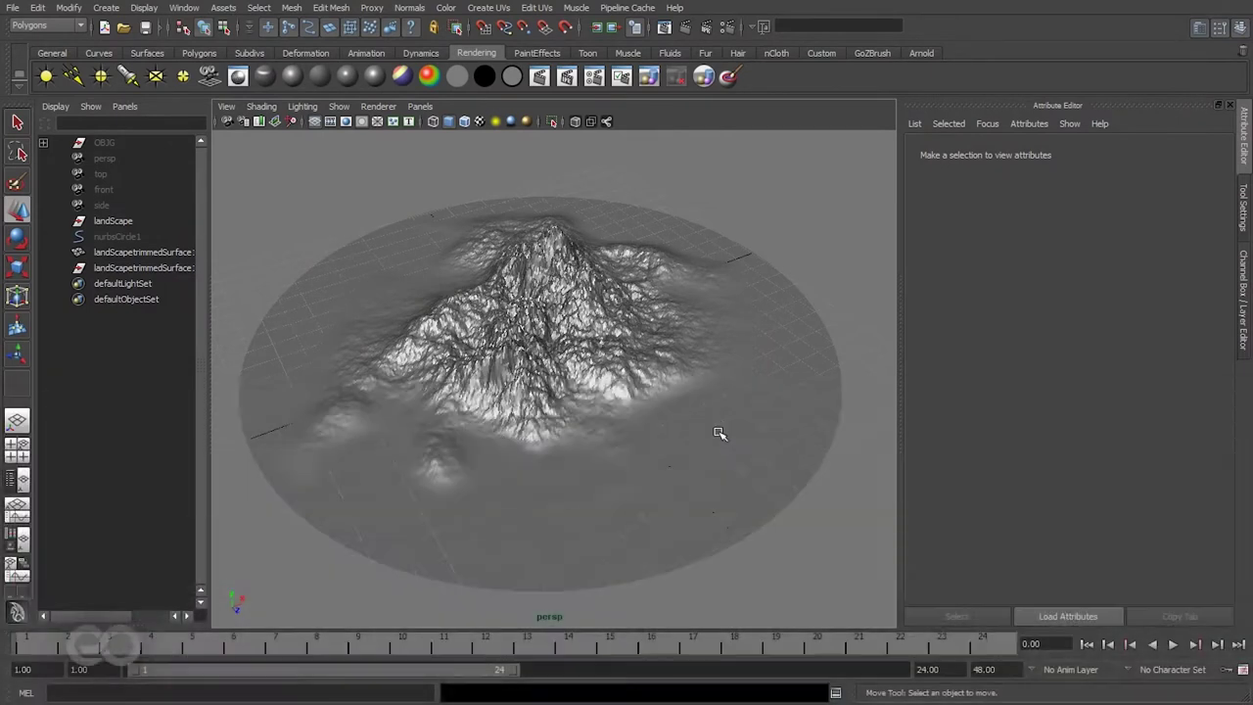
Step: Unhide the OBJG group so its tubes and spheres display with the landscape, and clear the selection
mouse_move(619, 444)
left_mouse_down("alt")
mouse_move(551, 390)
mouse_move(548, 401)
mouse_move(626, 444)
left_mouse_up("alt")
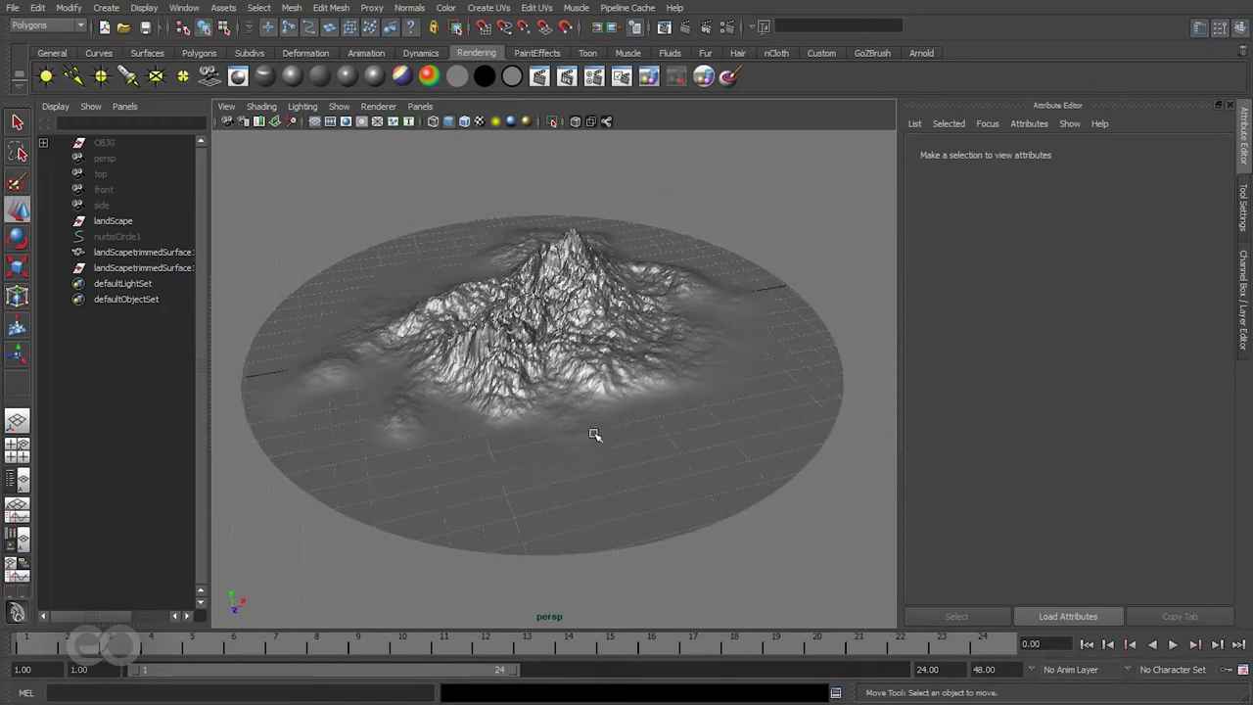
left_click(105, 144)
key("shift+h")
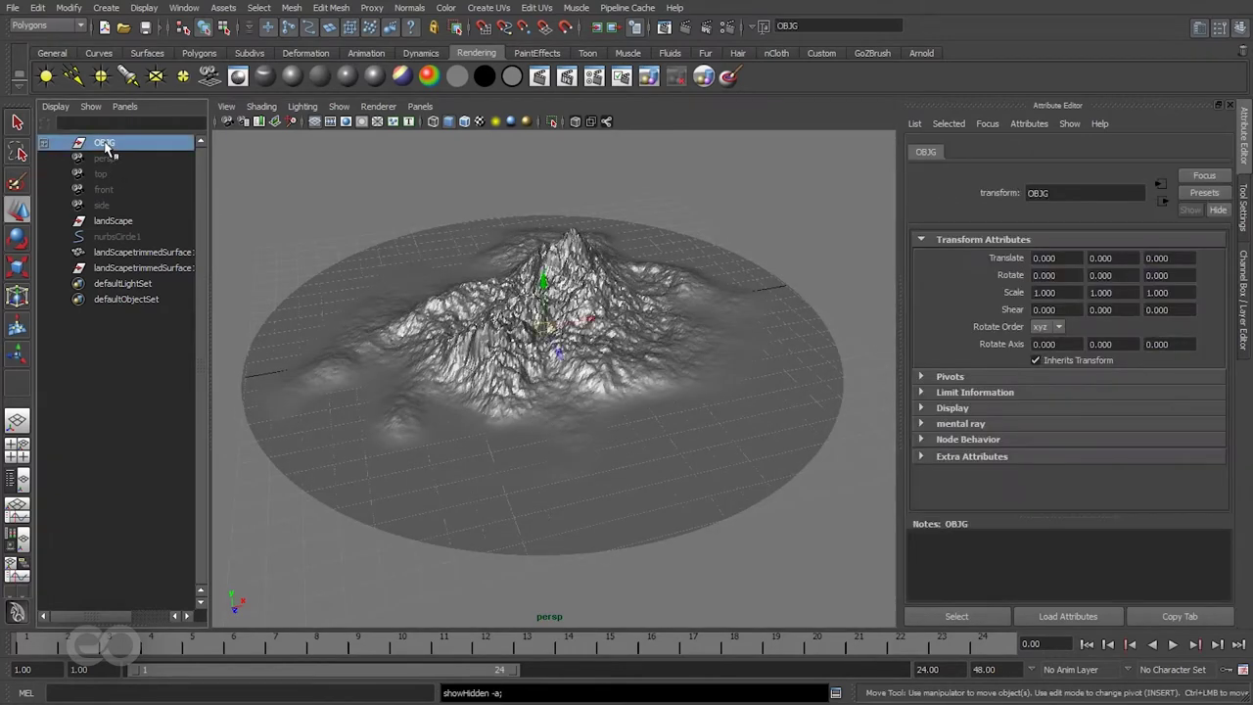
left_click_drag(455, 365, 558, 374, "alt")
left_click(643, 536)
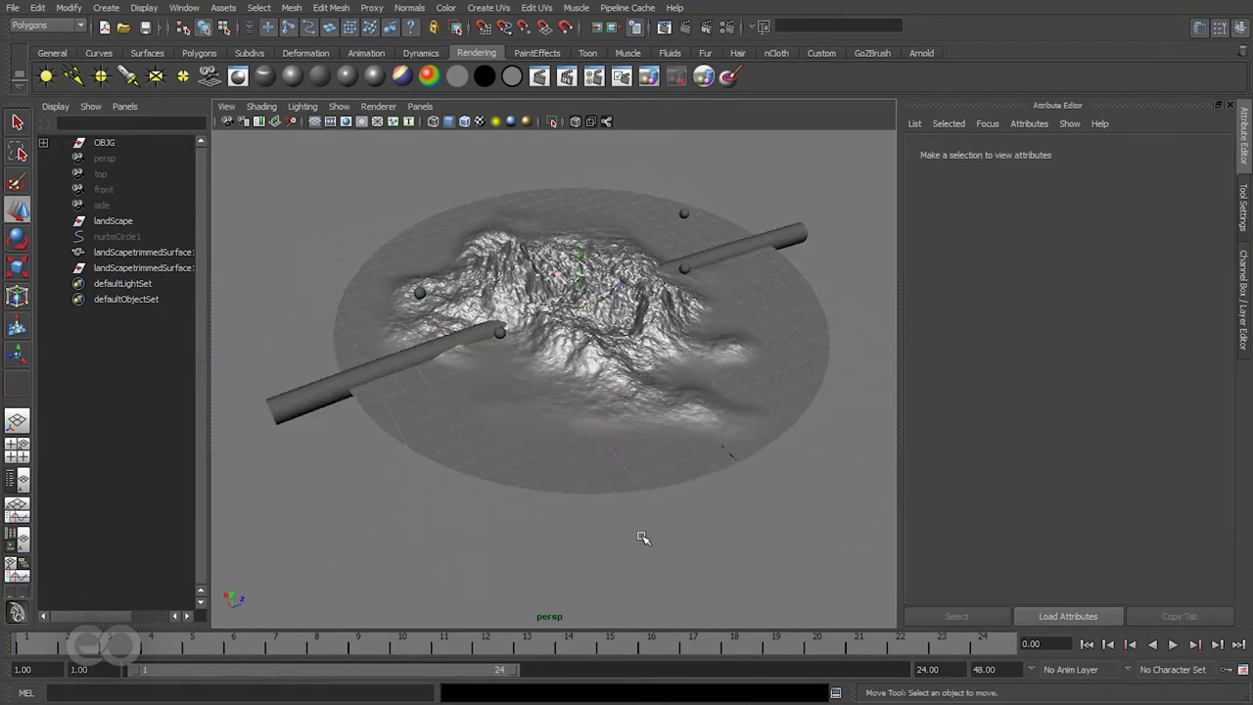
Step: Enlarge the workspace and examine how the tubes and spheres sit against the mountain landscape from several angles
key("ctrl+space")
left_click_drag(508, 380, 394, 455, "alt")
left_click(395, 456)
left_click_drag(456, 544, 471, 489, "alt")
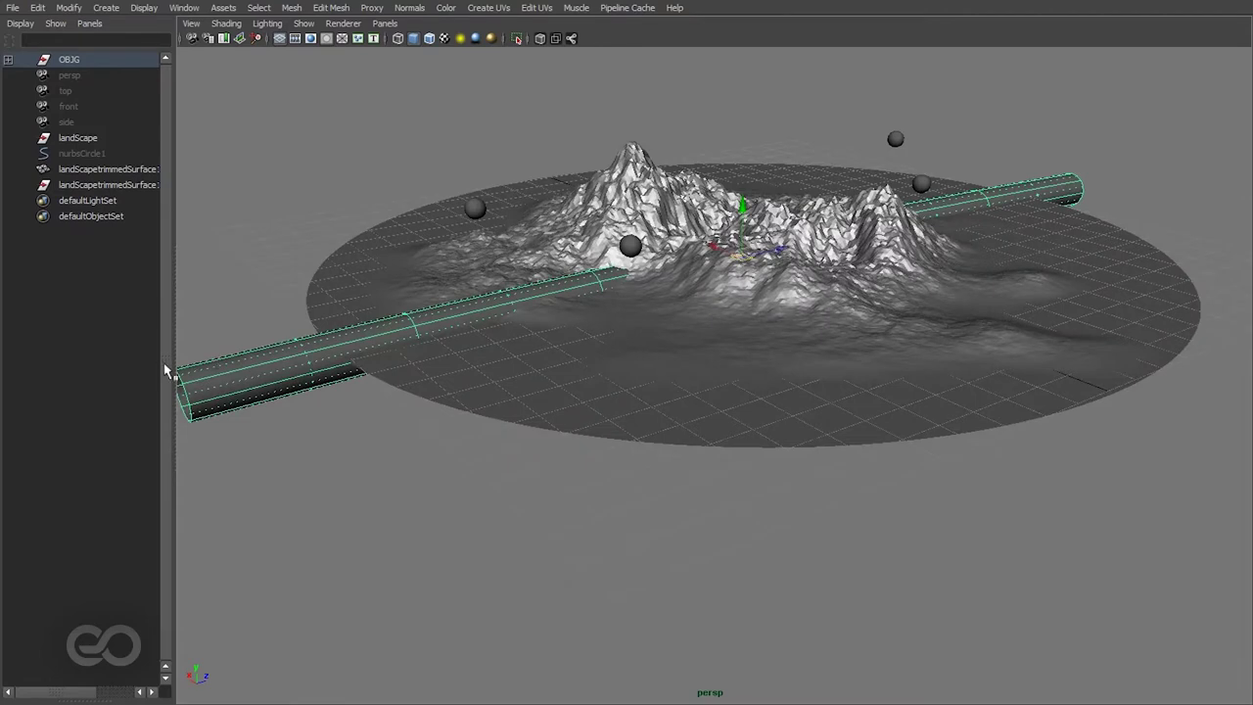
left_click_drag(605, 318, 540, 333, "alt")
scroll(764, 342, "down", 1)
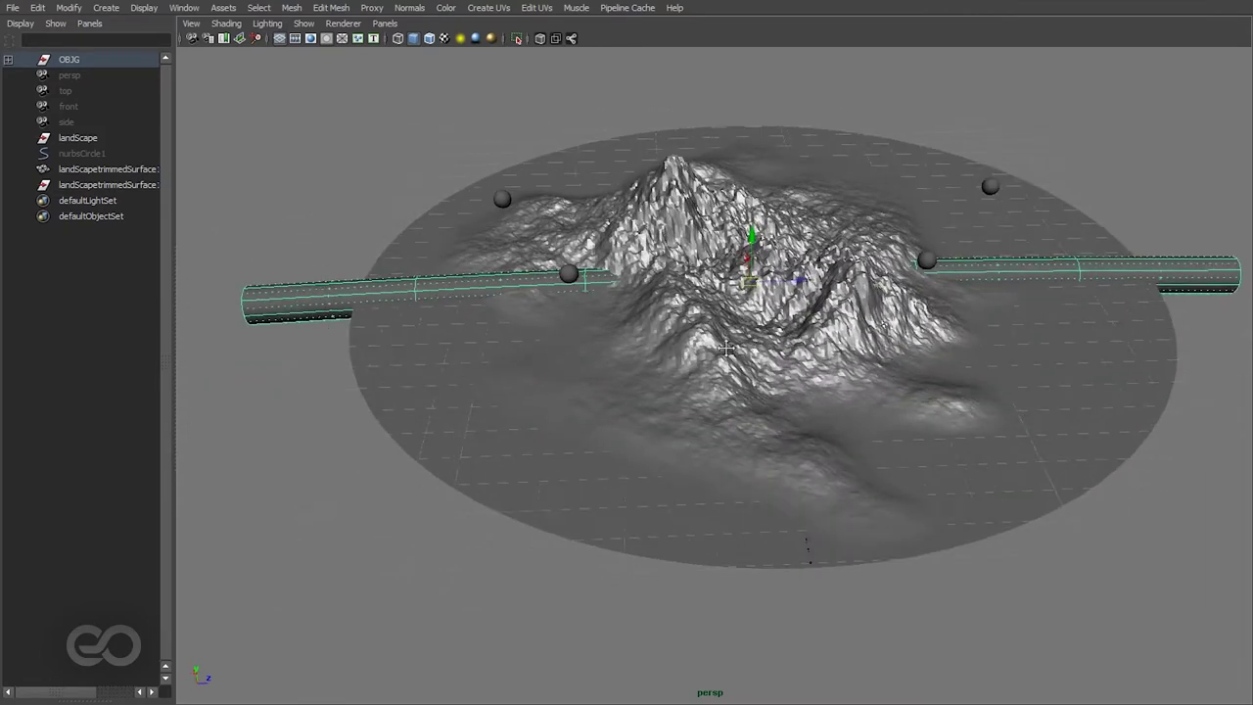
middle_click_drag(764, 342, 514, 427, "alt")
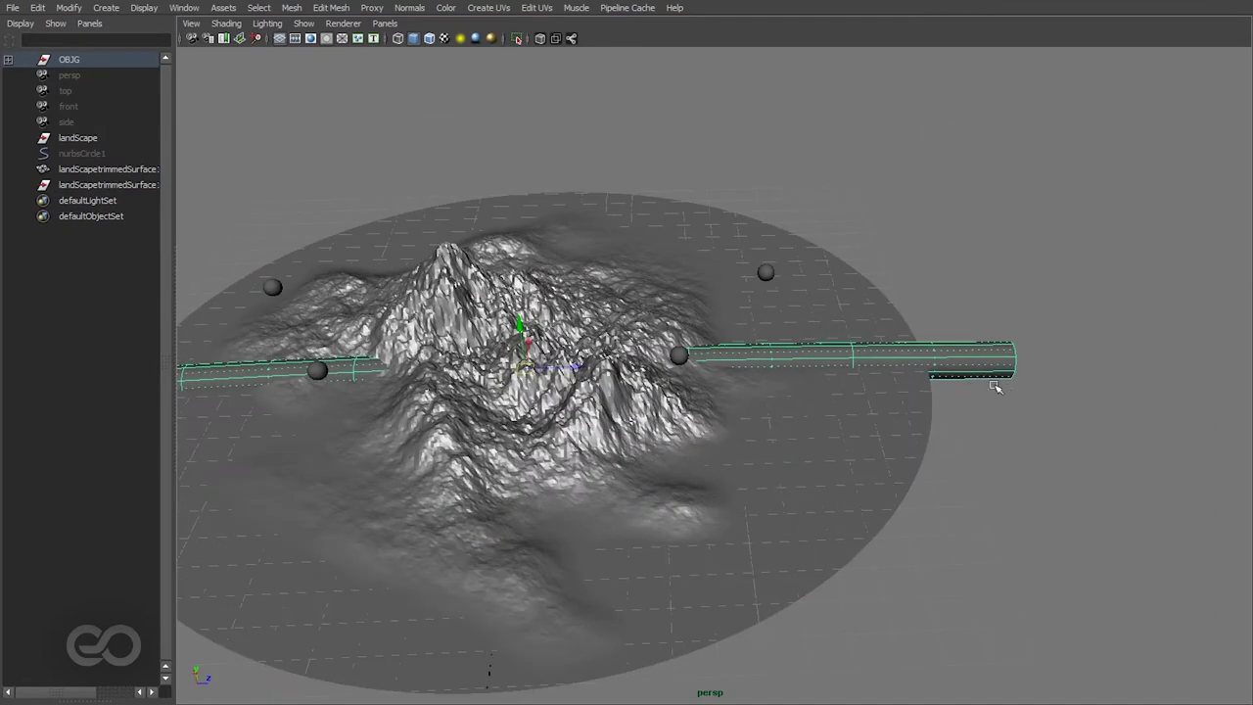
left_click_drag(800, 430, 523, 404, "alt")
left_click(425, 275)
left_click_drag(425, 275, 363, 440, "alt")
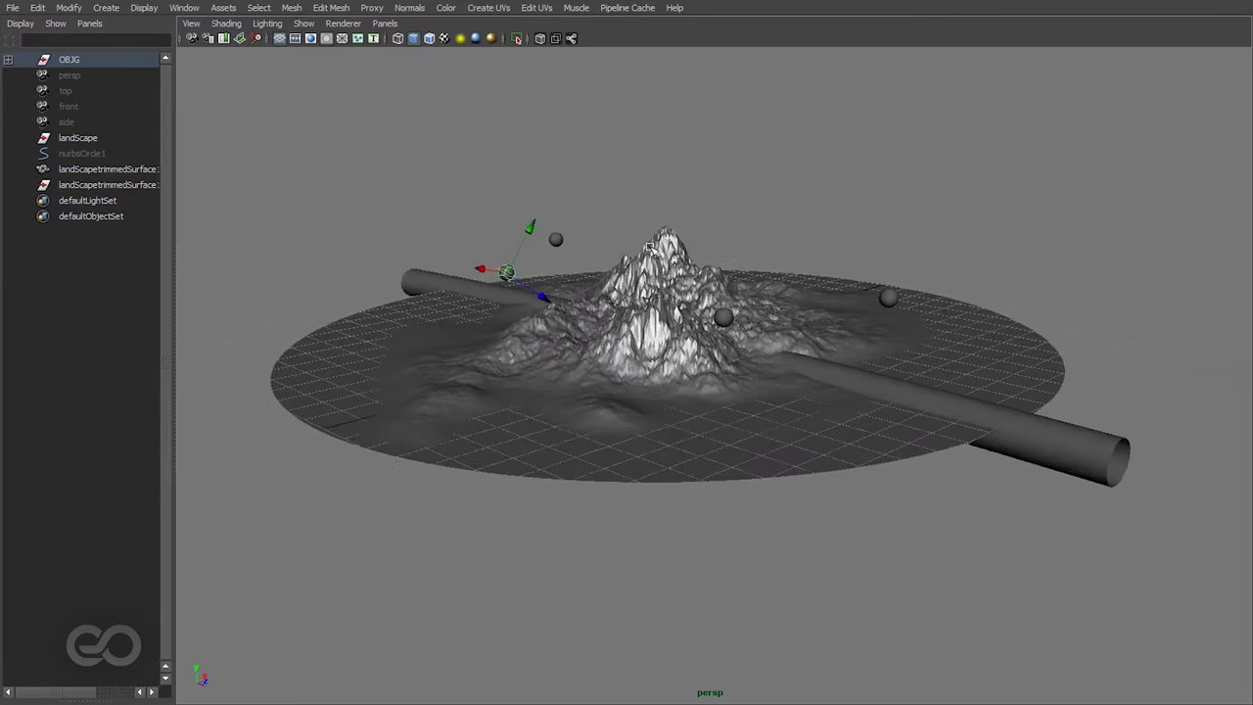
left_click_drag(681, 277, 686, 418, "alt")
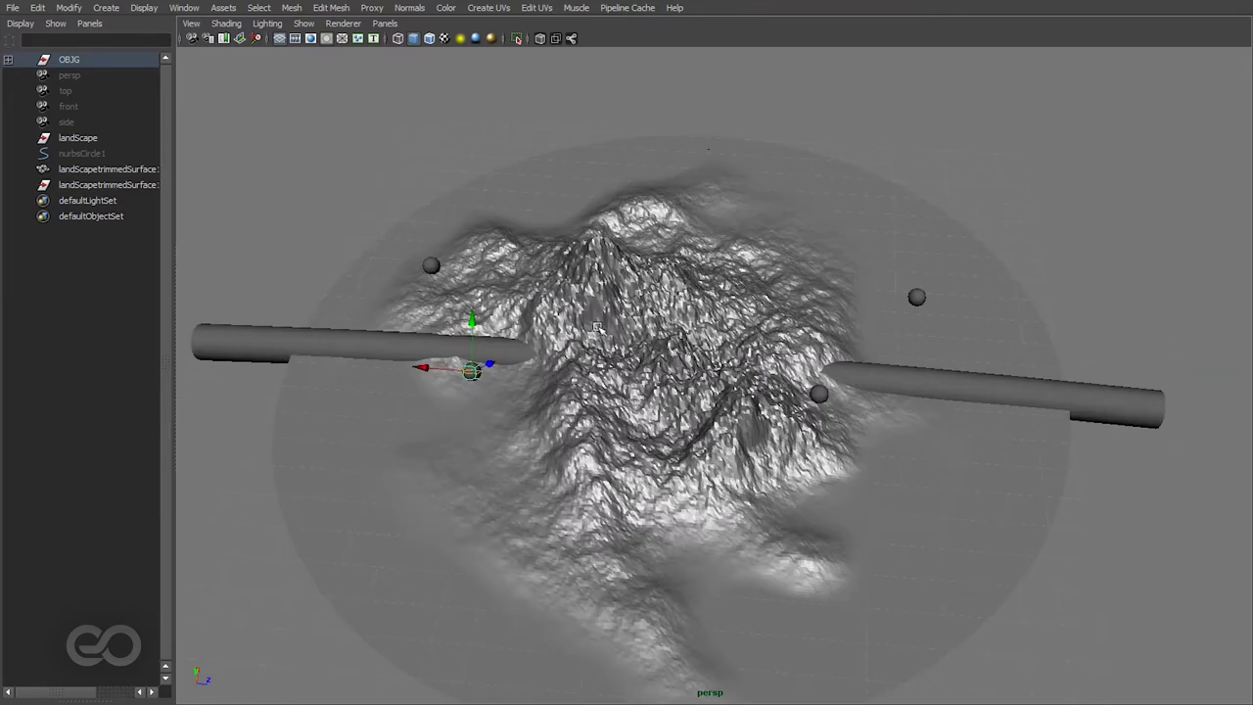
left_click_drag(597, 327, 839, 324, "alt")
left_click_drag(549, 334, 607, 358, "alt")
left_click(576, 475)
left_click_drag(575, 480, 566, 543, "alt")
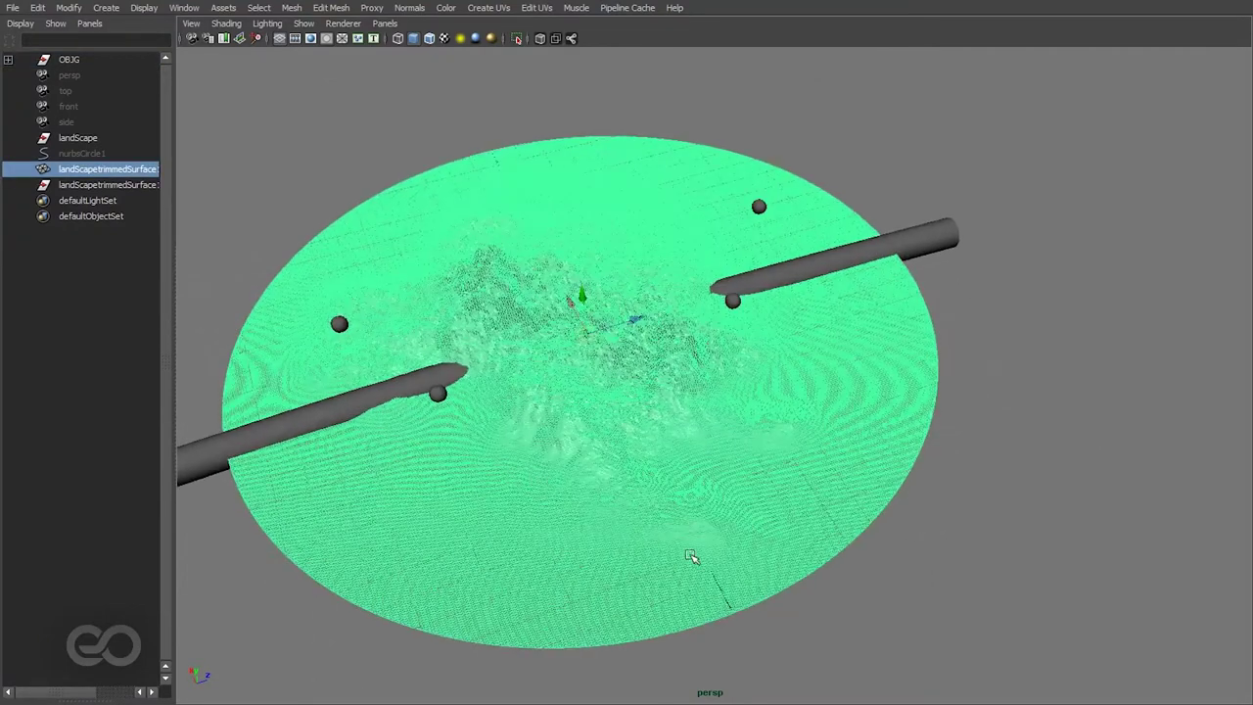
left_click(941, 497)
left_click_drag(524, 468, 472, 373, "alt")
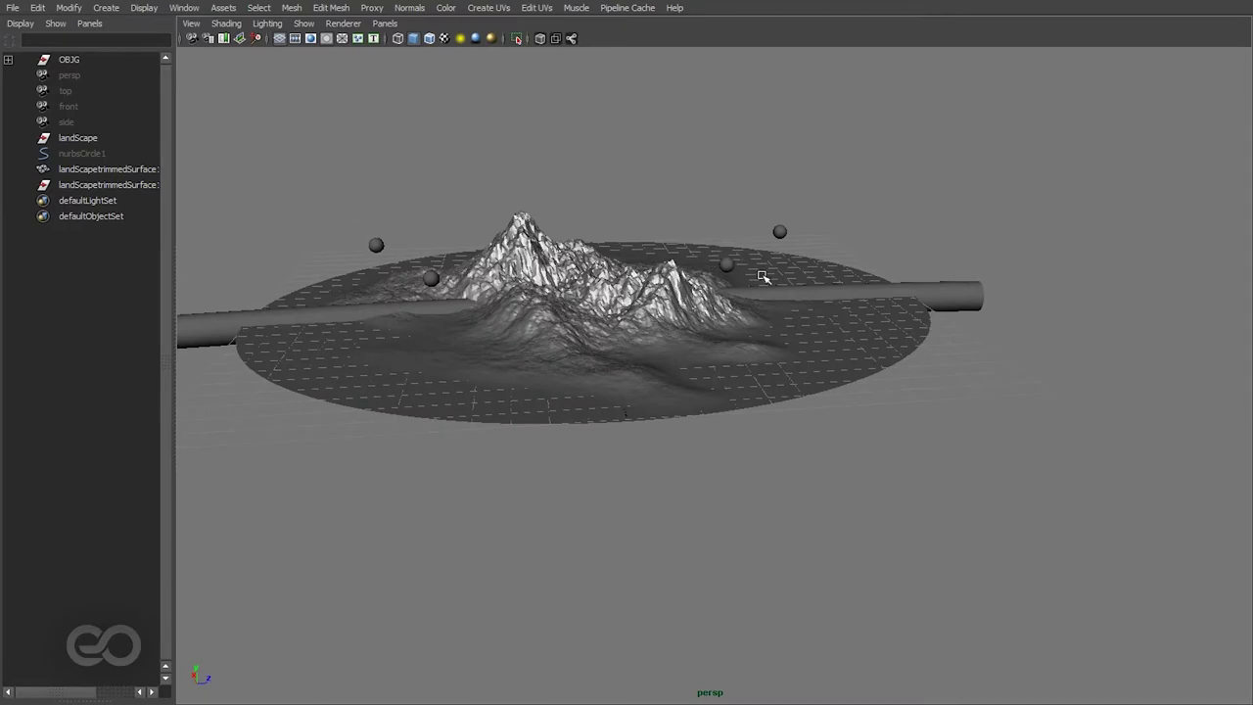
left_click_drag(819, 304, 838, 269, "alt")
middle_click_drag(490, 320, 523, 338, "alt")
left_click_drag(523, 339, 726, 476, "alt")
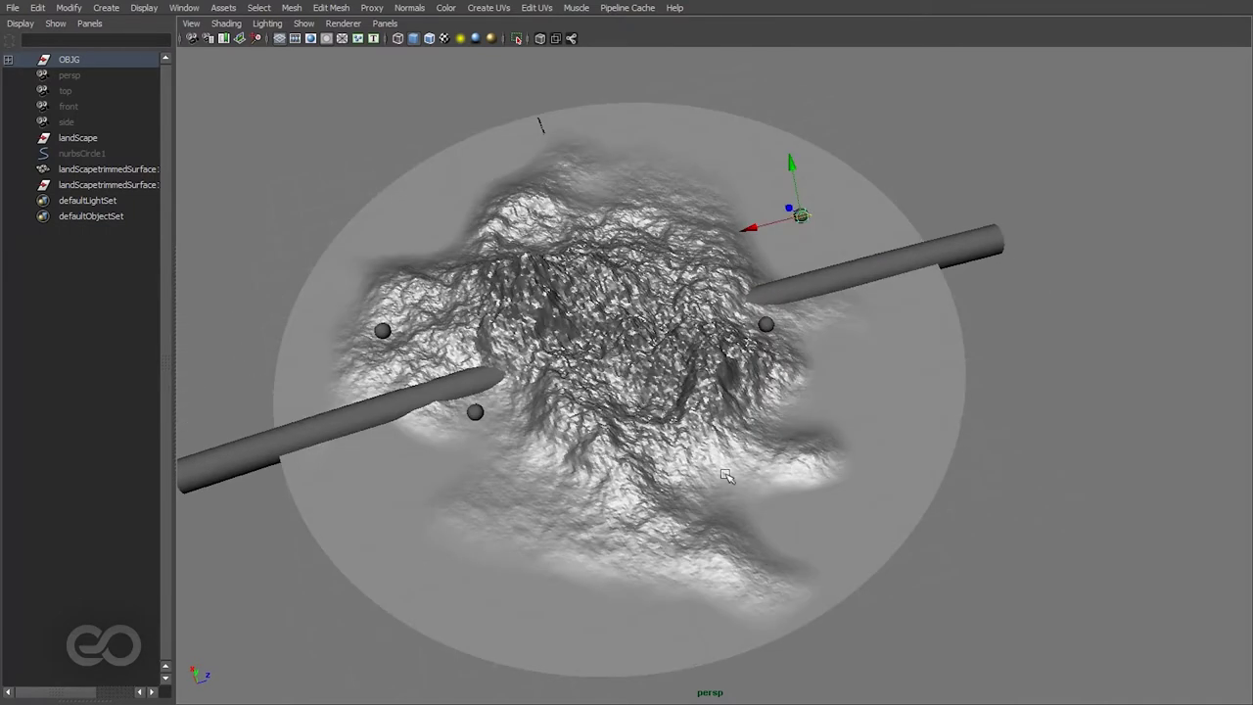
Step: Open the attributes of the ramp1 texture that feeds the displaced landscape mesh
left_click(662, 390)
key("ctrl+a")
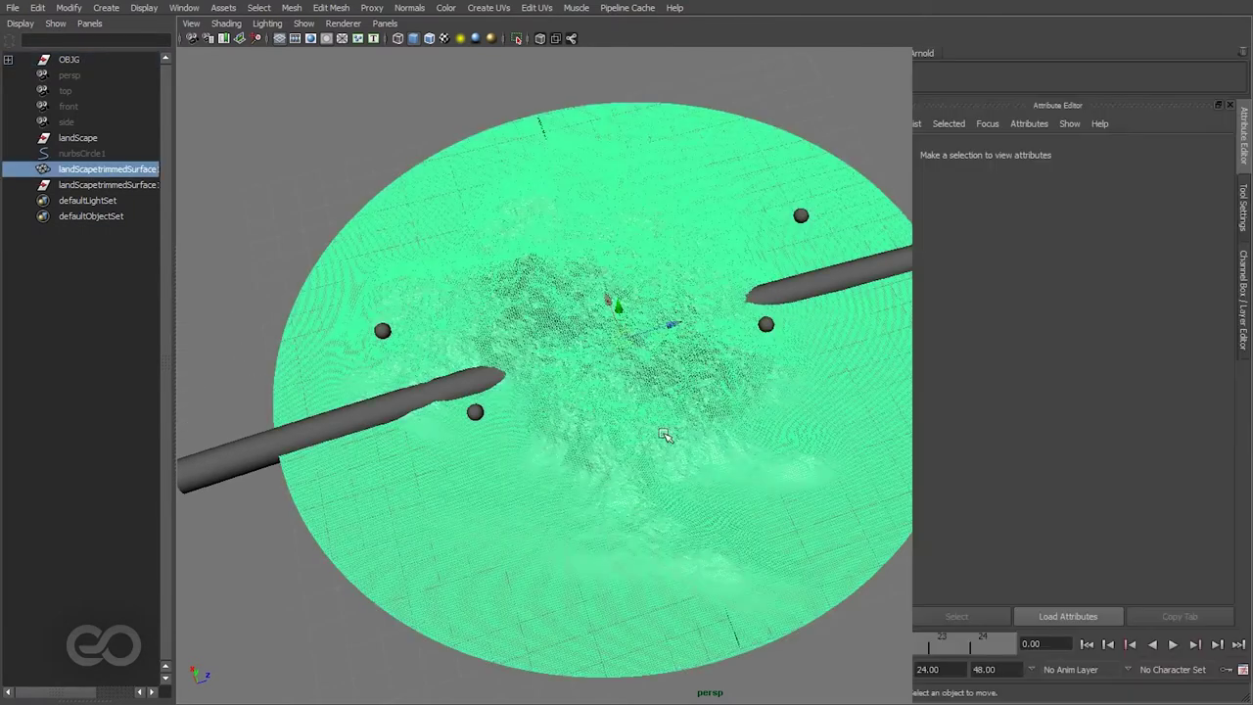
left_click(1242, 68)
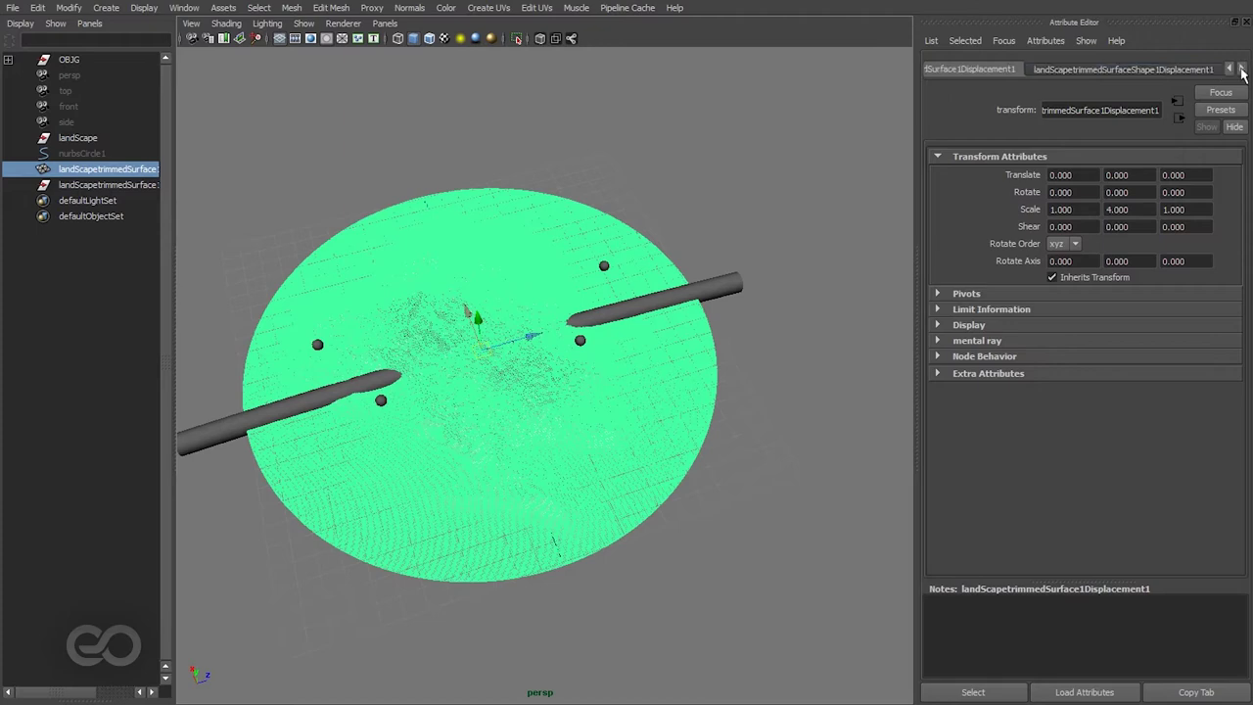
left_click(1242, 69)
left_click(1242, 69)
left_click(1241, 71)
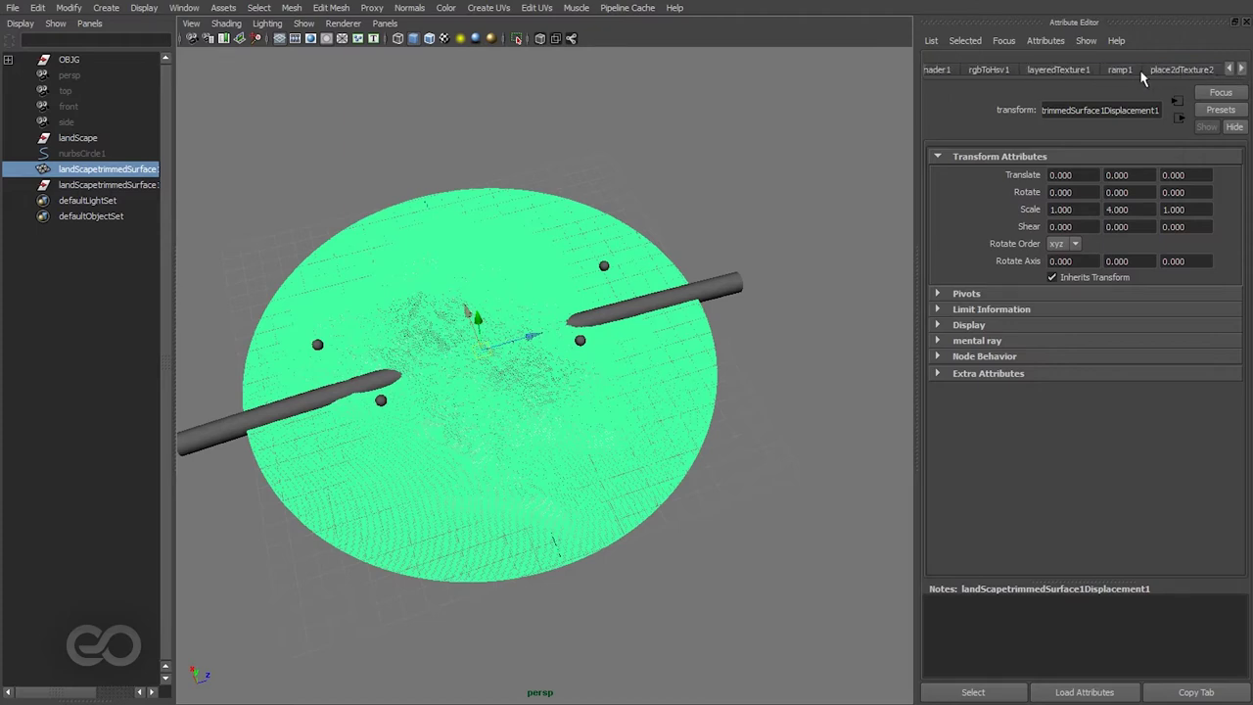
left_click(1138, 70)
Step: Turn off automatic loading of selected attributes and deselect the landscape mesh
left_click(930, 40)
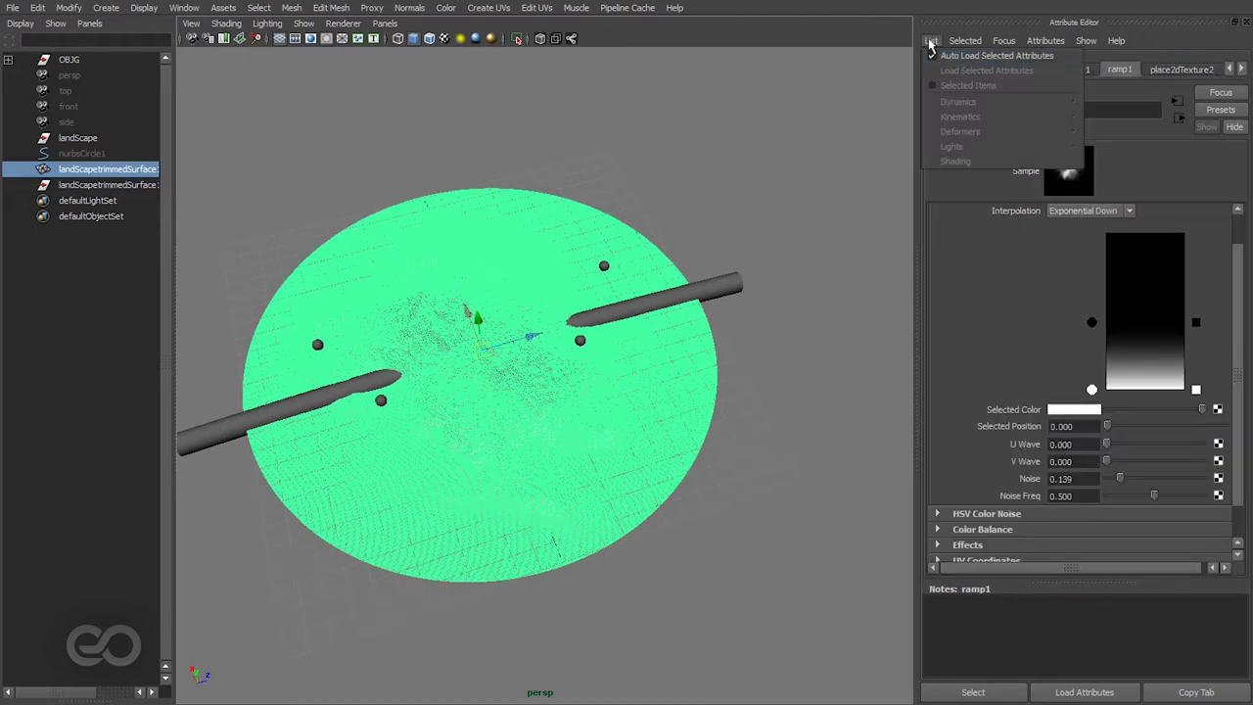
left_click(943, 57)
left_click(783, 201)
Step: Set the ramp1 interpolation to Smooth and check the mountain shape from the side
left_click_drag(271, 453, 411, 305, "alt")
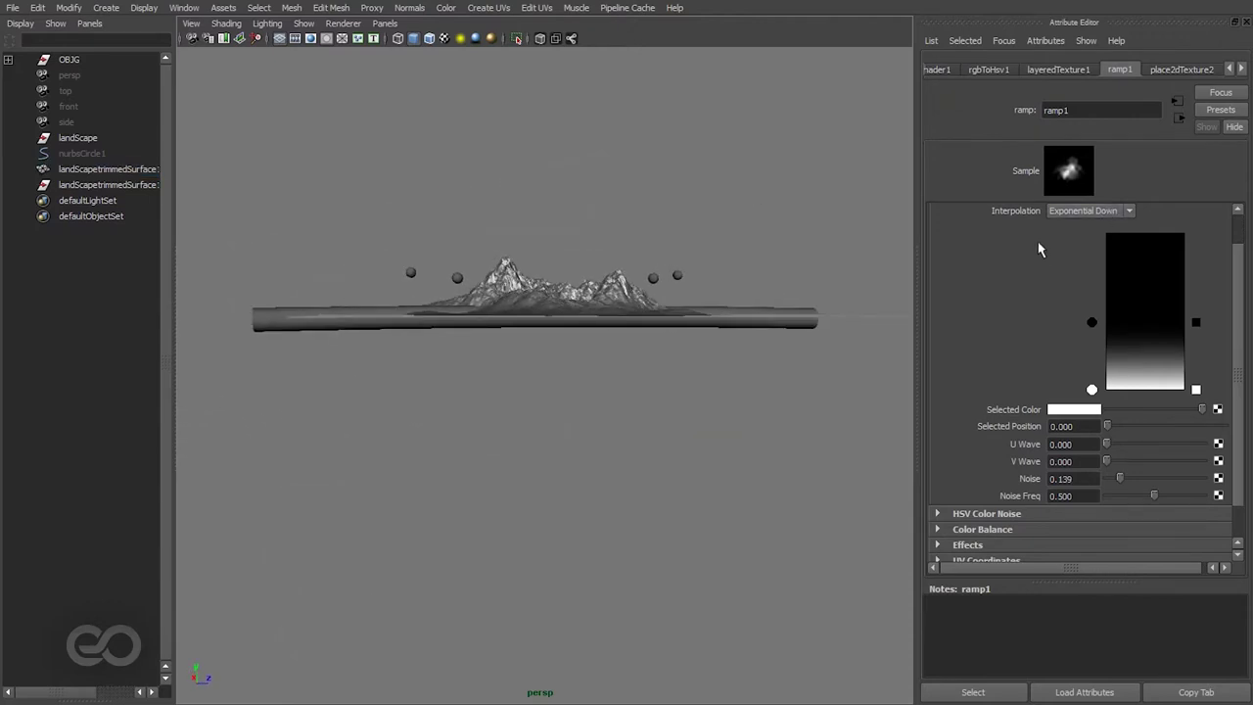
left_click(1067, 211)
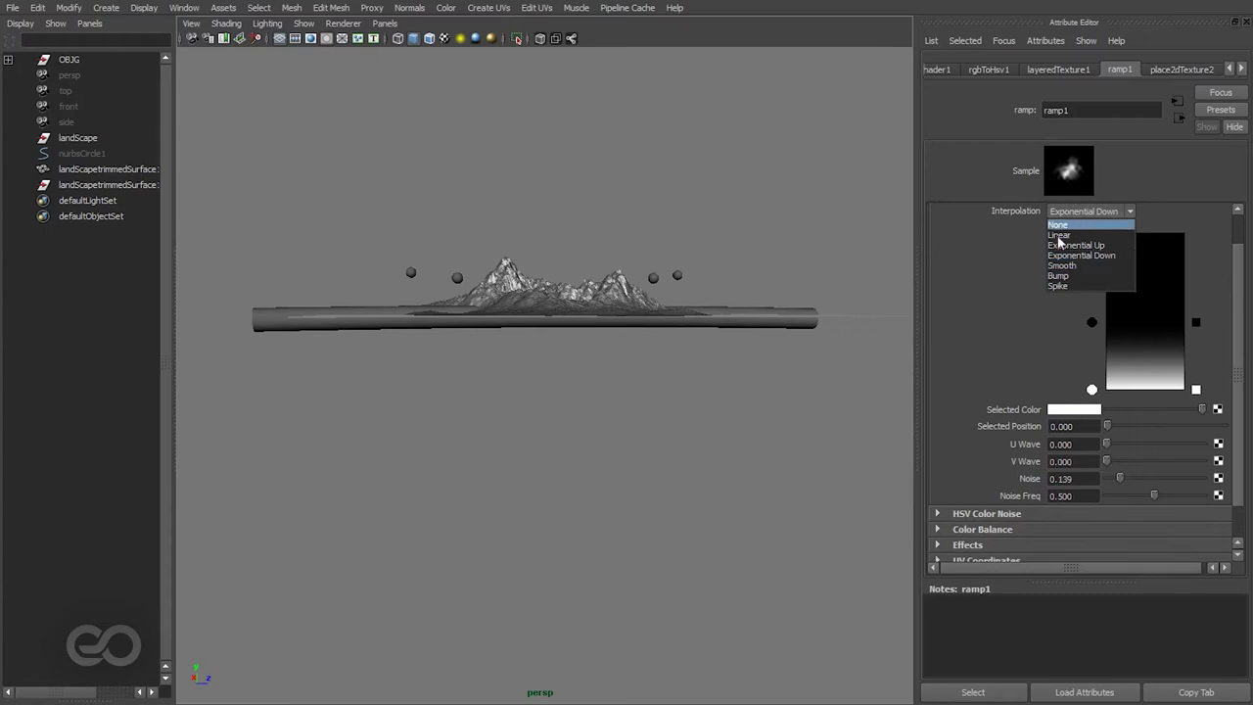
left_click(1062, 265)
left_click_drag(411, 299, 636, 212, "alt")
left_click_drag(694, 324, 472, 320, "alt")
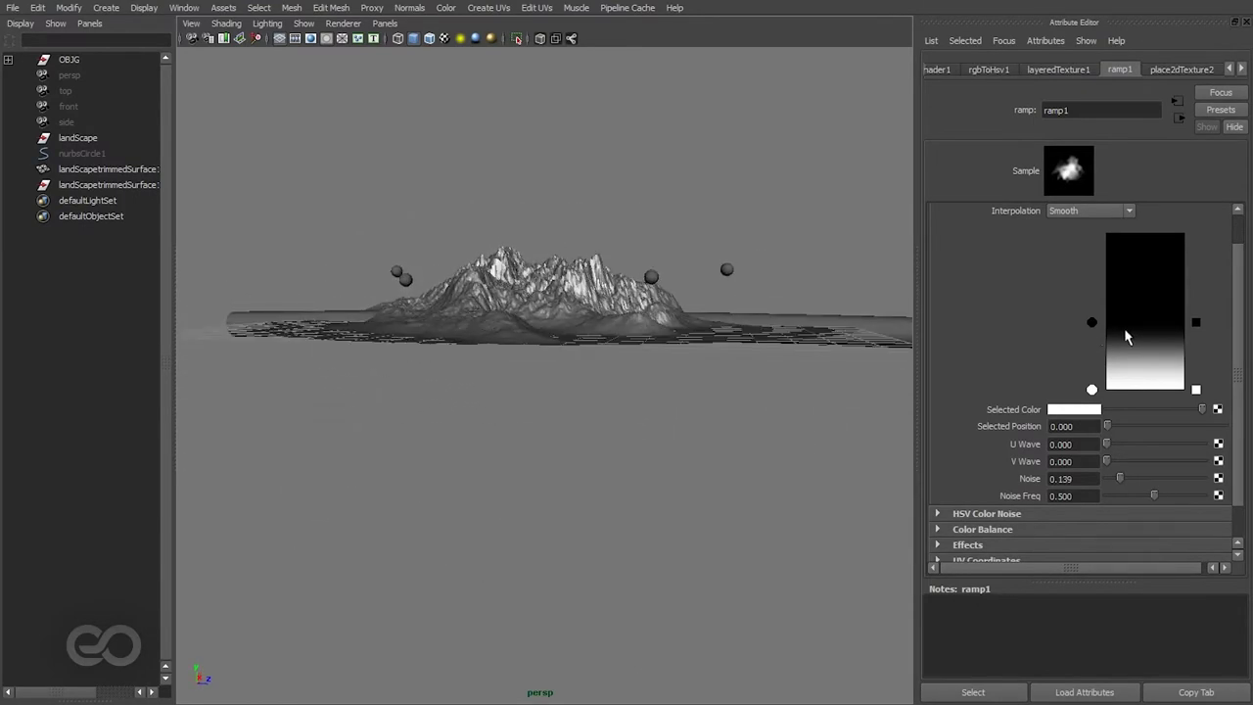
Step: Move the black colour marker of ramp1 to position 0.580 to spread the mountains outward
left_click_drag(1093, 324, 1093, 298)
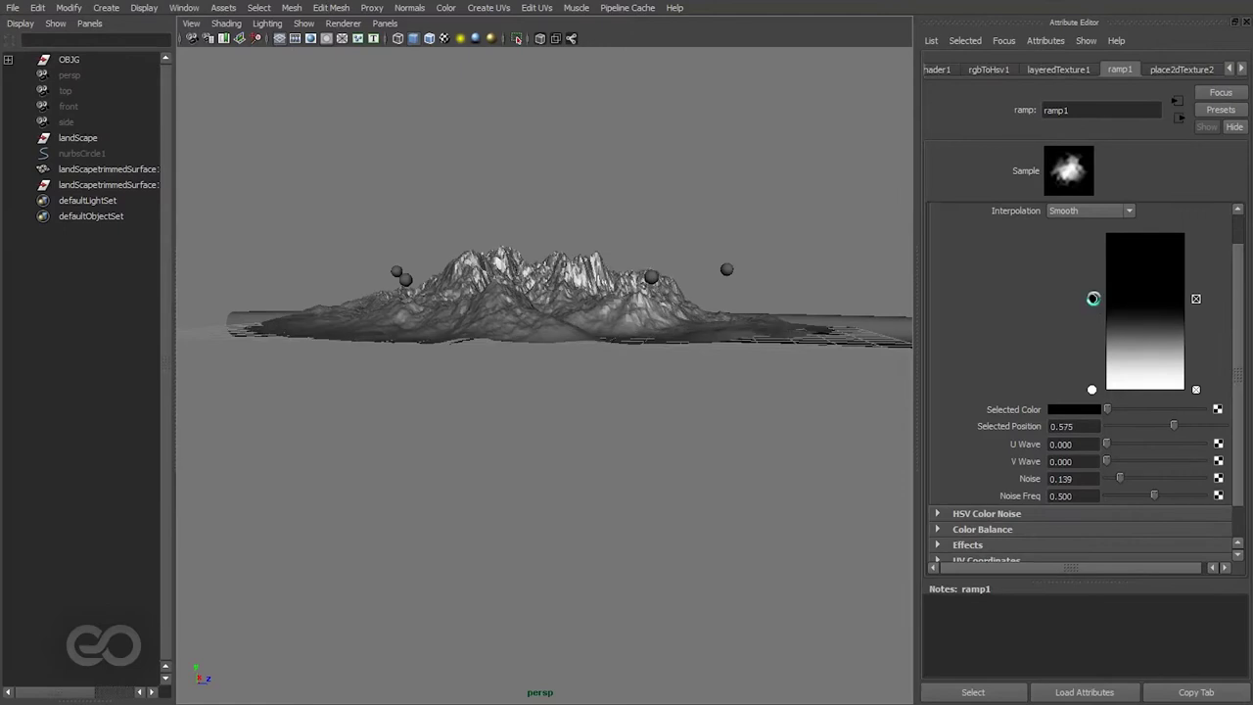
left_click_drag(416, 338, 481, 341, "alt")
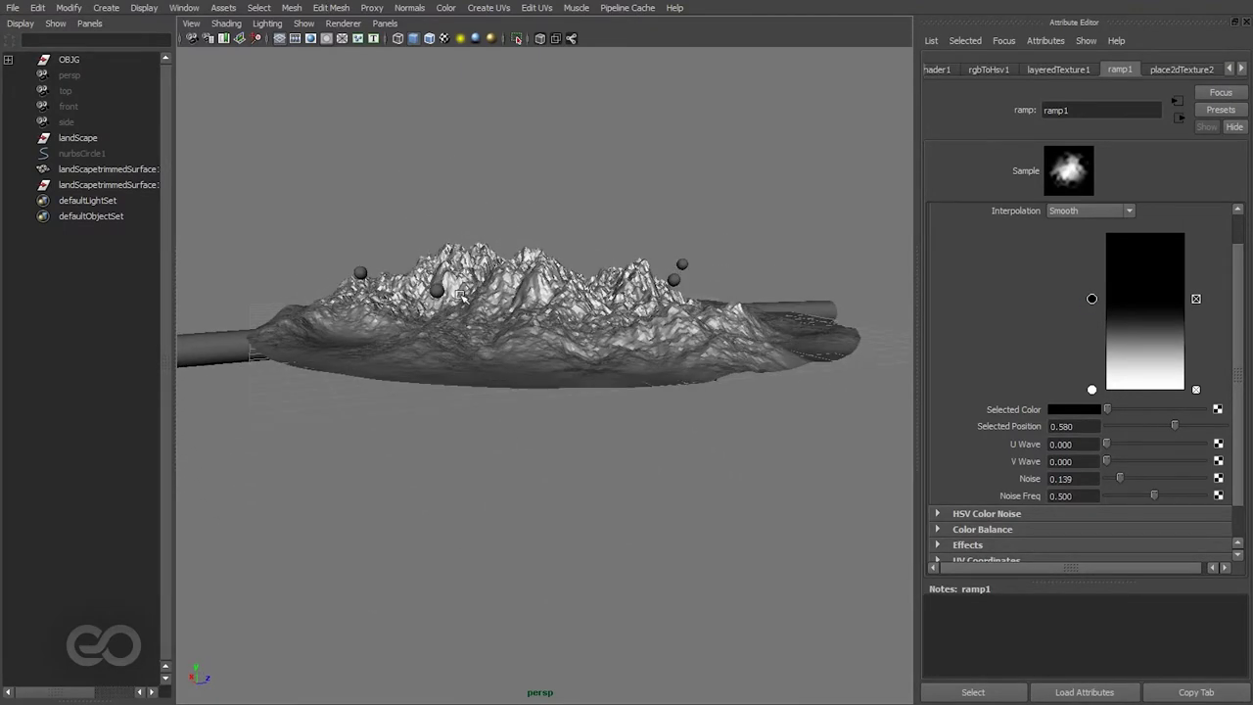
left_click_drag(415, 304, 540, 311, "alt")
left_click_drag(617, 345, 750, 320, "alt")
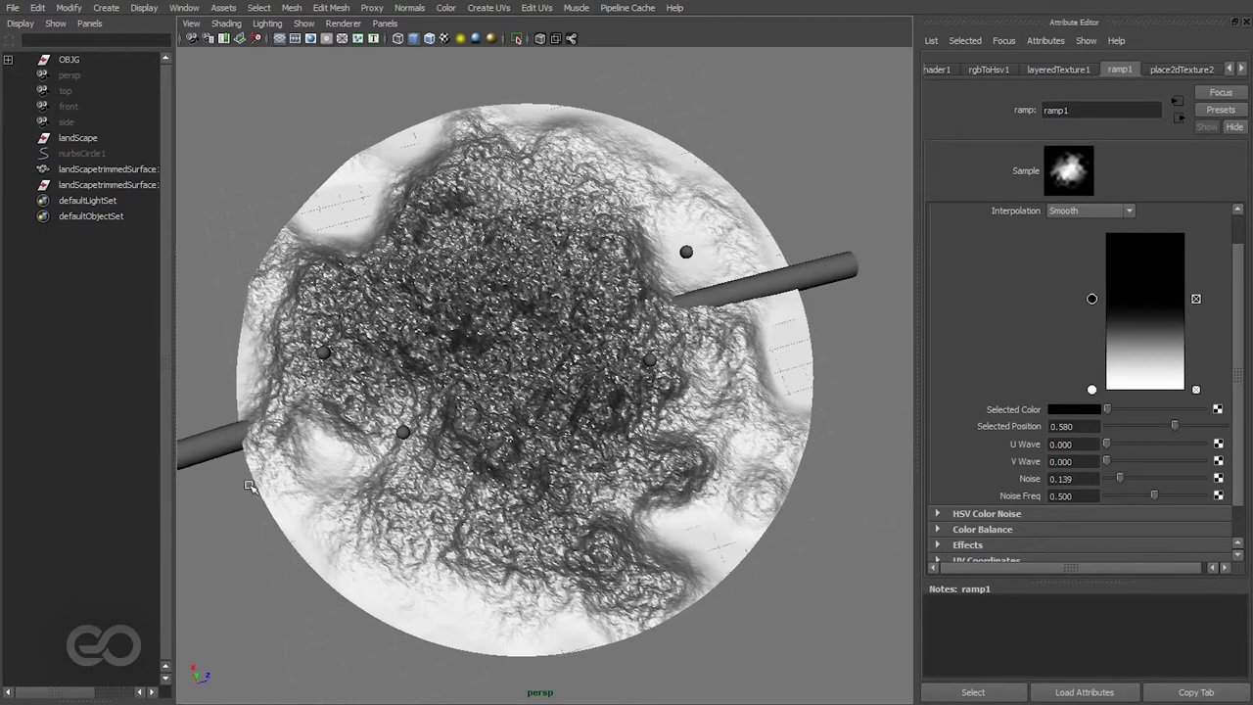
Step: Lower the ramp1 Noise to 0.073 and inspect the landscape from above and from the side
left_click_drag(395, 437, 470, 403, "alt")
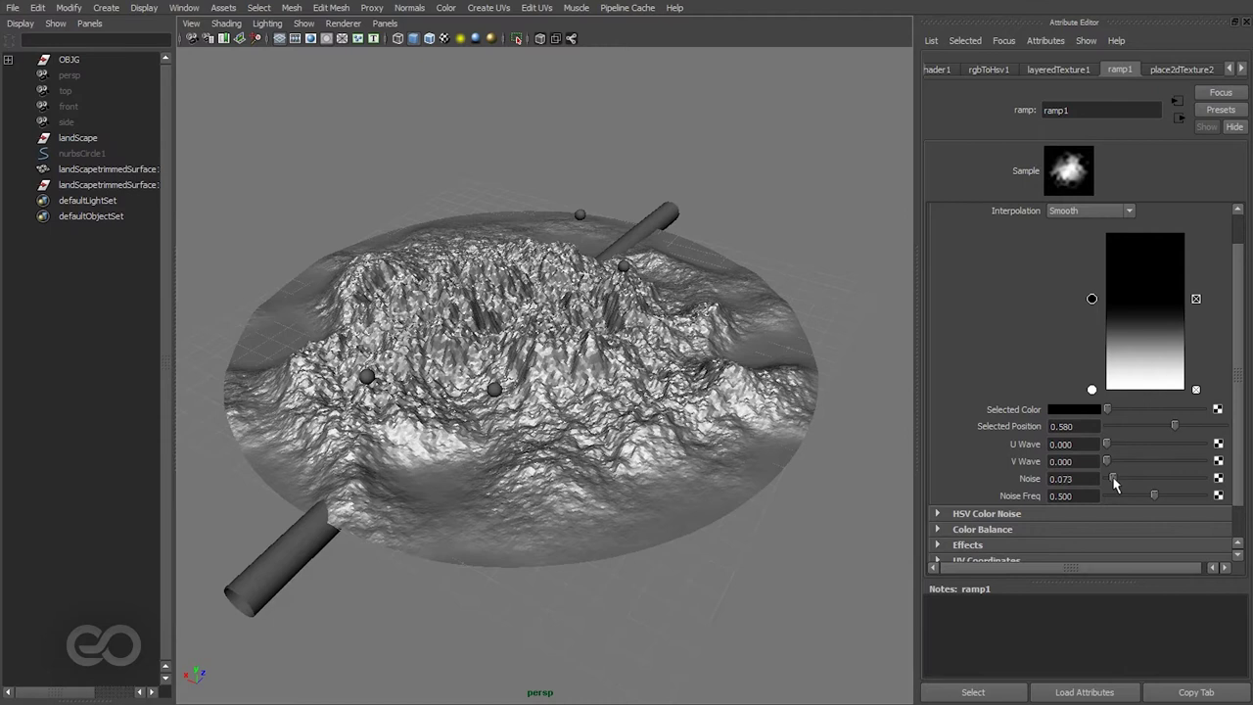
left_click_drag(784, 422, 772, 497, "alt")
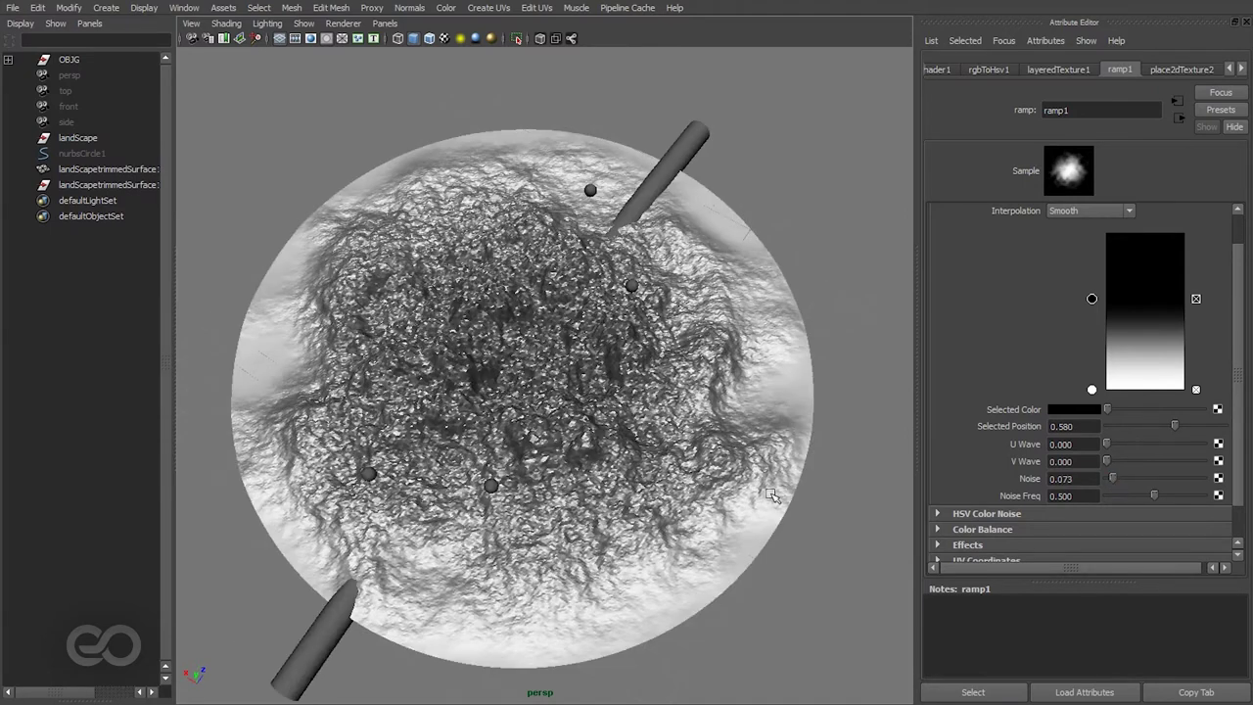
left_click_drag(585, 624, 528, 473, "alt")
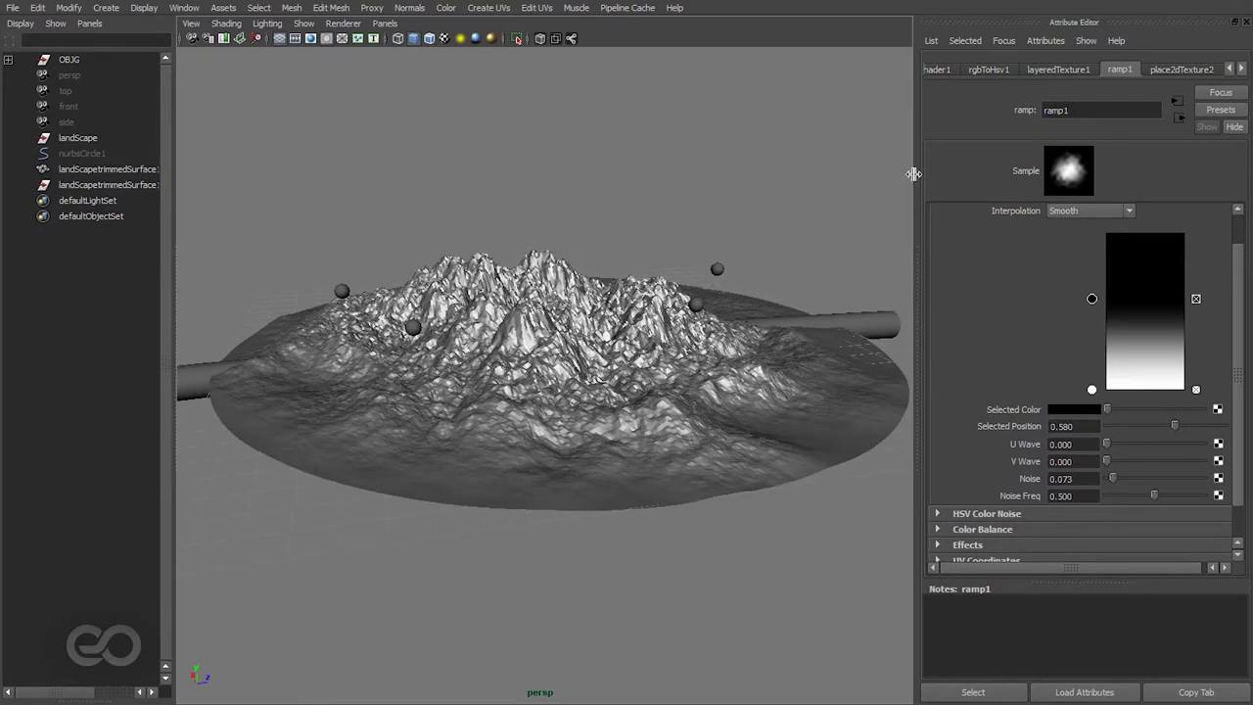
Step: Open the noise1 texture and set its Ratio to 0.400 to smooth the terrain
left_click(1242, 70)
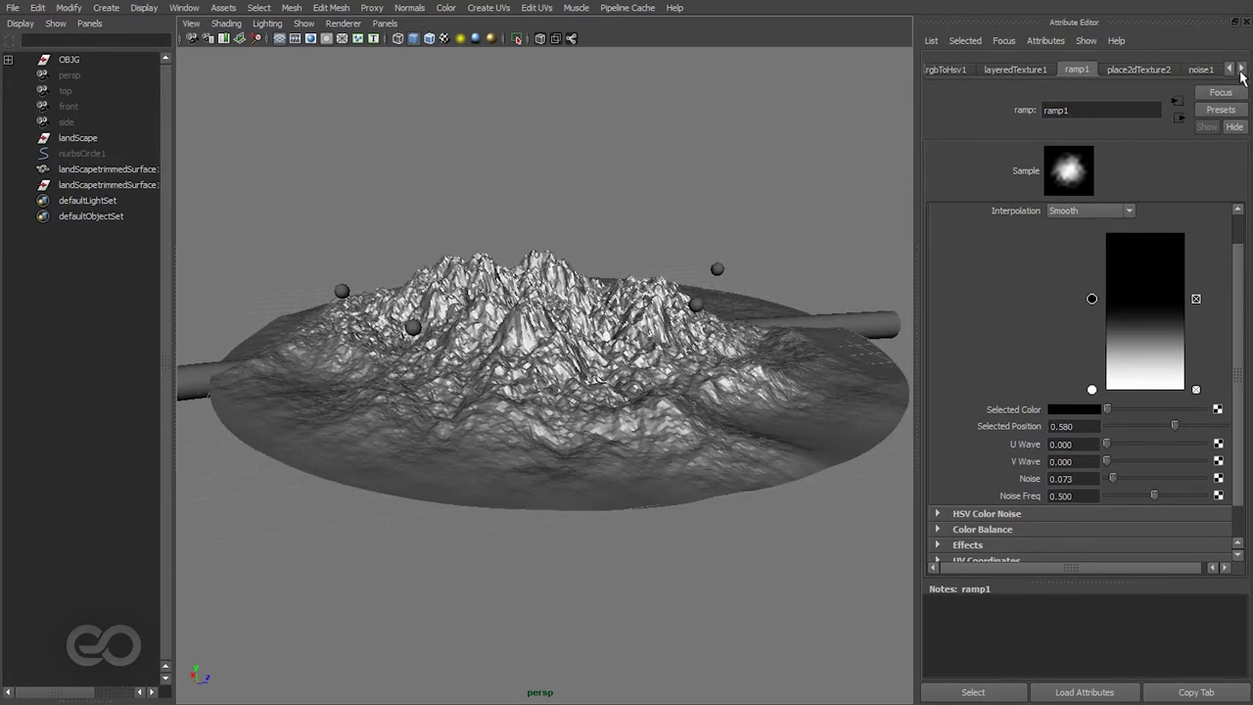
left_click(1200, 71)
left_click(1077, 266)
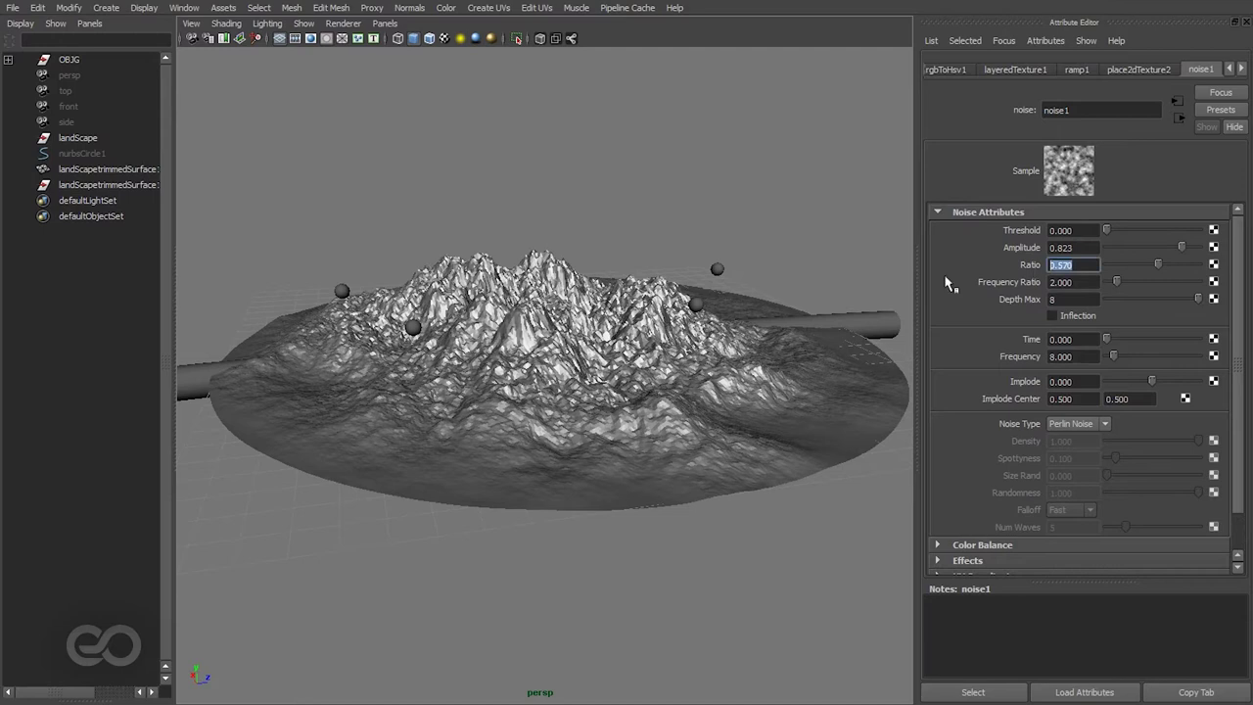
key("Return")
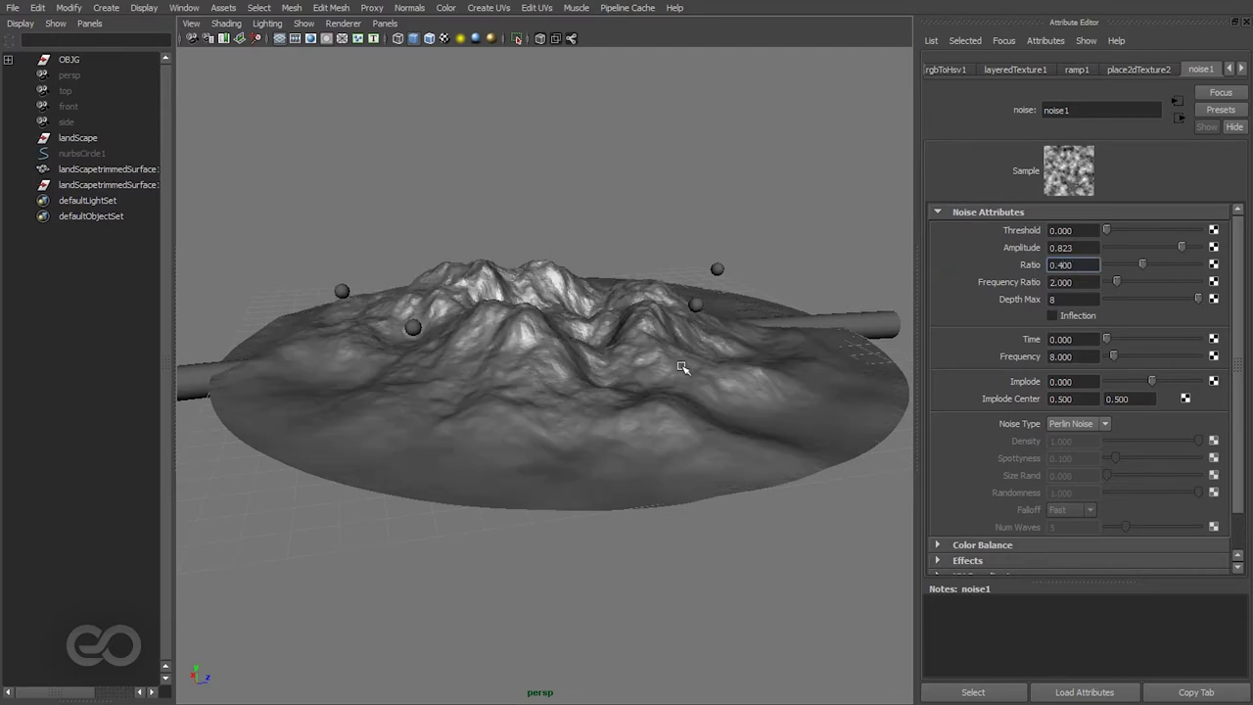
left_click_drag(466, 368, 479, 417, "alt")
left_click_drag(519, 328, 713, 361, "alt")
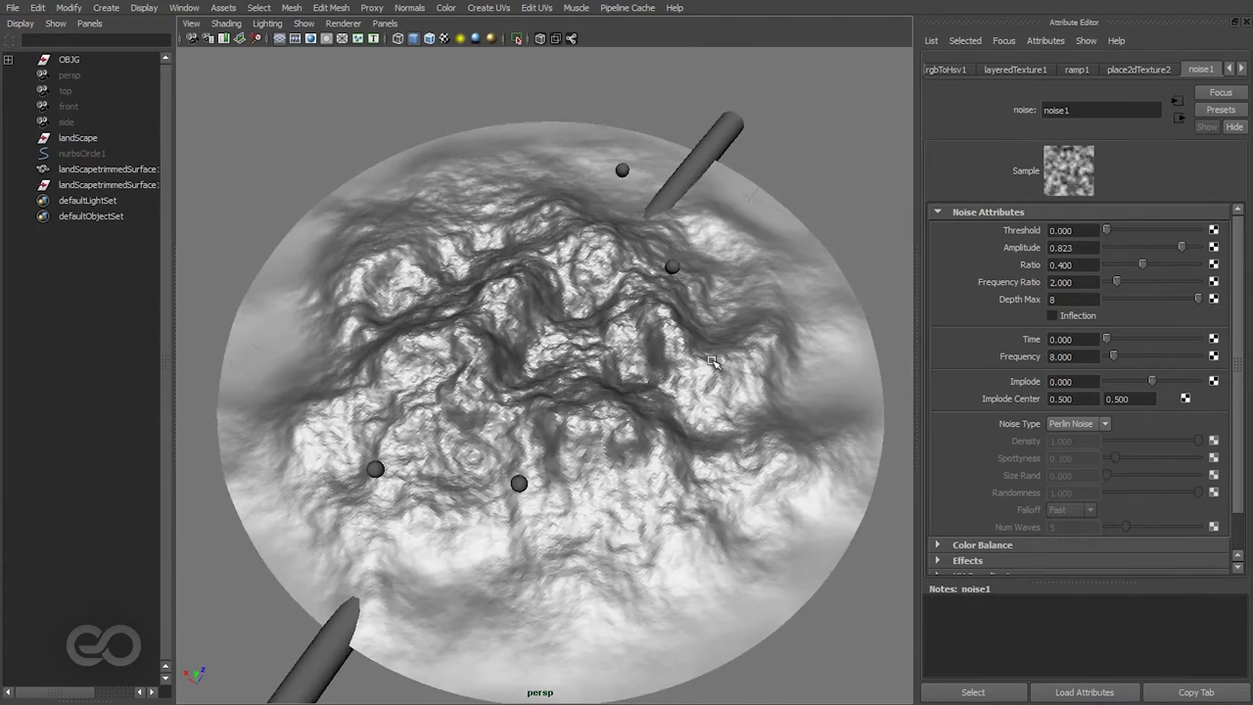
Step: Set the noise1 Ratio to 0.450 and review the terrain detail
left_click(1072, 265)
key("Return")
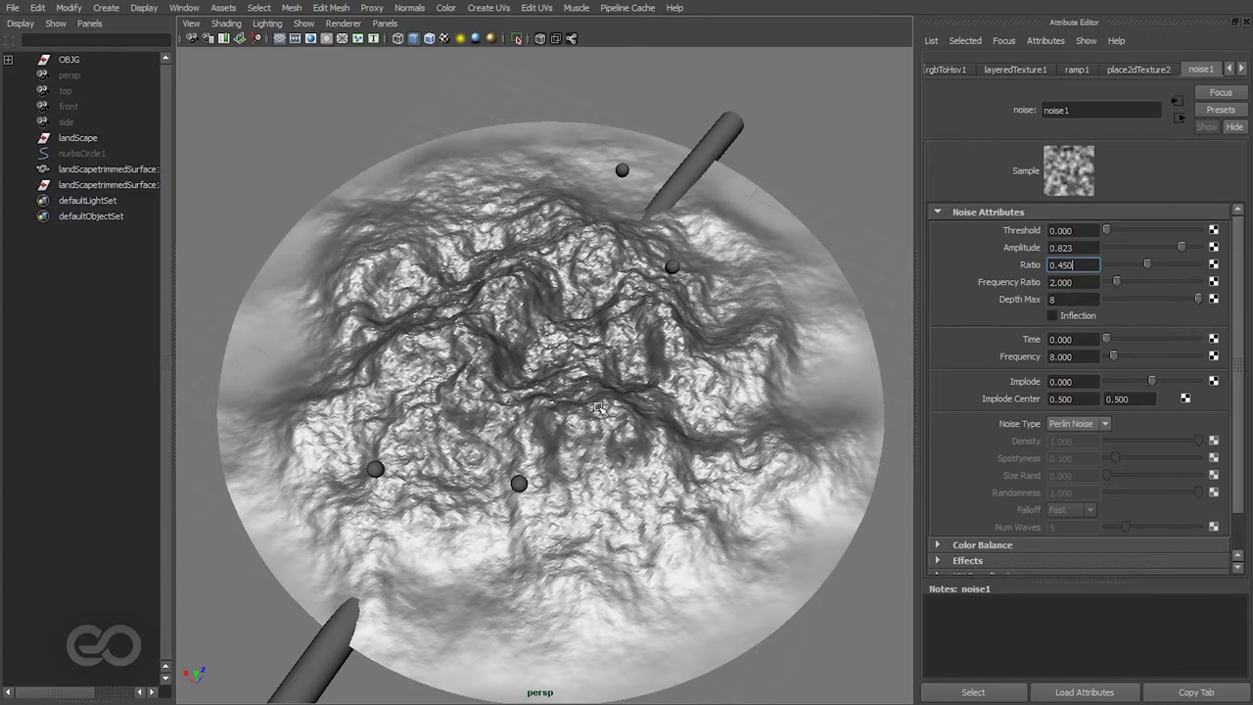
left_click_drag(599, 408, 812, 529, "alt")
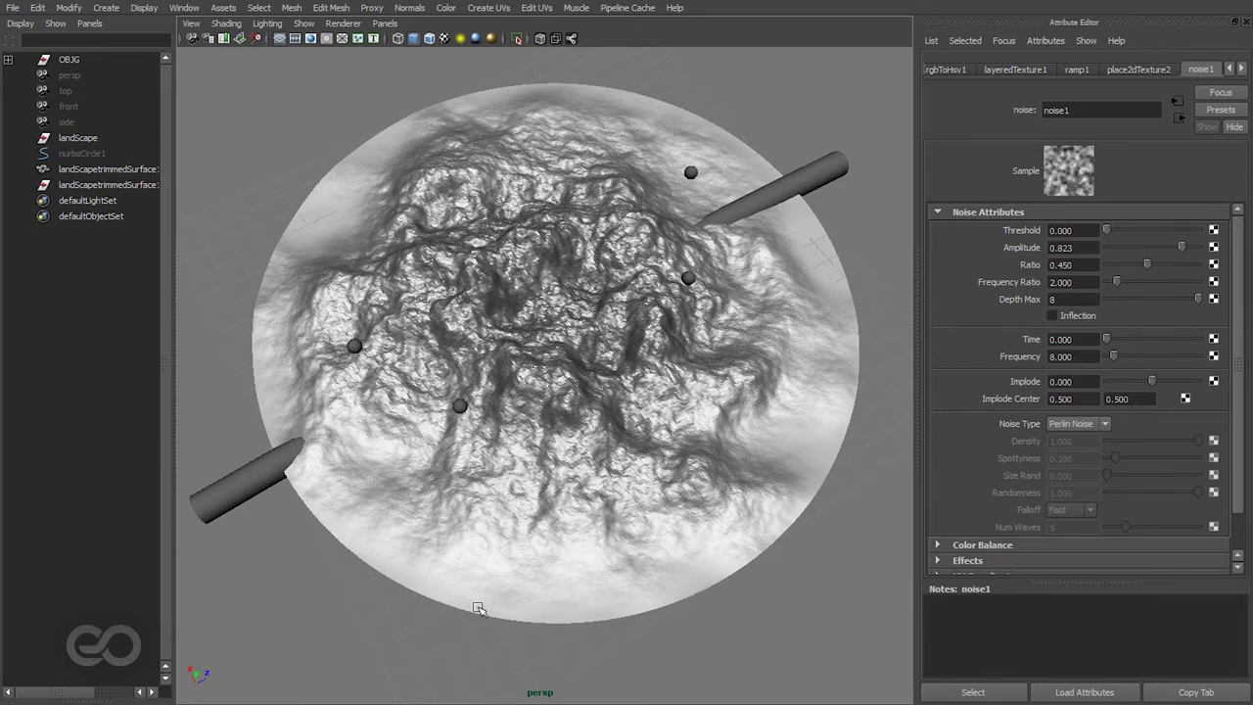
Step: Scale up nurbsCircle1 uniformly in the top view until it reaches the outer ends of the two tubes
left_click(84, 154)
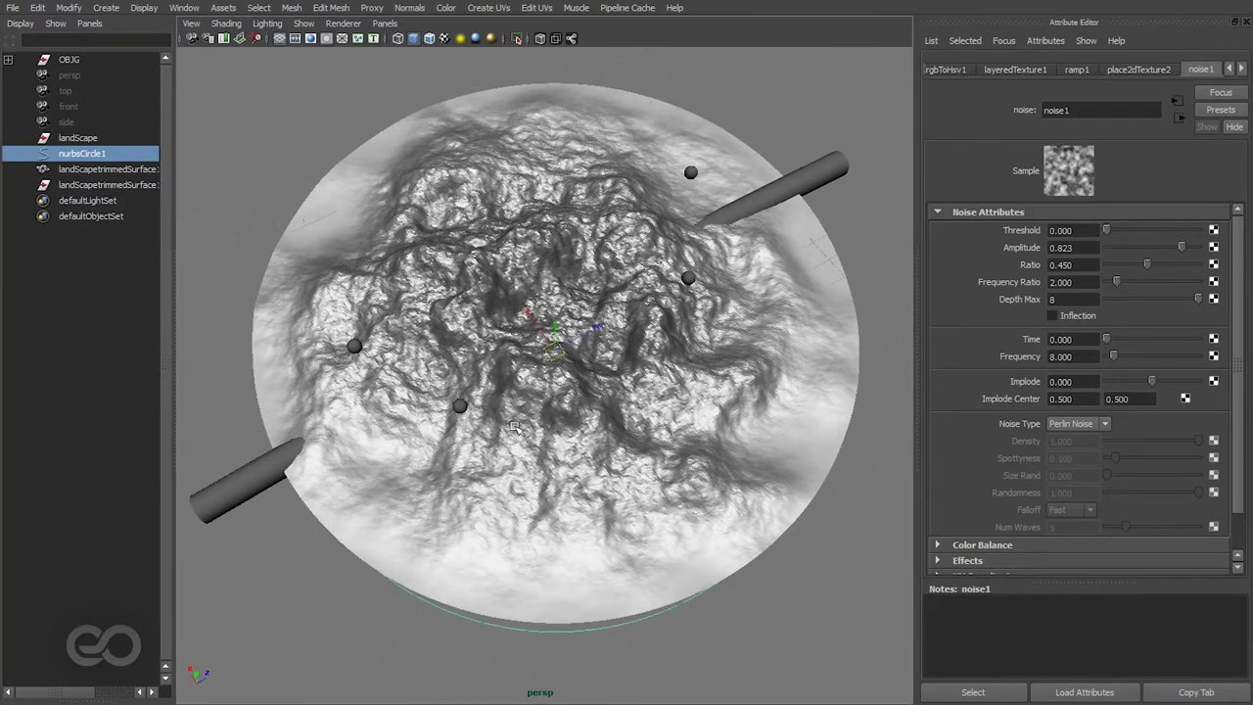
scroll(514, 428, "down", 3)
left_click_drag(514, 428, 375, 268, "alt")
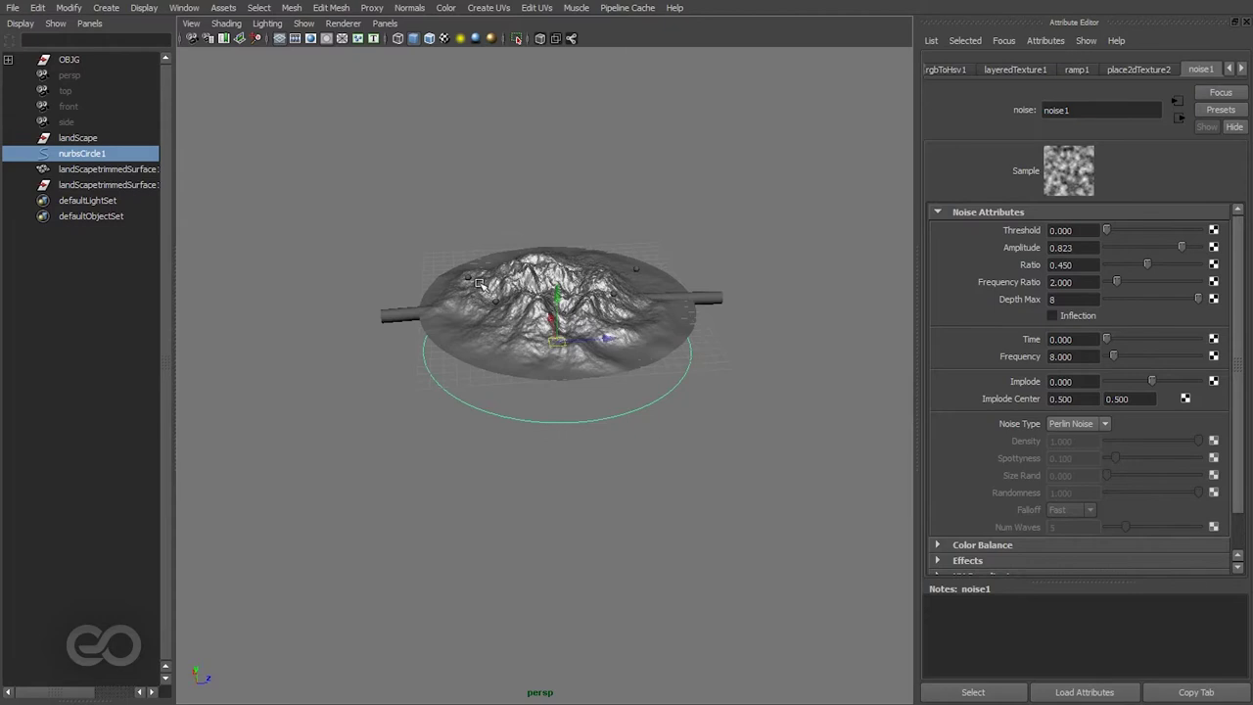
left_click_drag(335, 366, 352, 442, "alt")
key("space")
left_click_drag(709, 506, 685, 441)
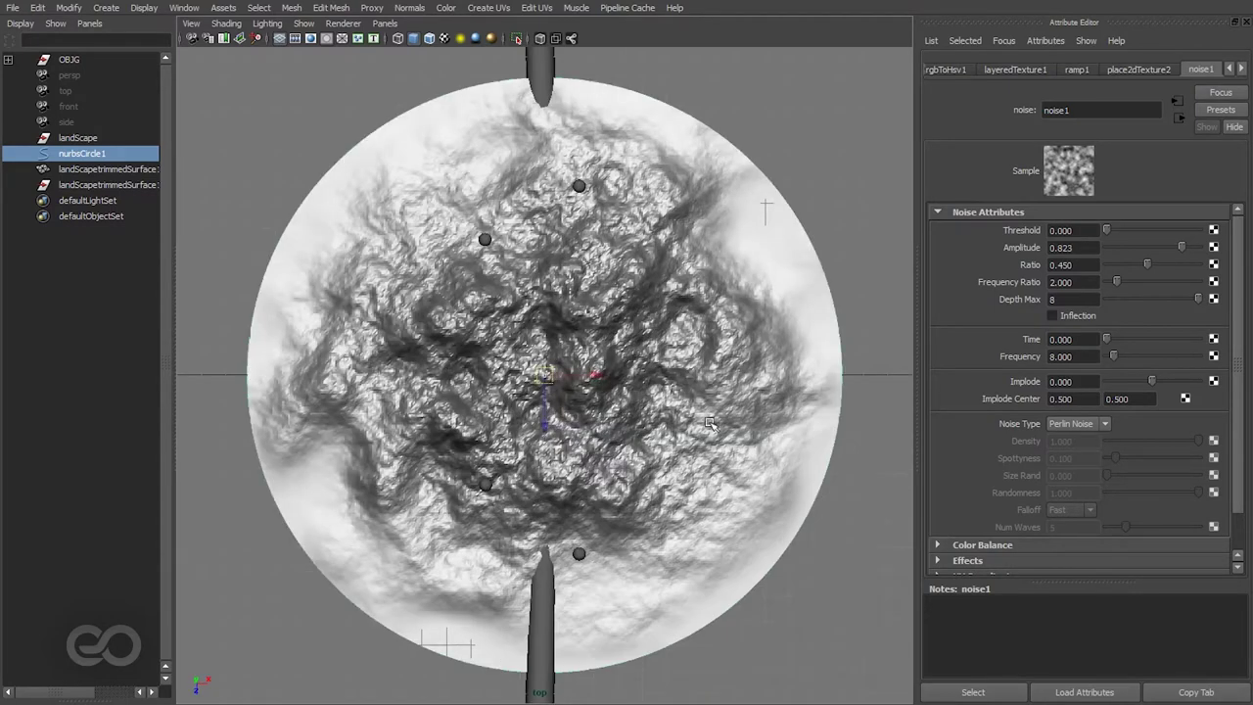
scroll(502, 207, "down", 3)
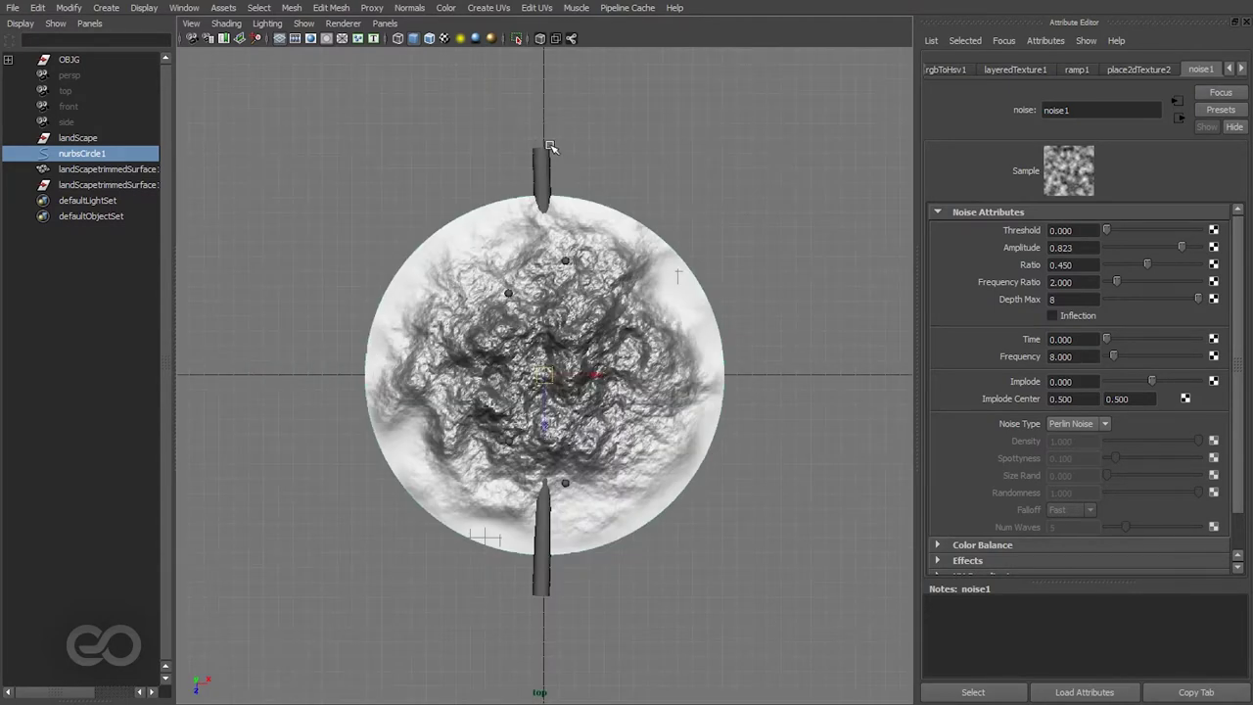
middle_click_drag(667, 187, 744, 187)
key("w")
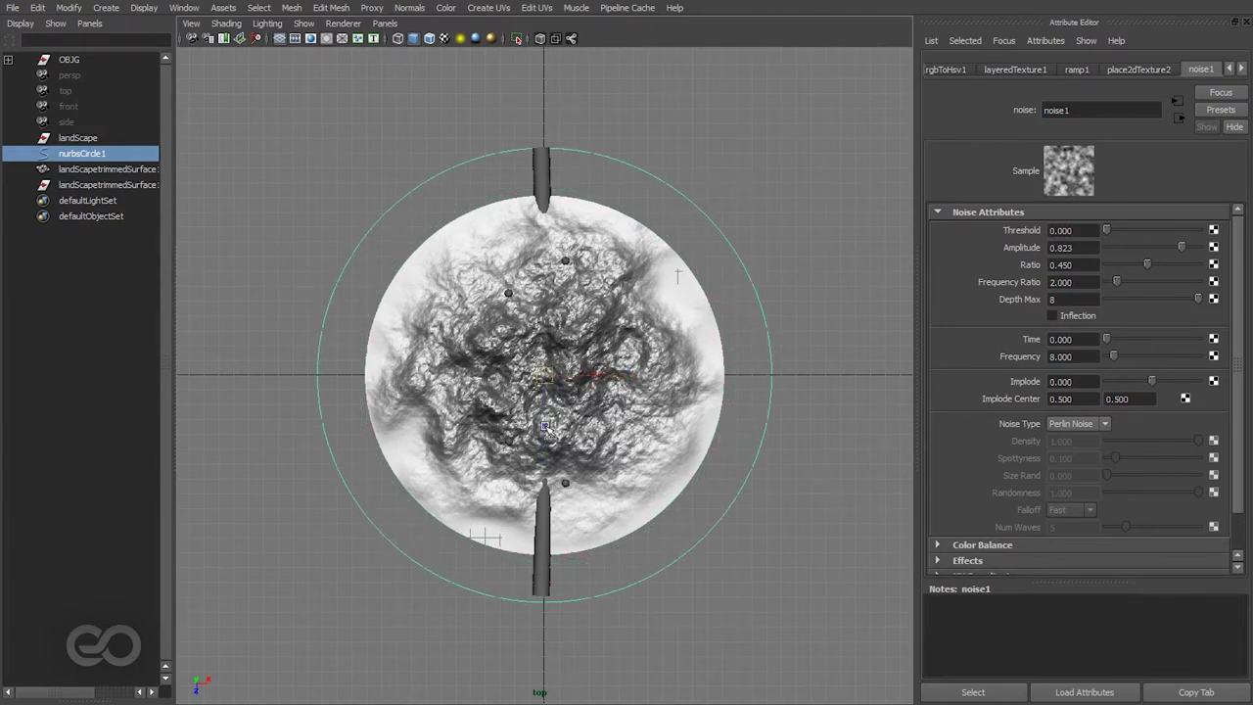
Step: Nudge nurbsCircle1 slightly in the top view to centre it around the two tubes and fine-tune its scale
left_click_drag(545, 395, 545, 391)
key("r")
middle_click_drag(723, 430, 724, 432)
Step: Set the noise1 Amplitude to 0.829 to refresh the displaced landscape mesh in the perspective view
key("space")
left_click_drag(611, 435, 553, 428)
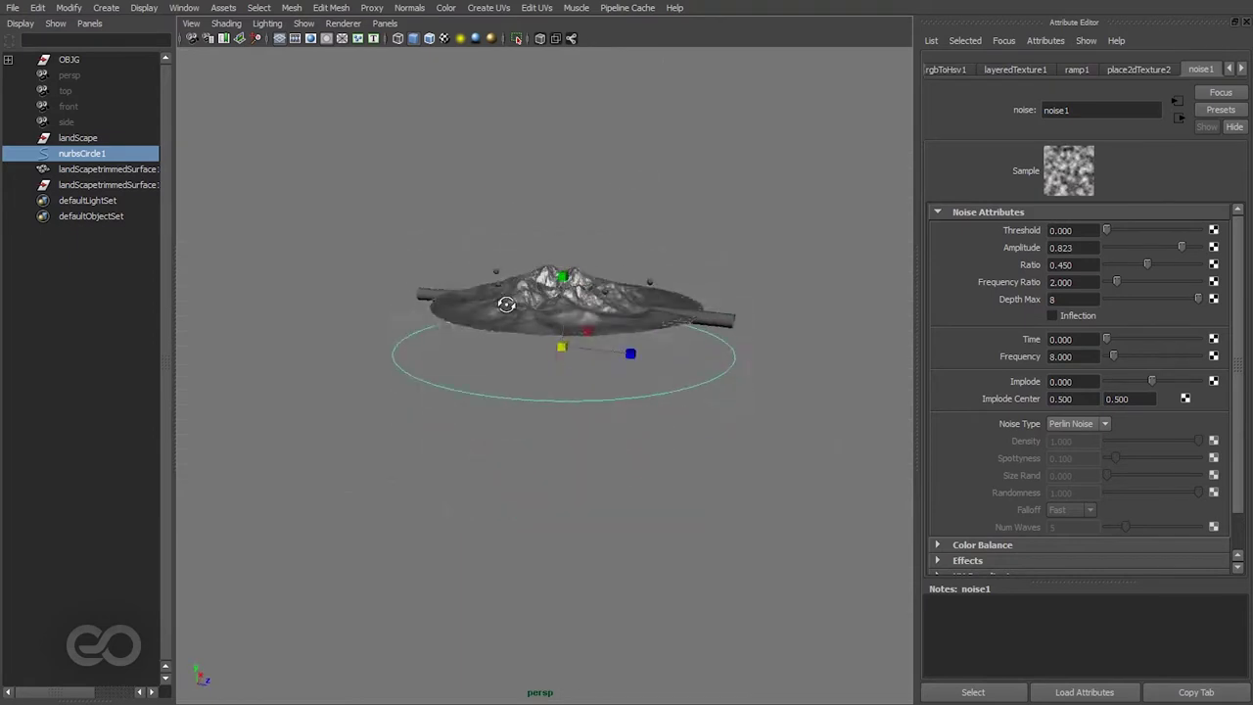
left_click_drag(509, 302, 641, 350, "alt")
left_click(735, 293)
left_click(604, 335)
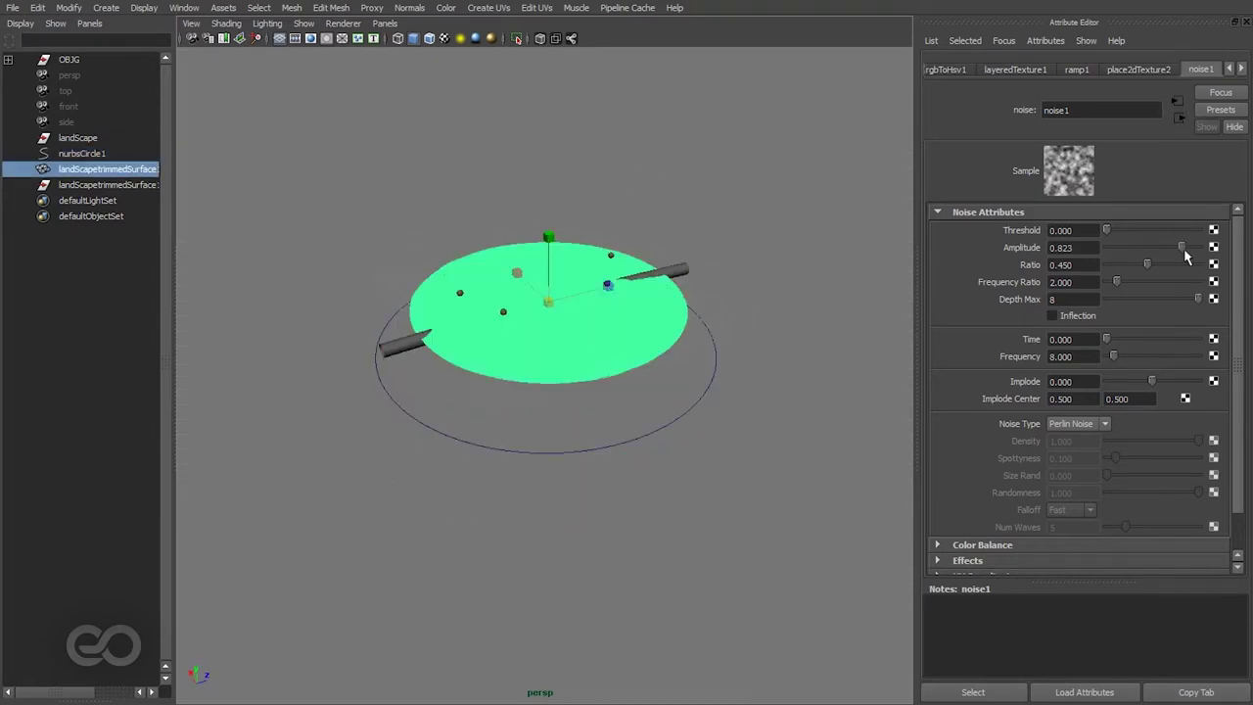
left_click(764, 392)
left_click_drag(551, 403, 627, 266, "alt")
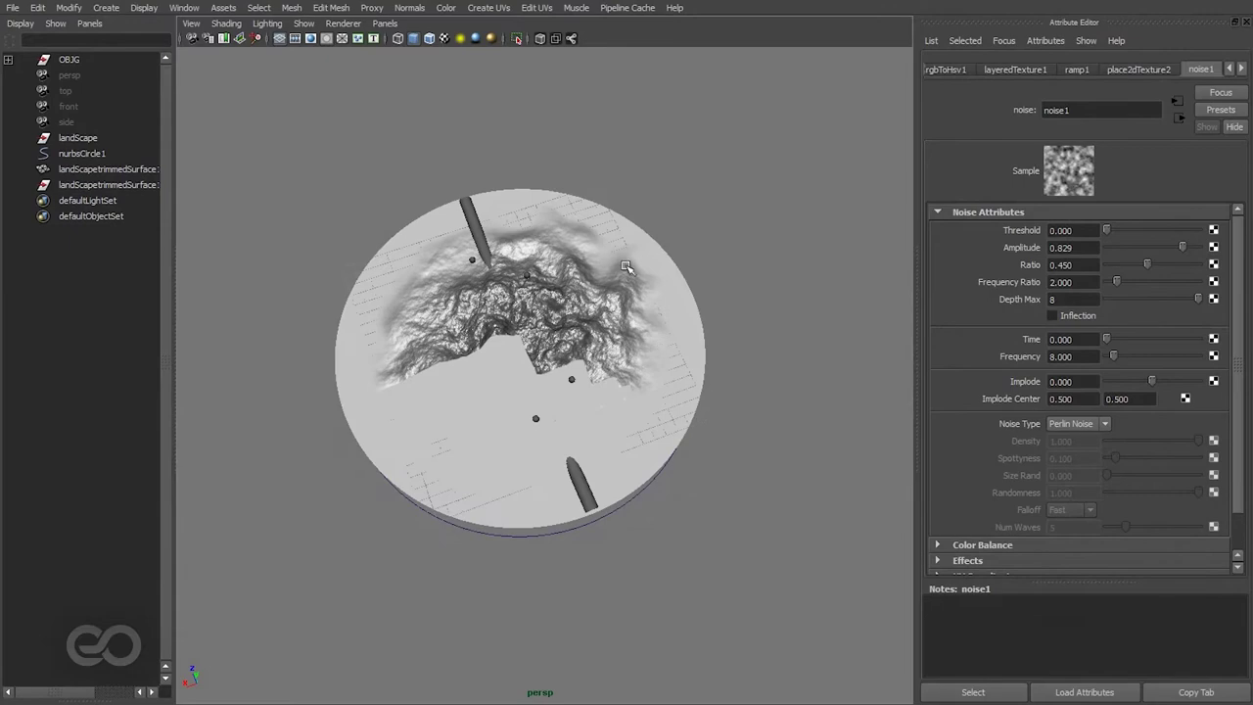
Step: Unlock the normals of the displaced landscape mesh and inspect its shading from several angles
left_click(627, 266)
right_click_drag(420, 366, 605, 437, "alt")
left_click_drag(605, 437, 747, 251, "alt")
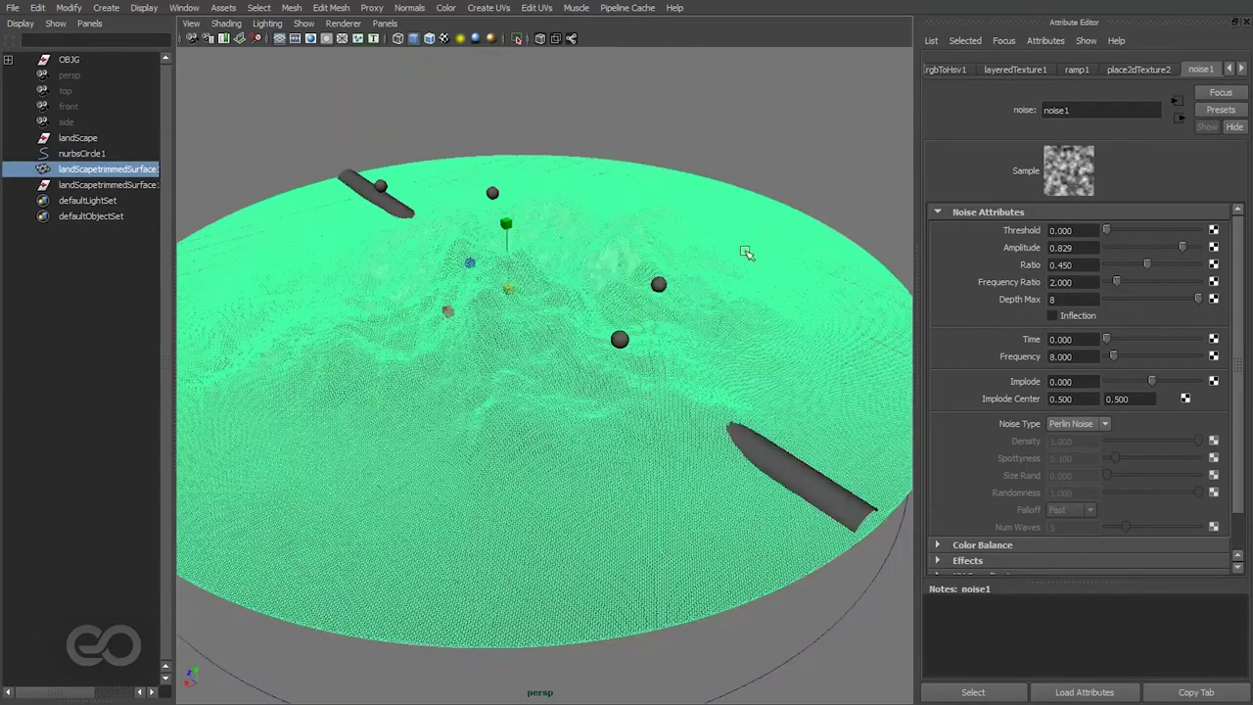
left_click(788, 149)
left_click_drag(481, 284, 565, 306, "alt")
left_click(565, 306)
left_click(416, 9)
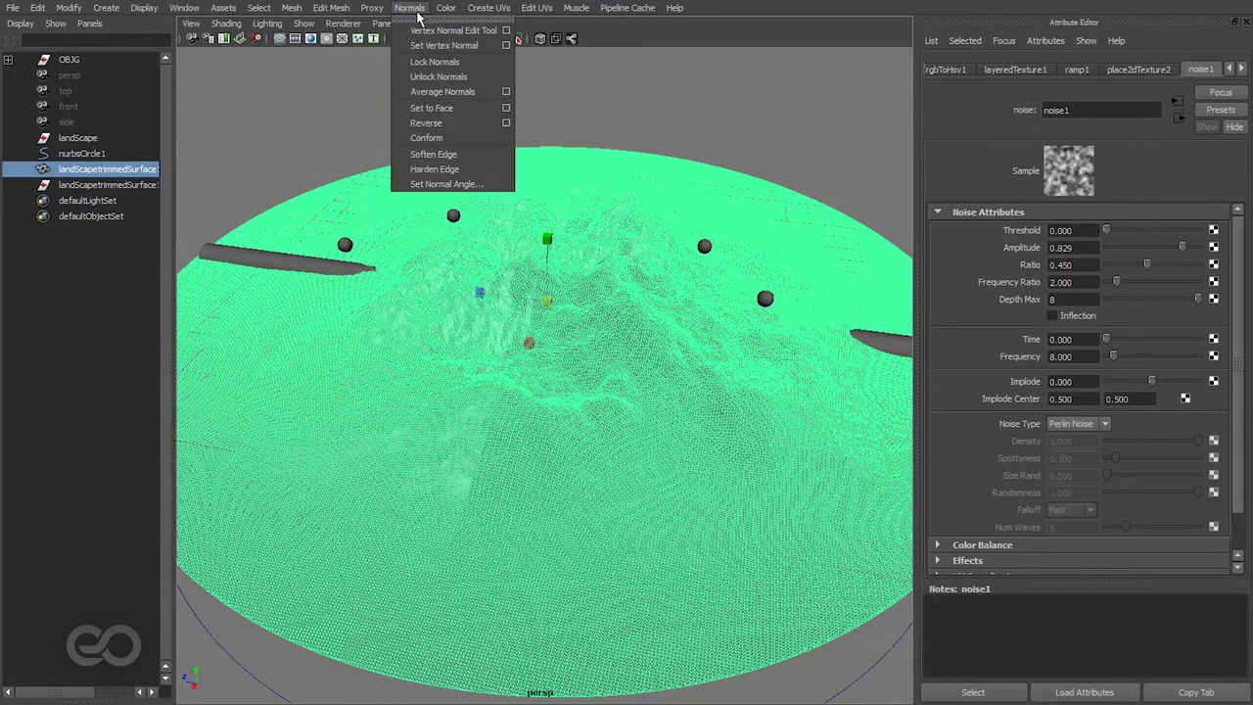
left_click(448, 78)
left_click(588, 99)
left_click_drag(587, 99, 501, 544, "alt")
left_click_drag(638, 459, 590, 390, "alt")
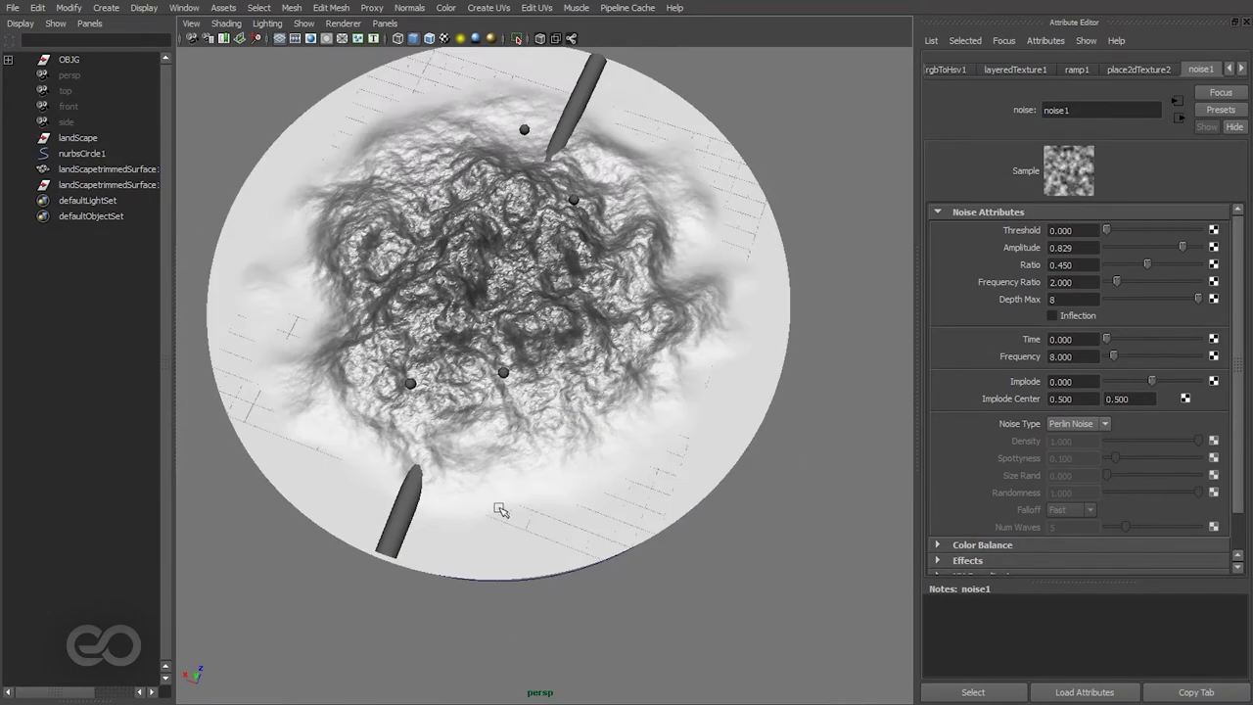
left_click_drag(678, 471, 438, 396, "alt")
left_click_drag(638, 344, 478, 573, "alt")
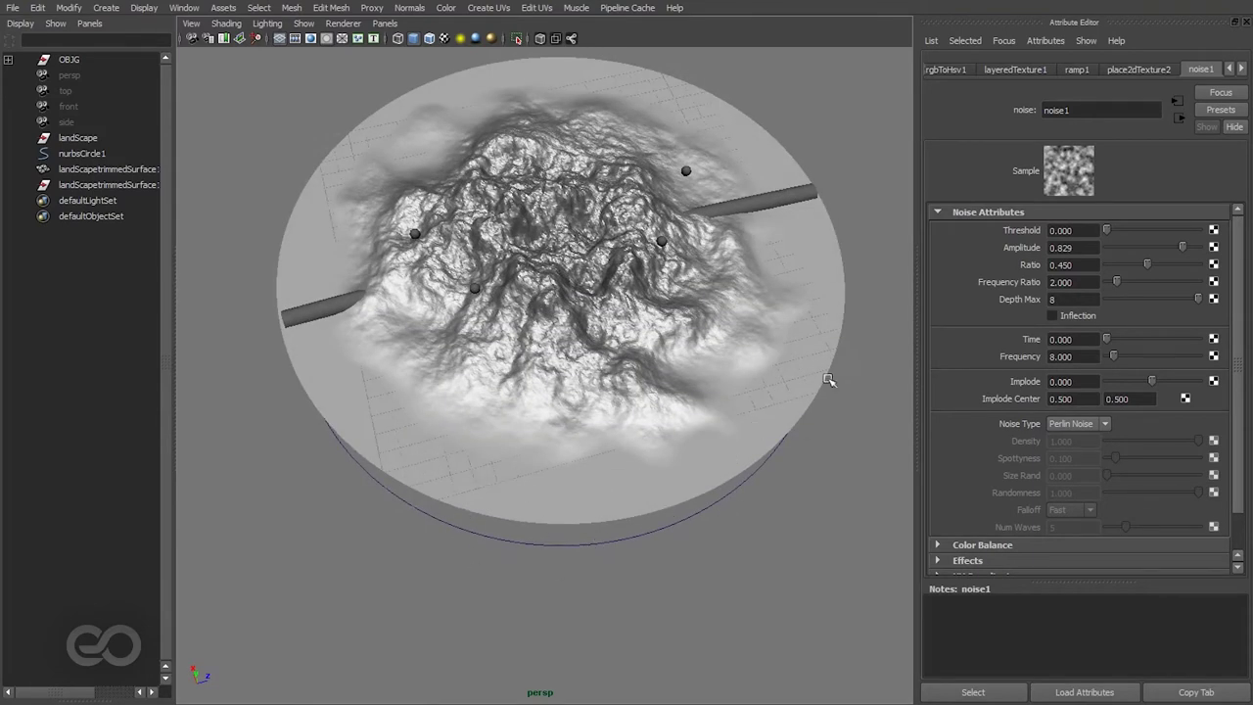
Step: Select nurbsCircle1 as an object and raise it vertically well above the landscape
key("space")
left_click_drag(659, 522, 595, 527)
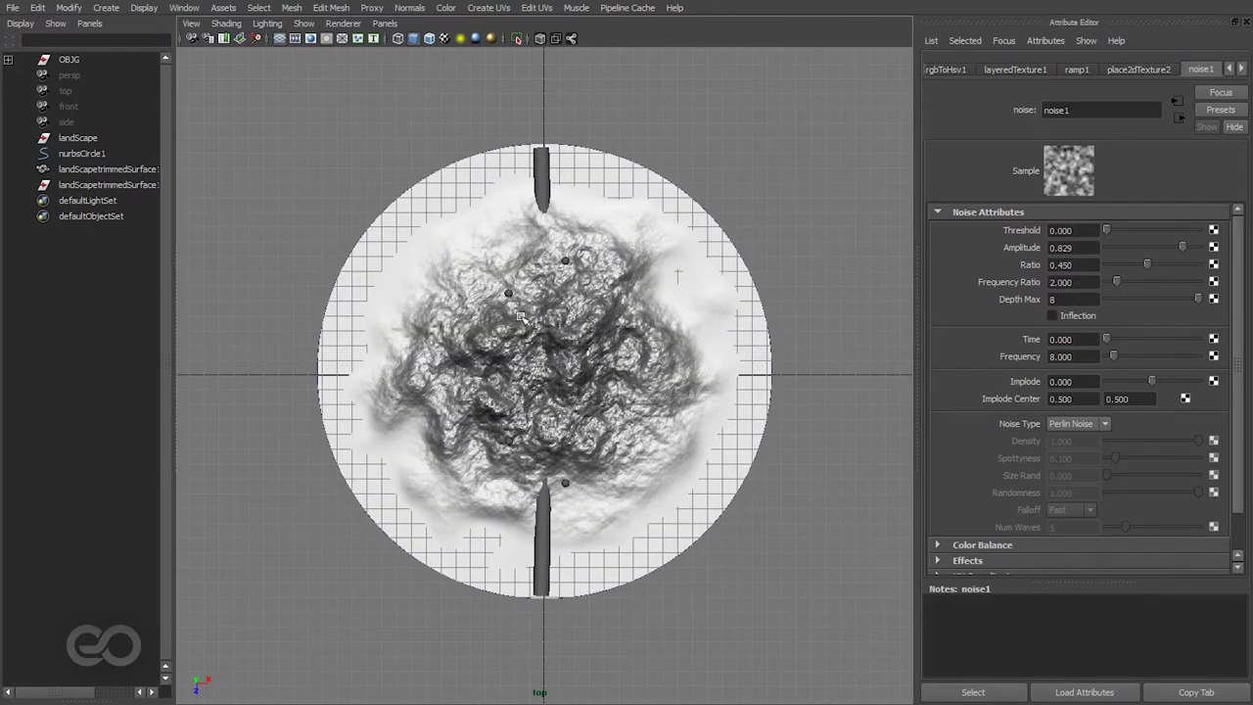
left_click(87, 153)
right_click_drag(884, 145, 593, 125)
left_click_drag(676, 554, 663, 578)
key("space")
left_click_drag(699, 575, 696, 525)
left_click_drag(608, 536, 607, 504, "alt")
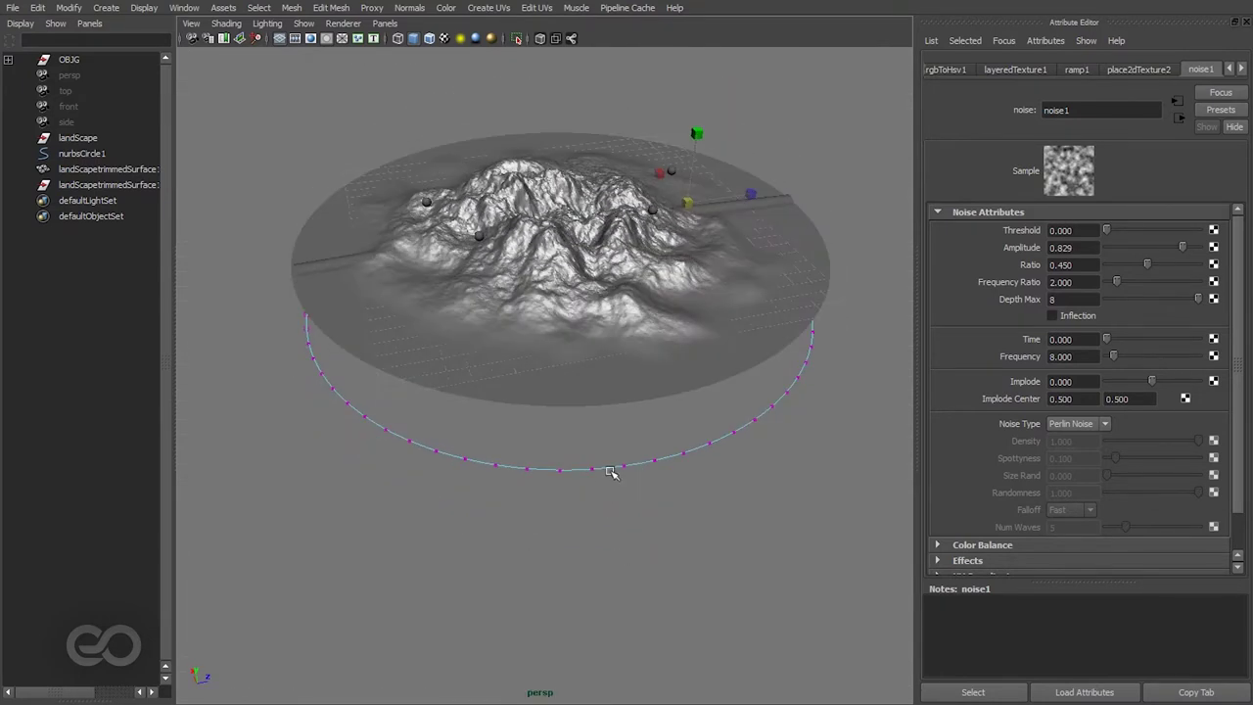
right_click_drag(612, 471, 699, 422)
left_click_drag(651, 444, 638, 544)
key("w")
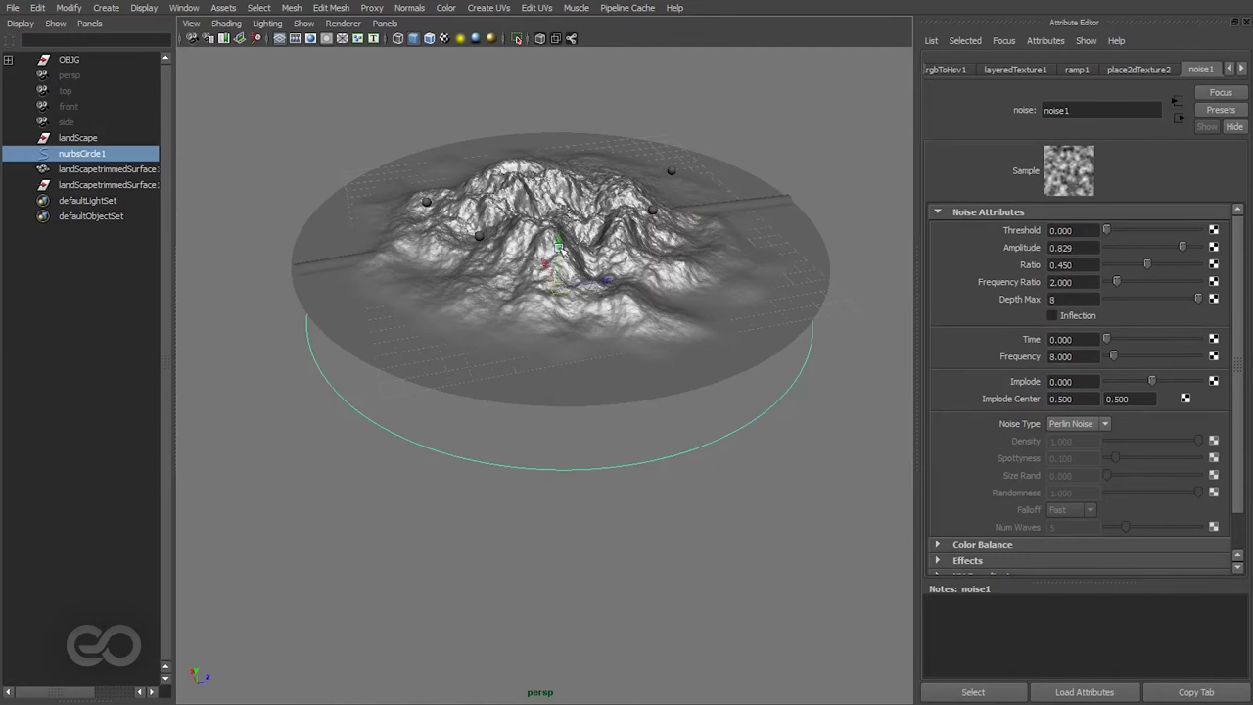
left_click_drag(559, 248, 560, 92)
Step: Pull control vertices along the lower-right arc of nurbsCircle1 inward in the top view to make an irregular outline
key("space")
left_click_drag(732, 545, 577, 546)
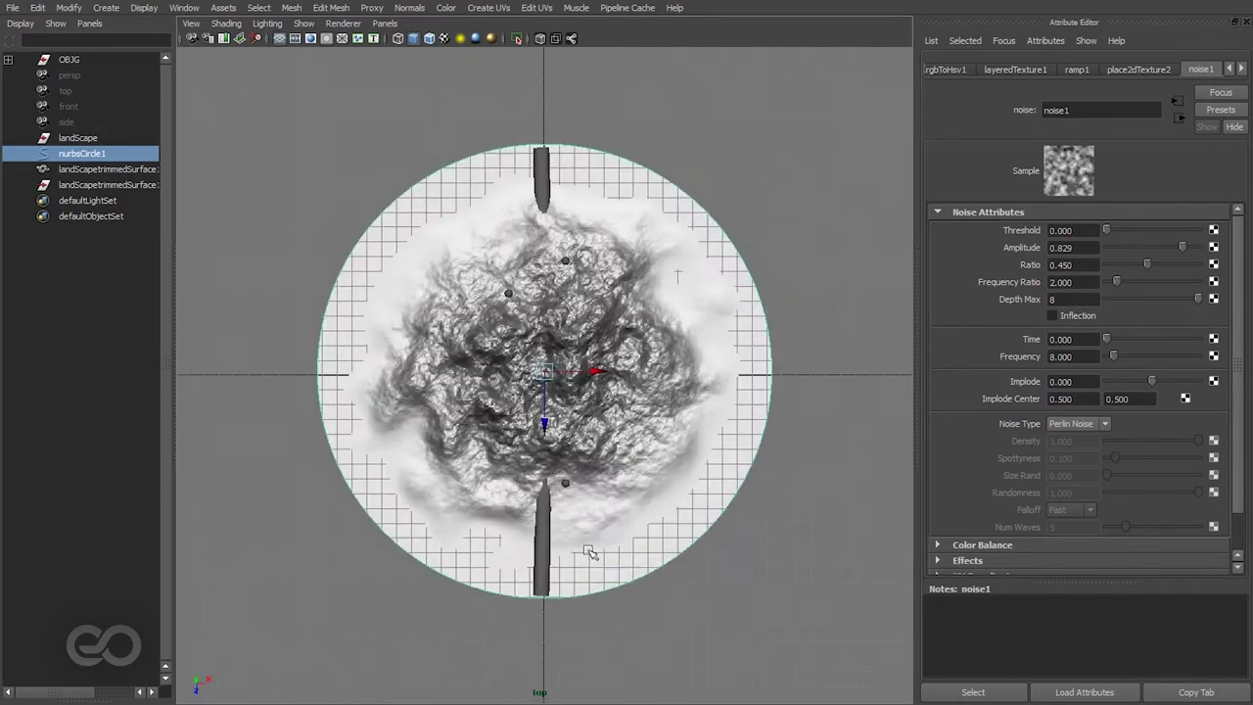
right_click_drag(823, 615, 499, 636)
left_click_drag(670, 614, 641, 564)
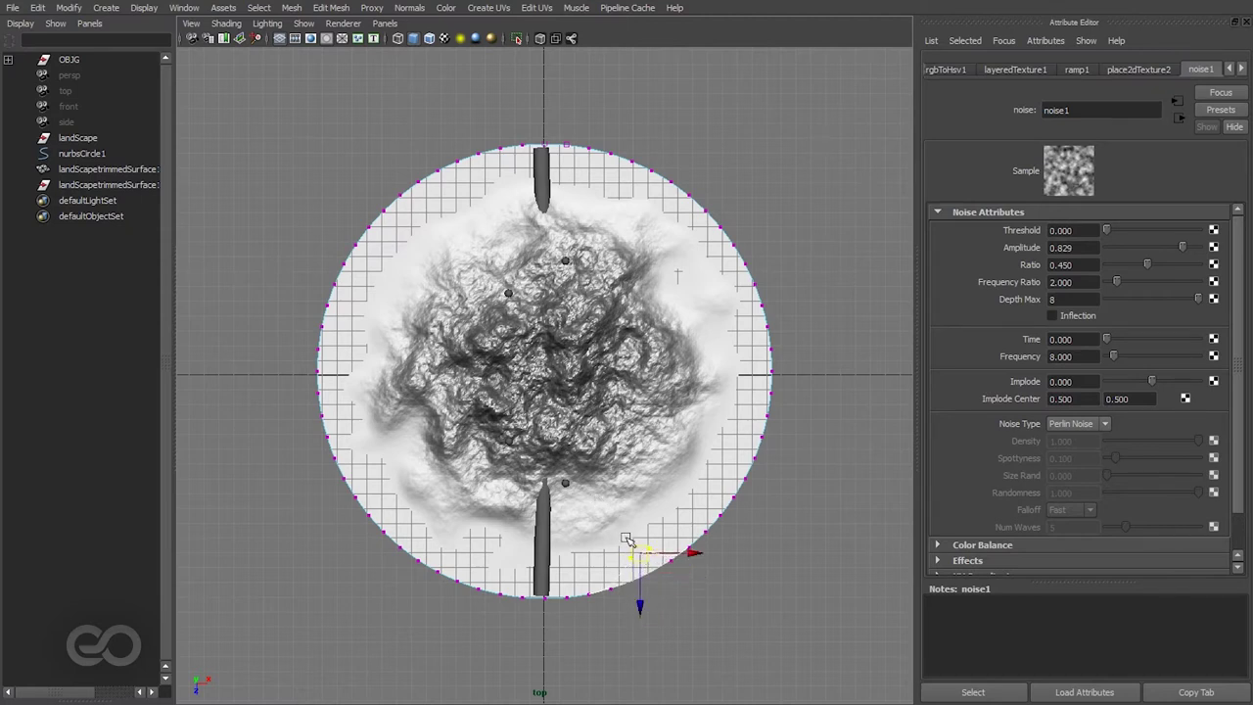
left_click_drag(608, 612, 577, 579)
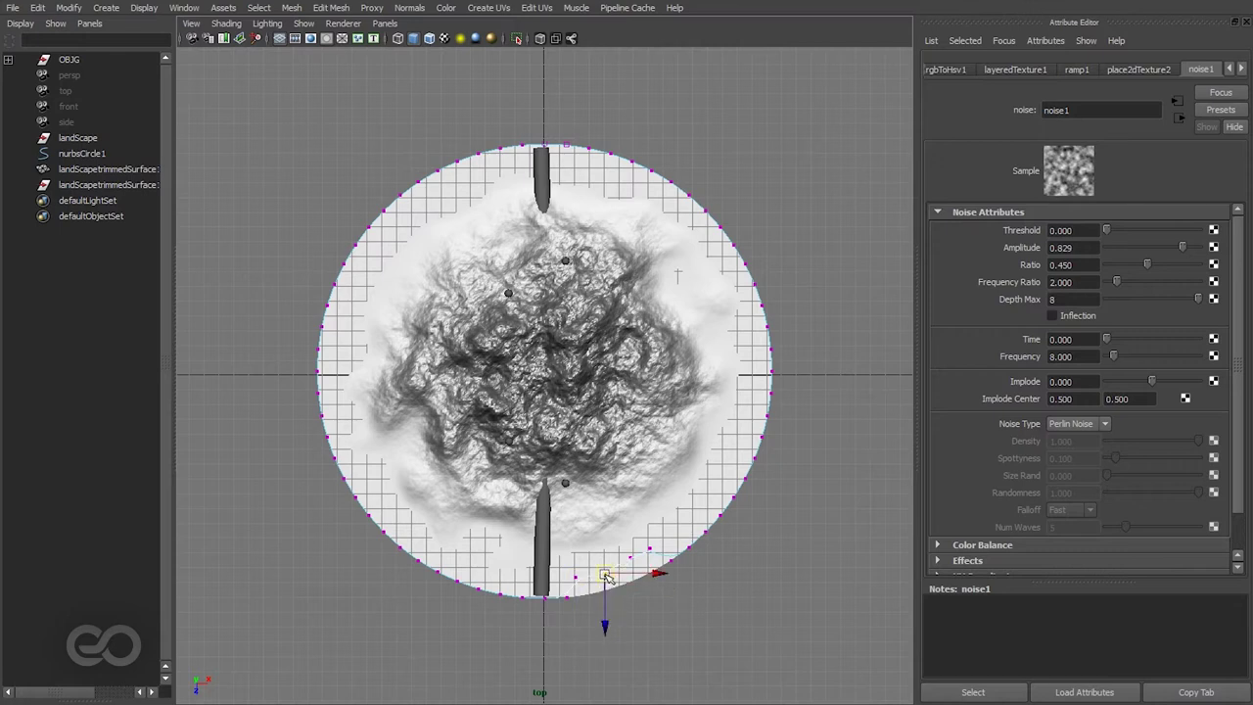
left_click(694, 538)
left_click_drag(693, 538, 695, 521)
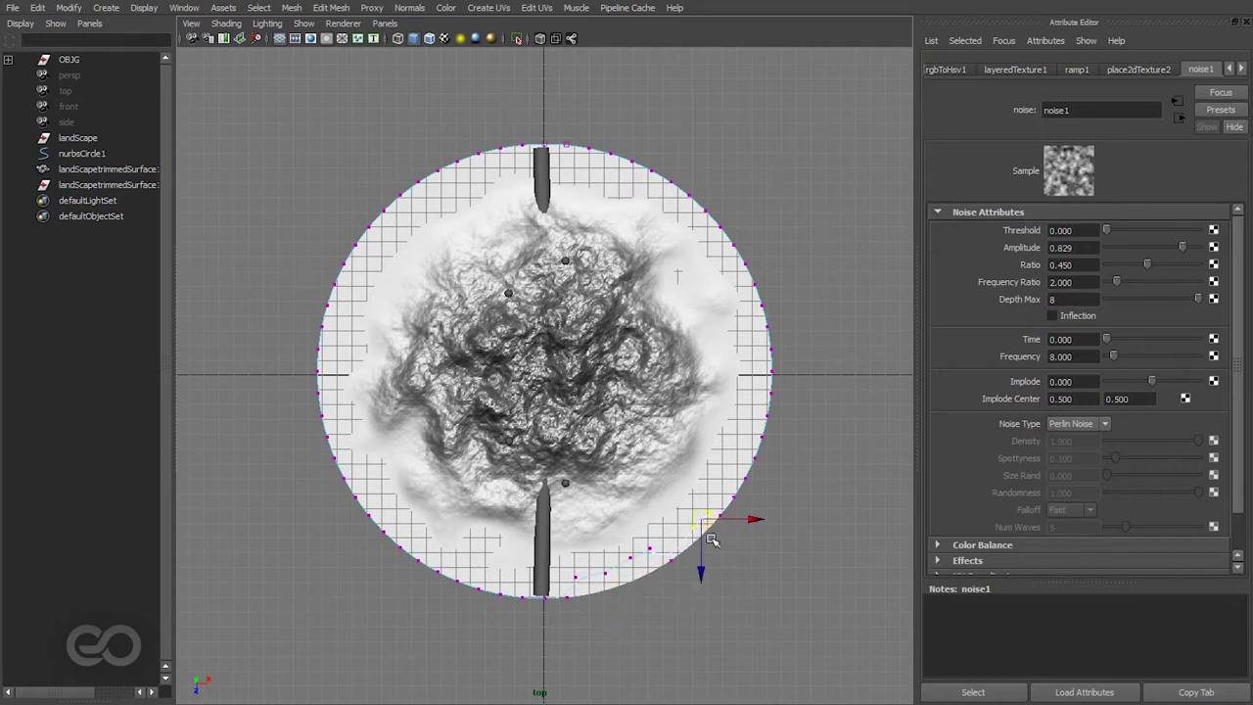
left_click(739, 446)
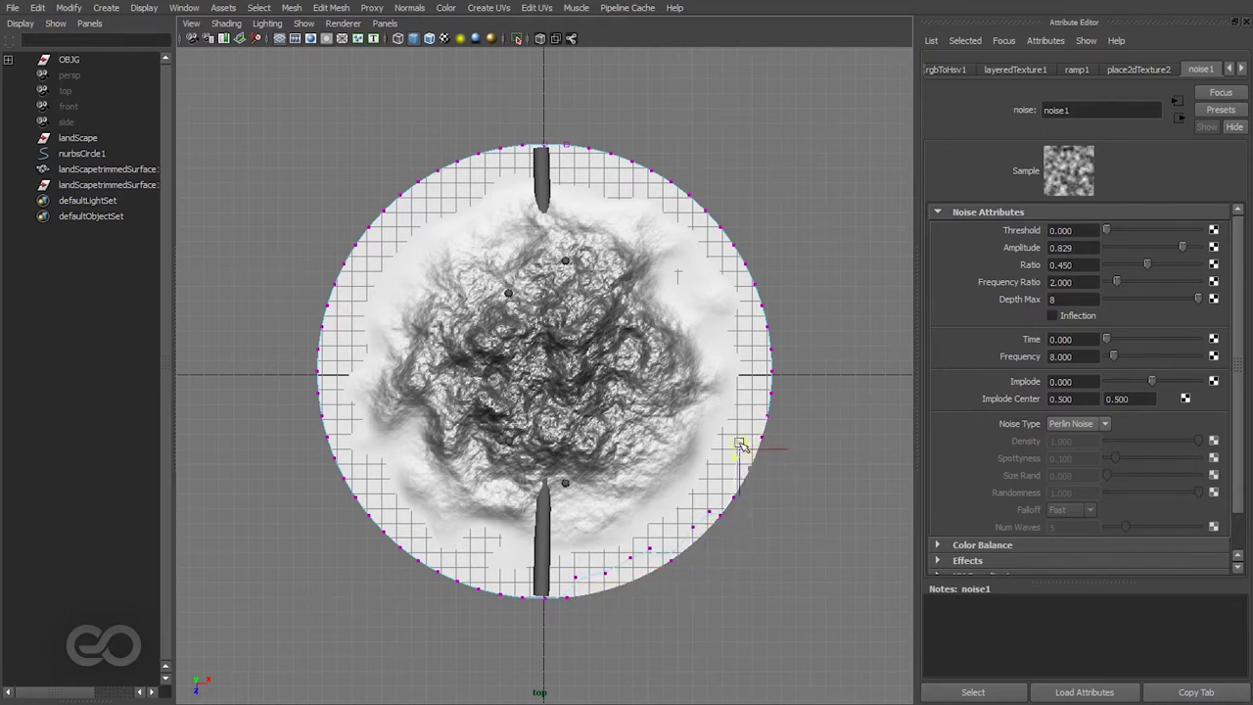
left_click(772, 393)
left_click_drag(771, 393, 761, 384)
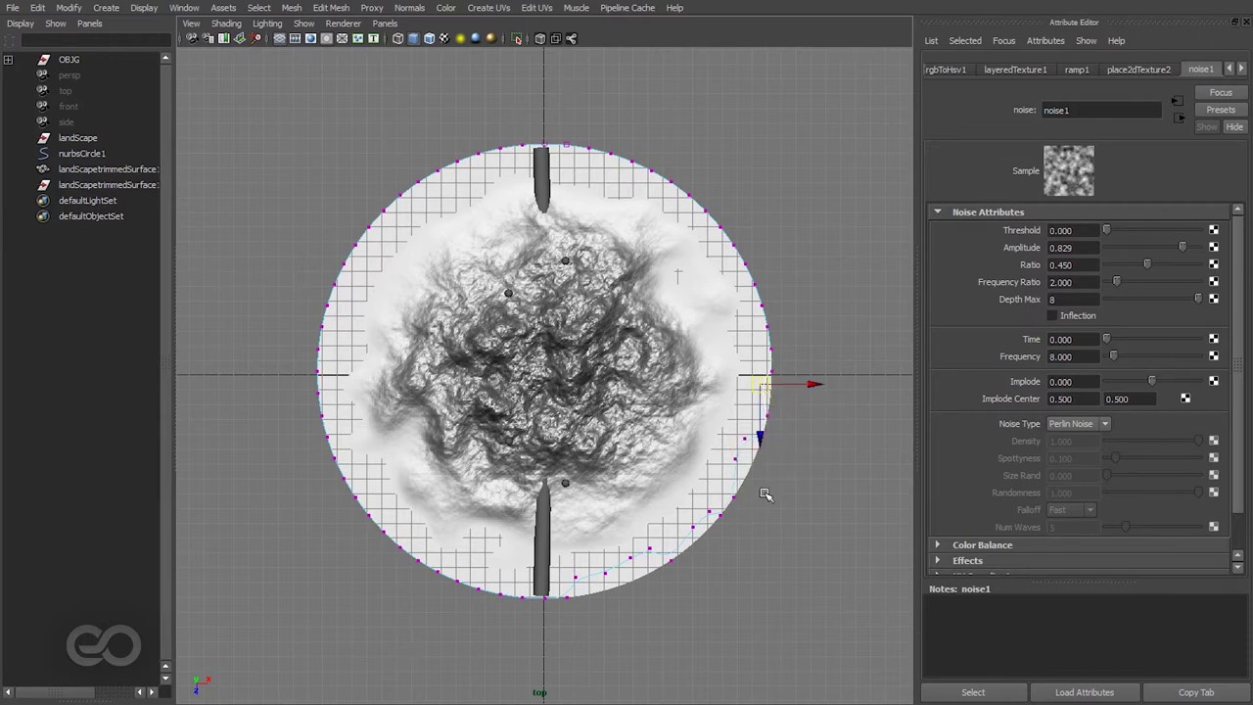
left_click(730, 500)
left_click(761, 500)
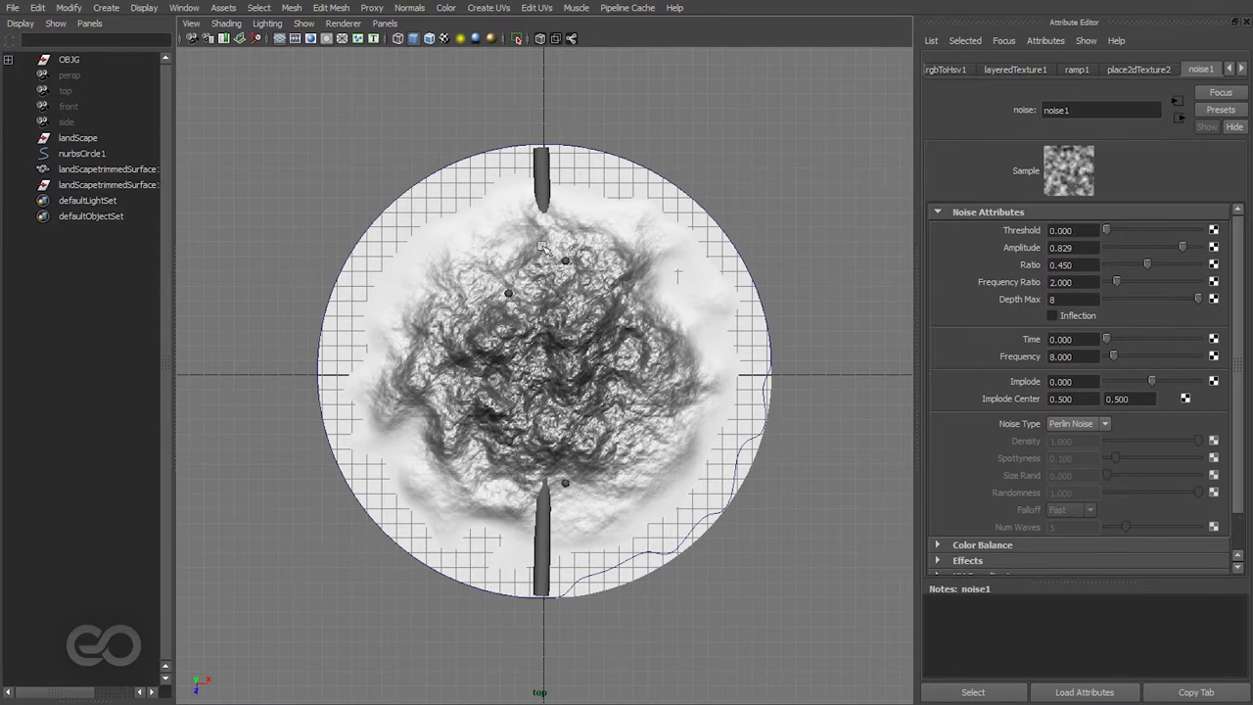
Step: Turn on the display of the Status Line through the hotbox controls
key("space")
left_click(719, 270)
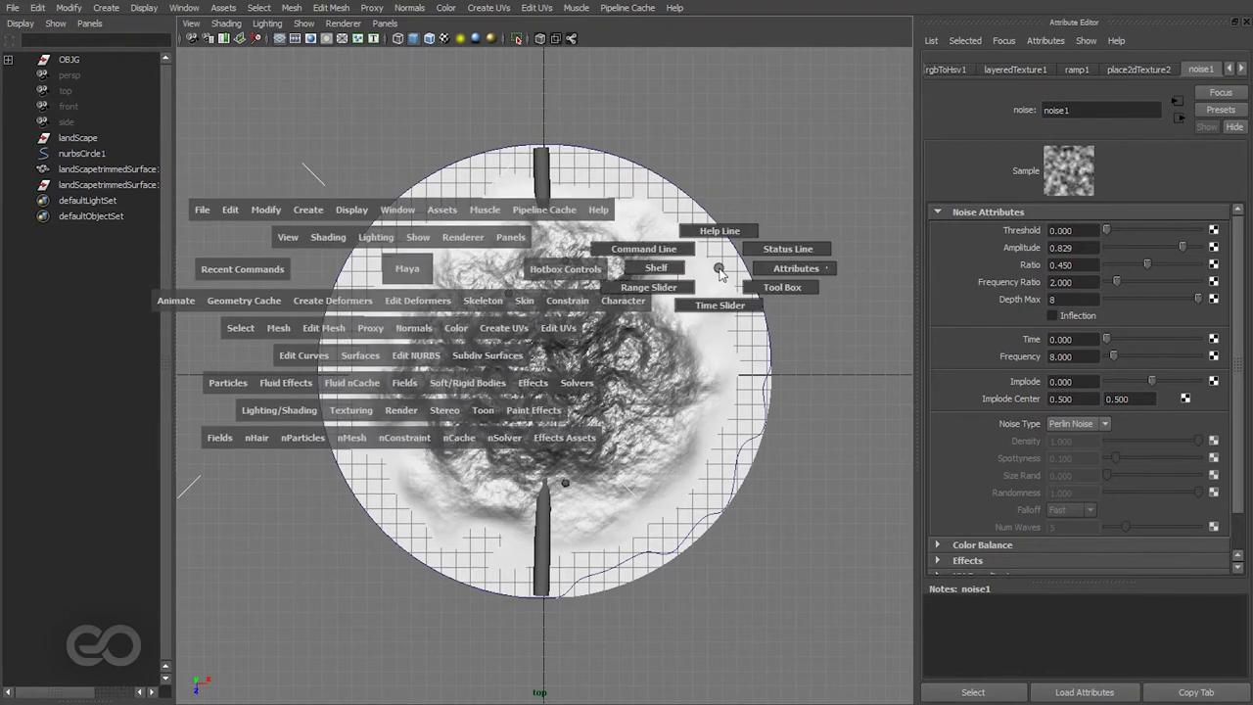
left_click_drag(720, 272, 789, 250)
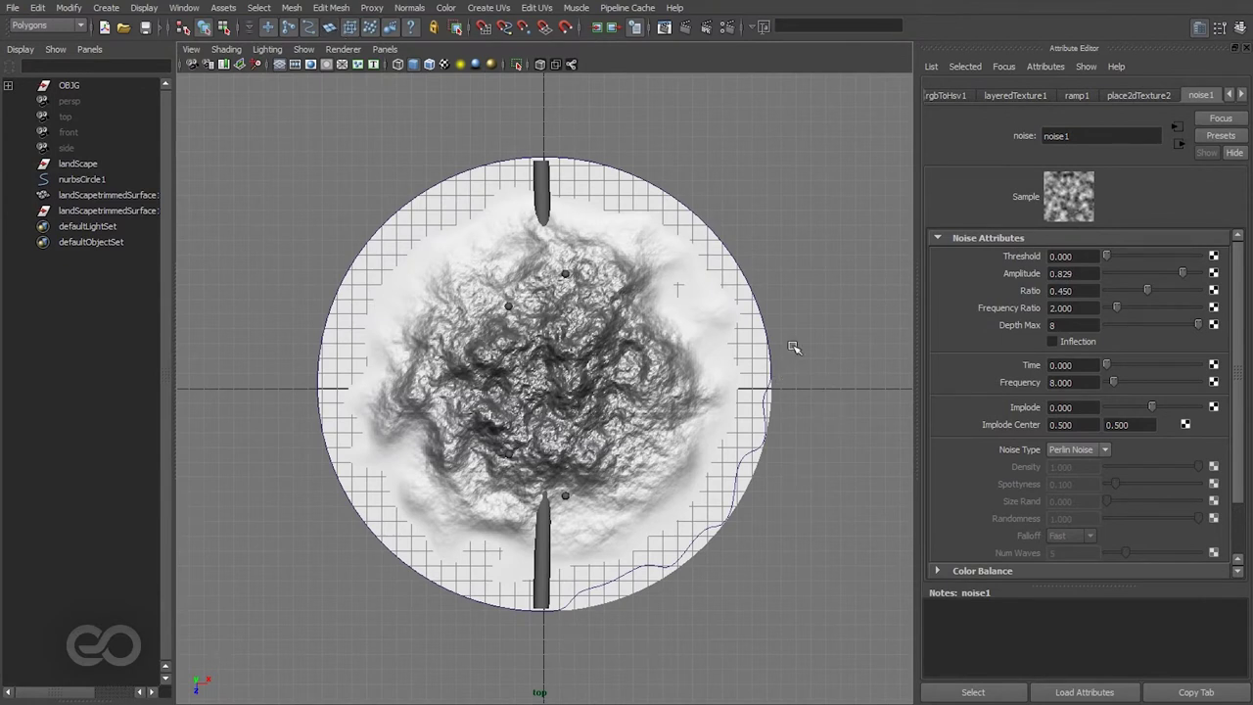
Step: Switch nurbsCircle1 to component mode and offset control vertices along its right and upper-right arcs
left_click(756, 329)
key("F8")
left_click_drag(780, 272, 733, 310)
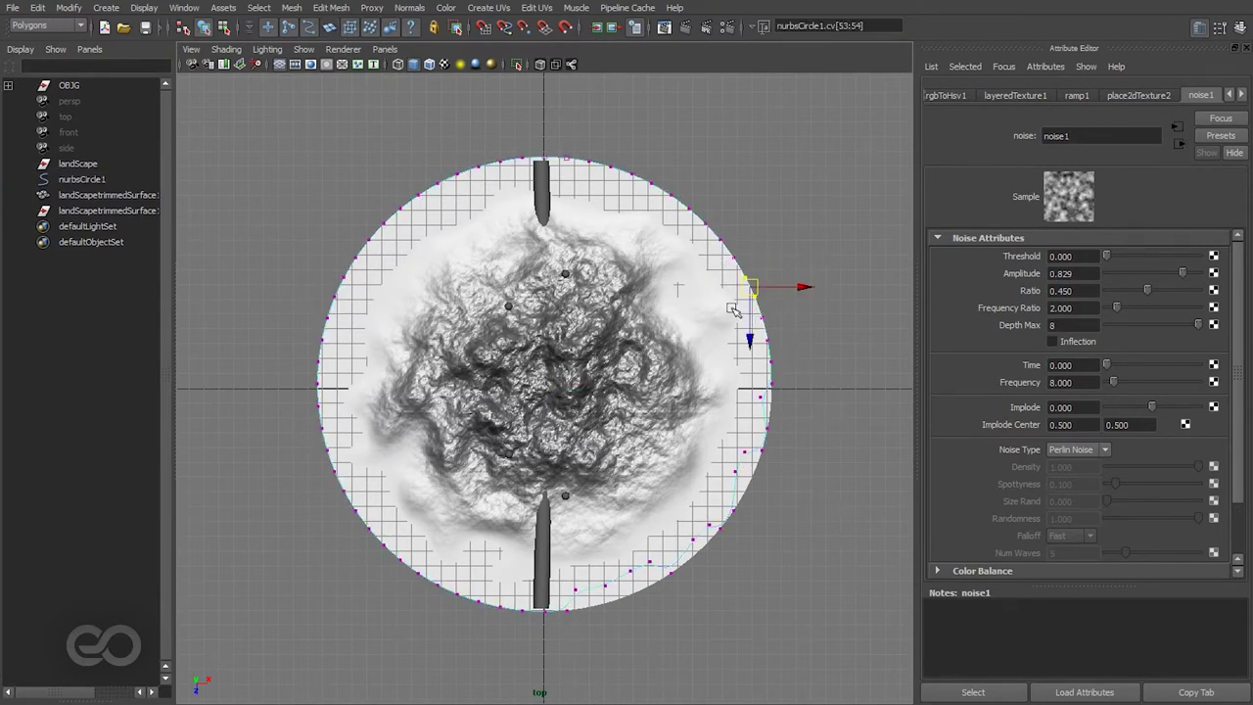
left_click(769, 315)
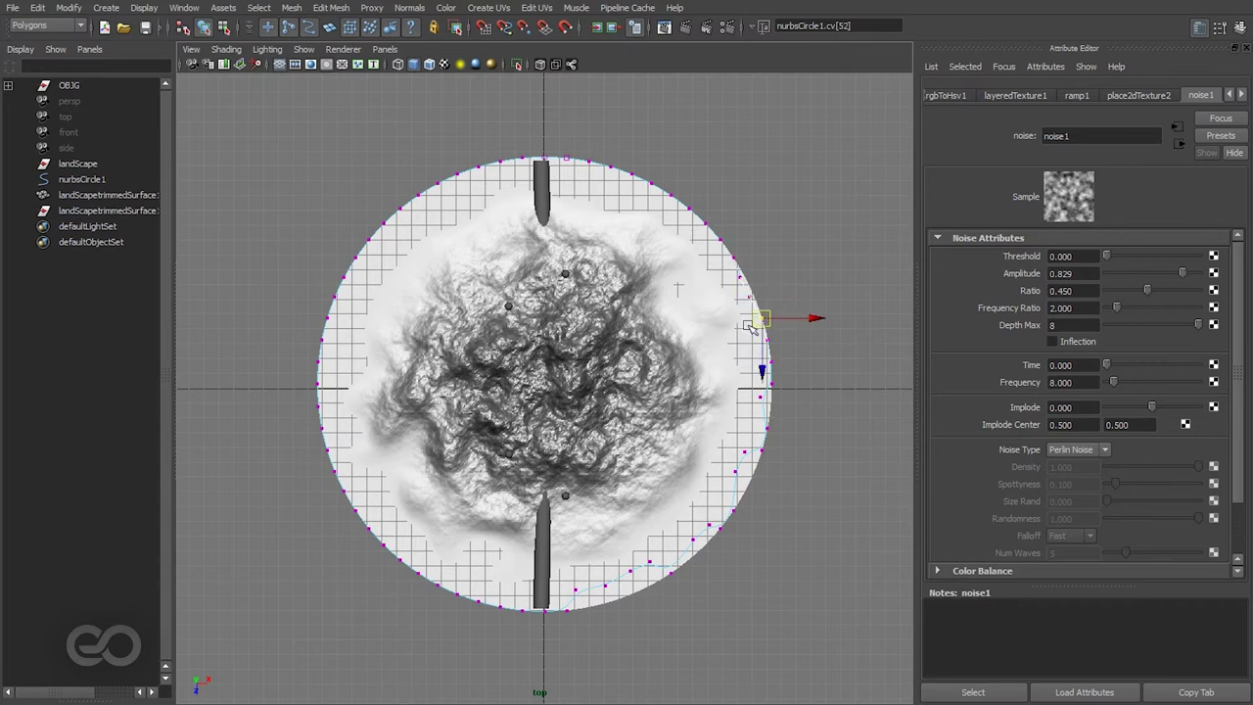
left_click_drag(770, 317, 770, 316)
left_click_drag(702, 176, 670, 200)
left_click_drag(624, 148, 600, 178)
left_click_drag(610, 167, 585, 184)
left_click_drag(661, 163, 625, 196)
left_click_drag(642, 179, 681, 219)
left_click_drag(690, 209, 689, 216)
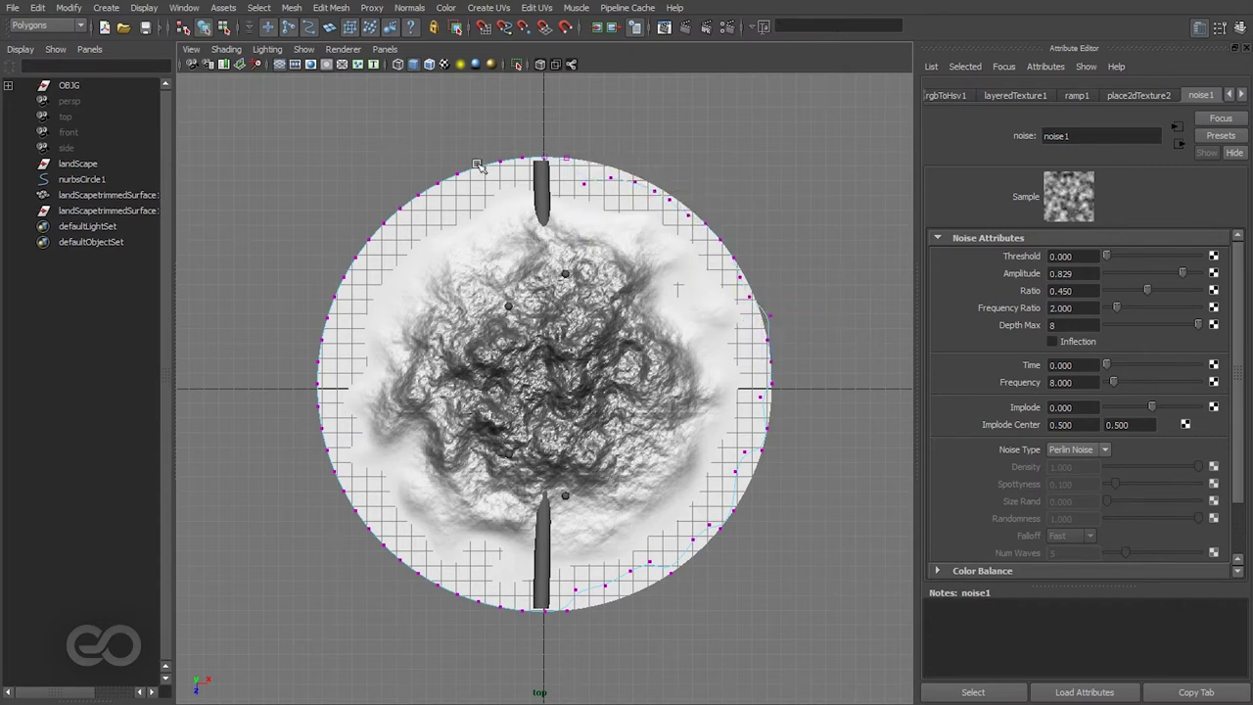
Step: Offset control vertices around the upper-left and left arcs of nurbsCircle1, and push one upper-right group outward or inward to vary the outline
left_click_drag(470, 154, 488, 180)
left_click_drag(478, 168, 481, 178)
left_click_drag(405, 226, 407, 228)
left_click_drag(400, 208, 387, 191)
left_click_drag(359, 231, 376, 250)
left_click_drag(368, 240, 351, 228)
left_click_drag(679, 206, 728, 248)
left_click_drag(705, 226, 678, 195)
left_click_drag(410, 185, 451, 207)
left_click_drag(429, 197, 427, 182)
left_click_drag(305, 285, 345, 308)
left_click_drag(334, 297, 312, 299)
left_click_drag(310, 329, 333, 351)
left_click_drag(321, 340, 307, 345)
left_click_drag(310, 418, 333, 437)
left_click_drag(321, 427, 315, 444)
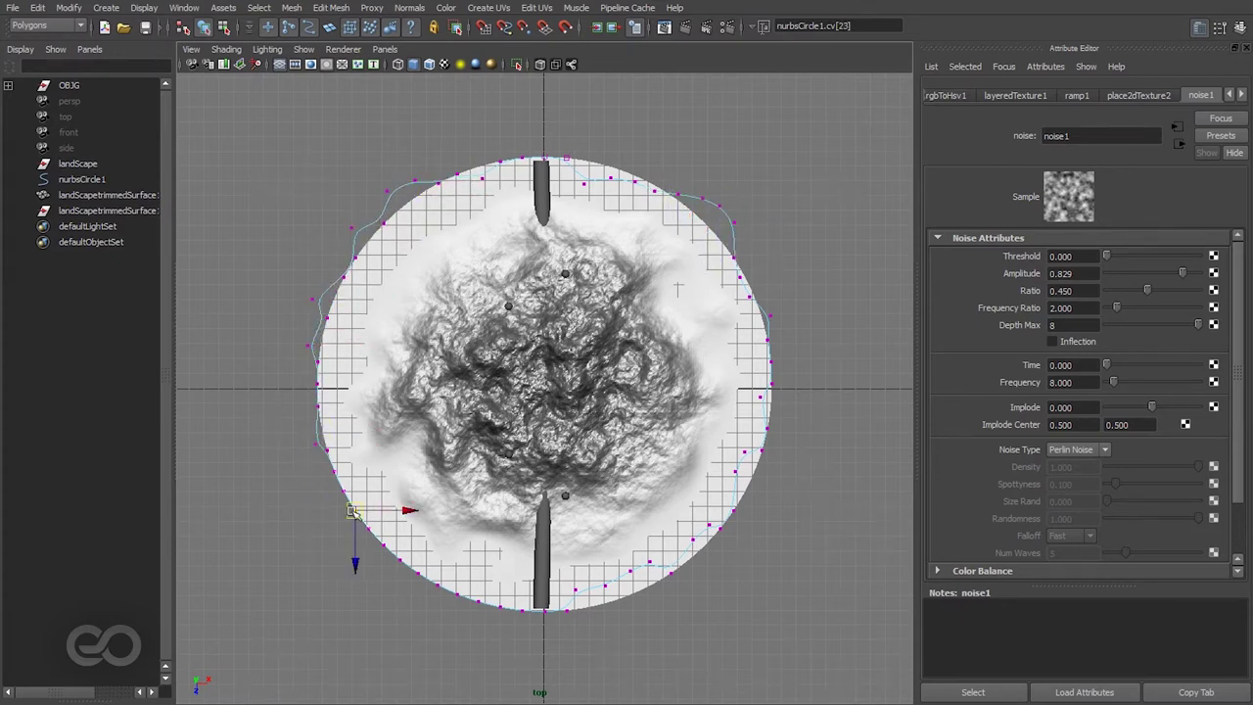
Step: Shape waves into the lower-left arc of nurbsCircle1 and adjust single control vertices on its left and upper-left edges
left_click_drag(447, 585, 511, 618)
left_click_drag(478, 601, 491, 586)
left_click_drag(396, 567, 418, 589)
left_click_drag(406, 579, 449, 597)
left_click_drag(438, 585, 445, 600)
left_click_drag(361, 541, 399, 573)
left_click_drag(380, 557, 376, 561)
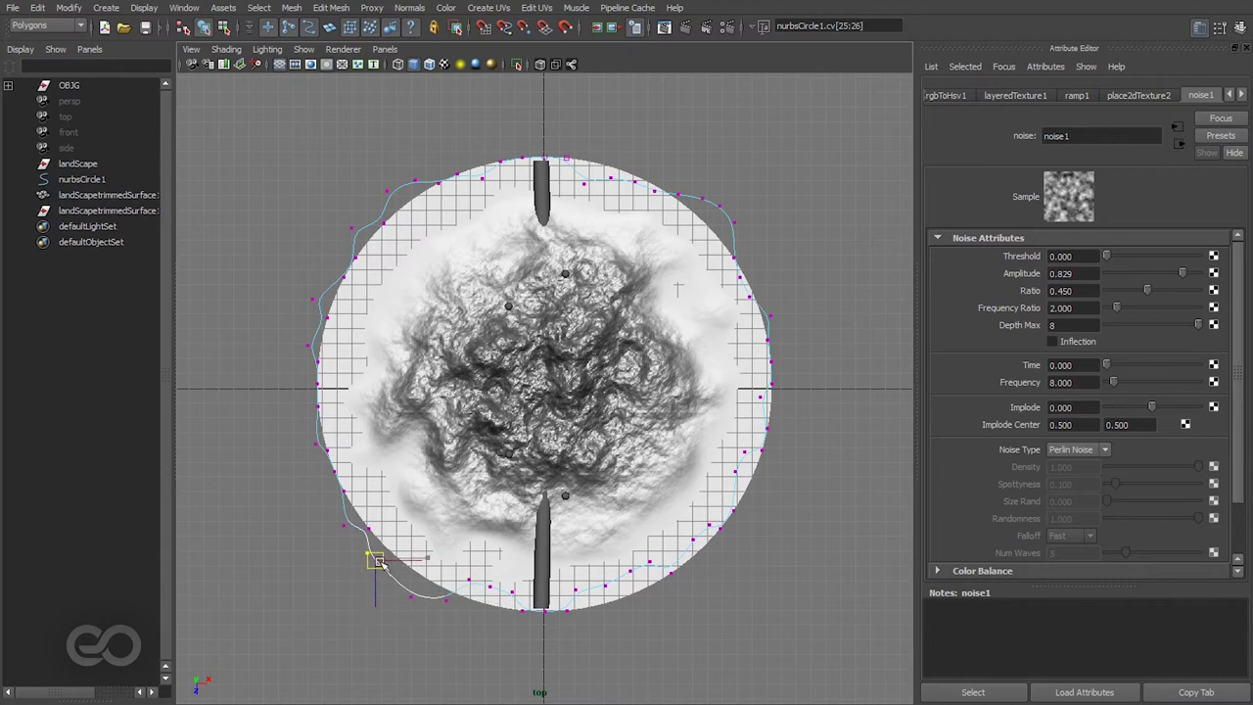
left_click_drag(444, 607, 444, 603)
left_click_drag(322, 462, 343, 482)
left_click_drag(334, 472, 339, 470)
left_click_drag(307, 373, 329, 394)
left_click_drag(317, 384, 313, 382)
left_click_drag(446, 183, 468, 165)
left_click_drag(457, 174, 458, 164)
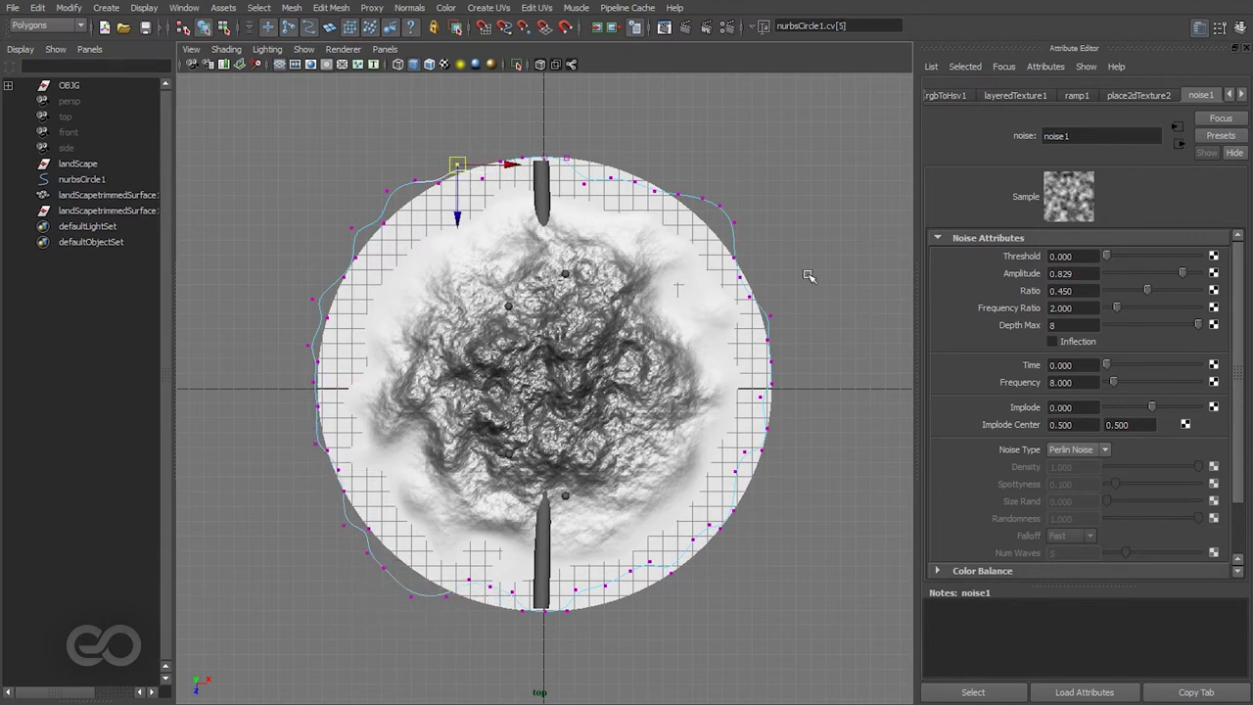
Step: Rework the control vertices along the right, lower-right and bottom edges of nurbsCircle1 into a wavier outline
left_click_drag(785, 415, 756, 454)
left_click_drag(747, 498, 685, 550)
left_click_drag(714, 525, 720, 536)
left_click_drag(684, 553, 658, 577)
left_click_drag(618, 576, 577, 591)
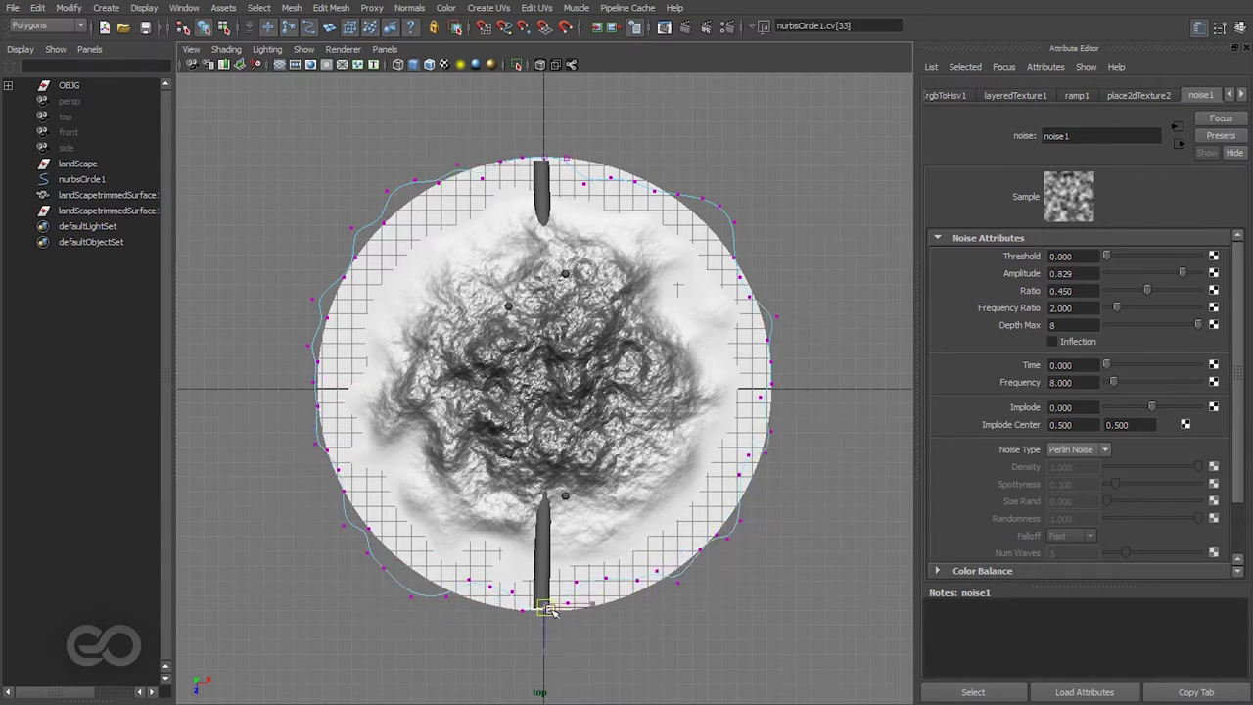
left_click_drag(759, 551, 738, 505)
left_click_drag(786, 419, 758, 466)
left_click_drag(769, 442, 774, 446)
Step: Refine the upper control vertices of nurbsCircle1 and leave component mode for the perspective view
left_click_drag(667, 173, 644, 204)
left_click_drag(654, 190, 653, 180)
left_click_drag(731, 191, 681, 214)
left_click_drag(400, 179, 371, 235)
left_click_drag(386, 207, 373, 201)
left_click_drag(338, 307, 319, 319)
left_click_drag(429, 176, 448, 196)
left_click_drag(439, 183, 436, 174)
left_click(411, 588)
left_click(670, 592)
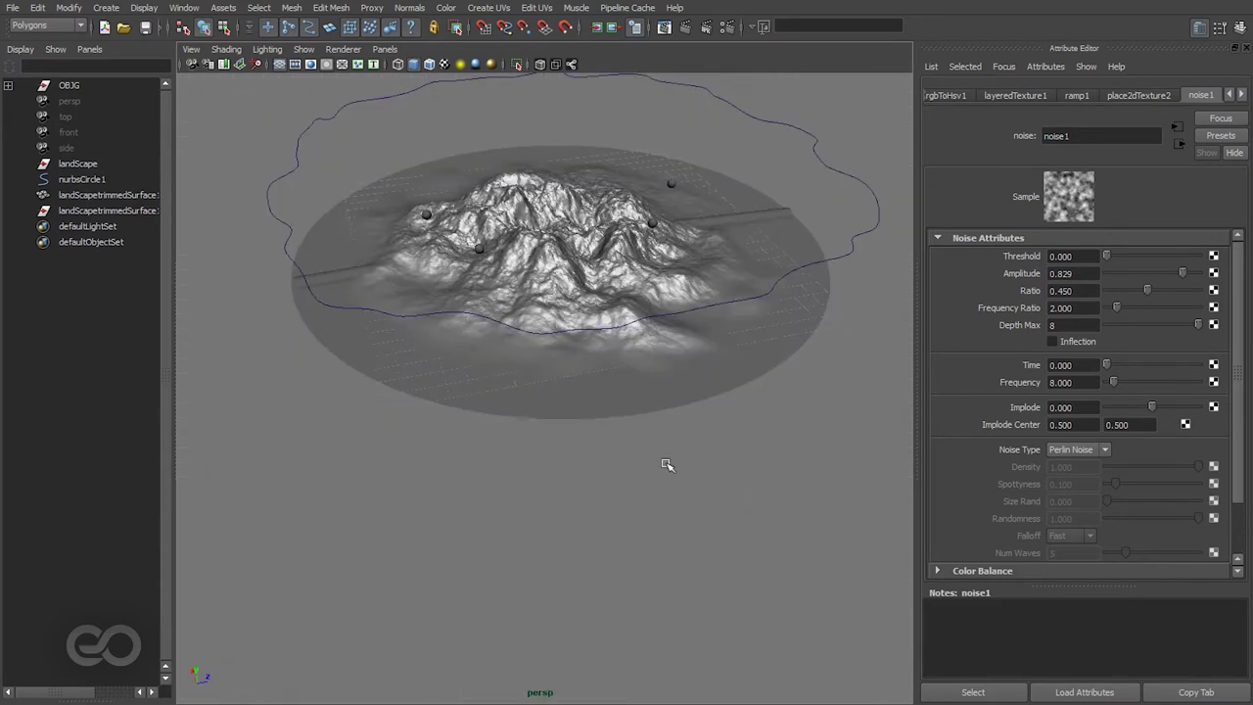
Step: Set the noise1 Amplitude to 0.838 to regenerate the landscape with the wavy boundary, and inspect it up close
left_click_drag(665, 465, 676, 502, "alt")
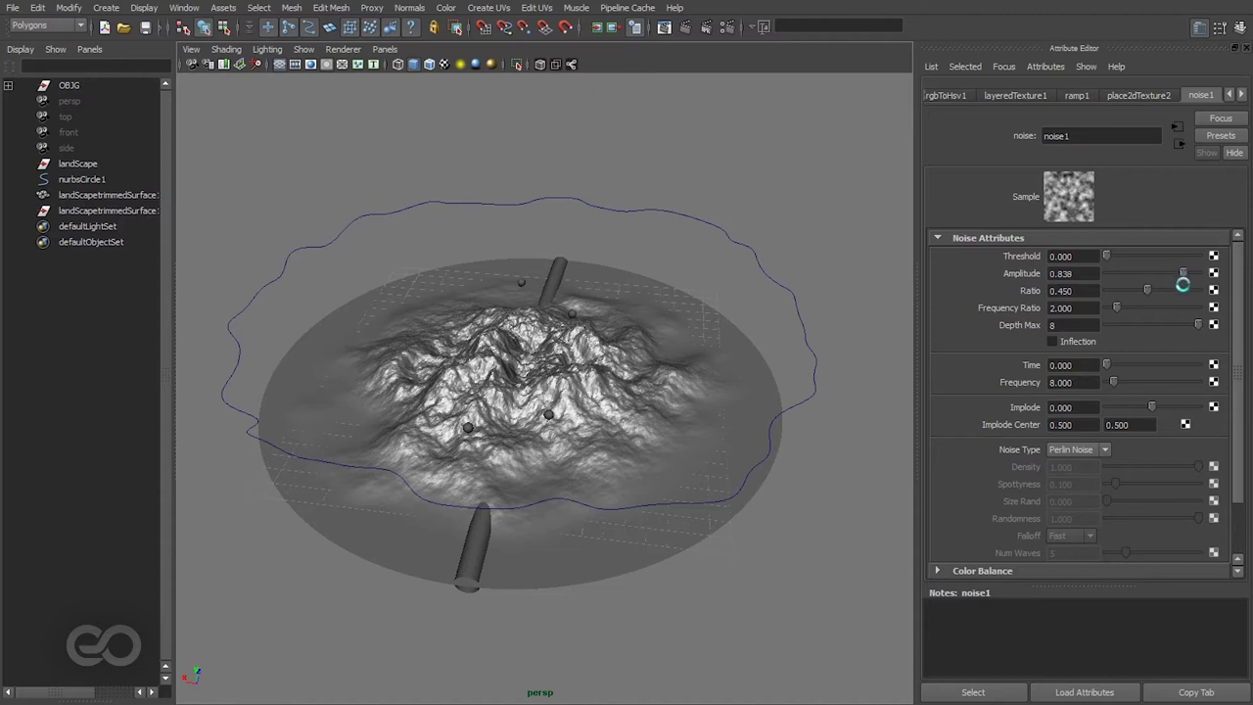
left_click_drag(724, 365, 551, 416, "alt")
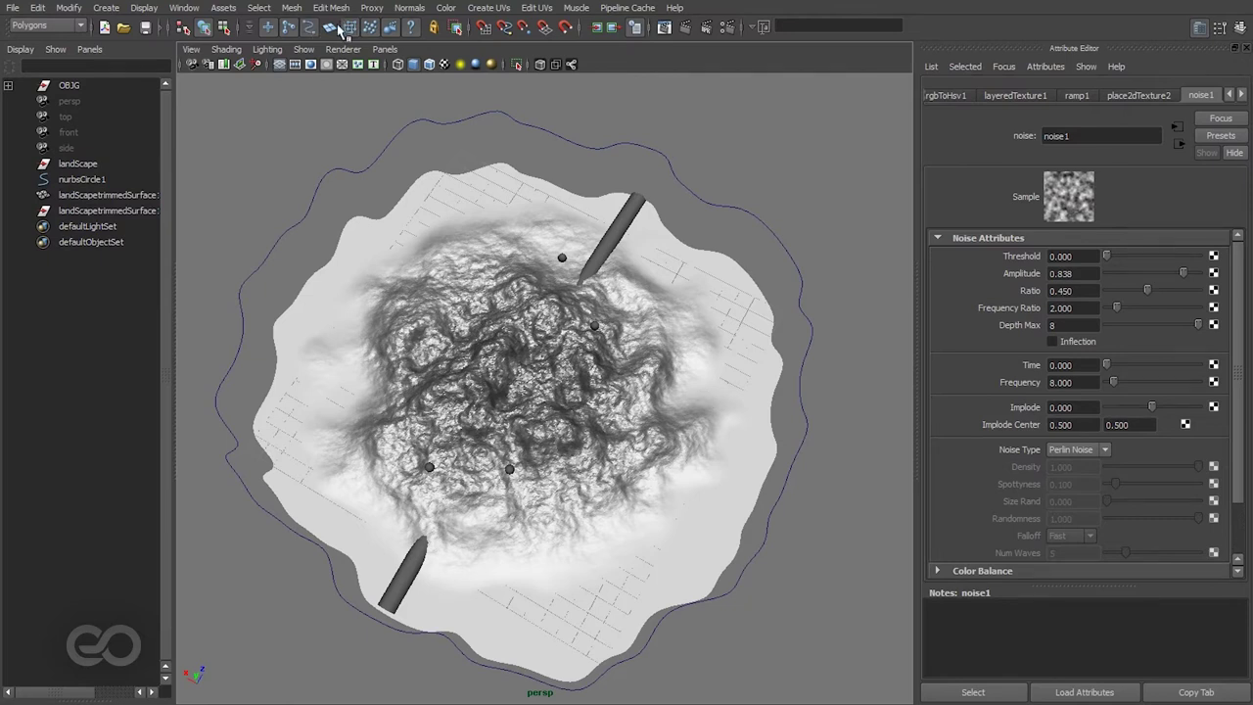
left_click(392, 218)
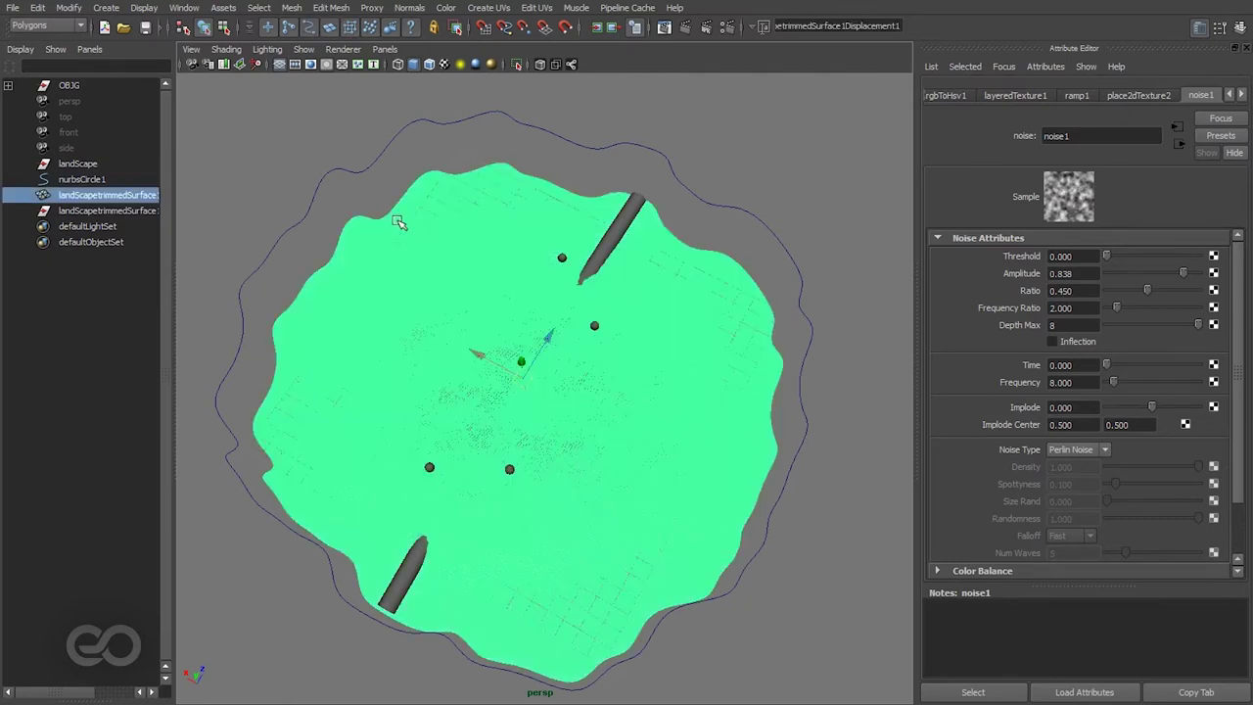
left_click(303, 162)
scroll(340, 477, "up", 4)
middle_click_drag(286, 520, 479, 469, "alt")
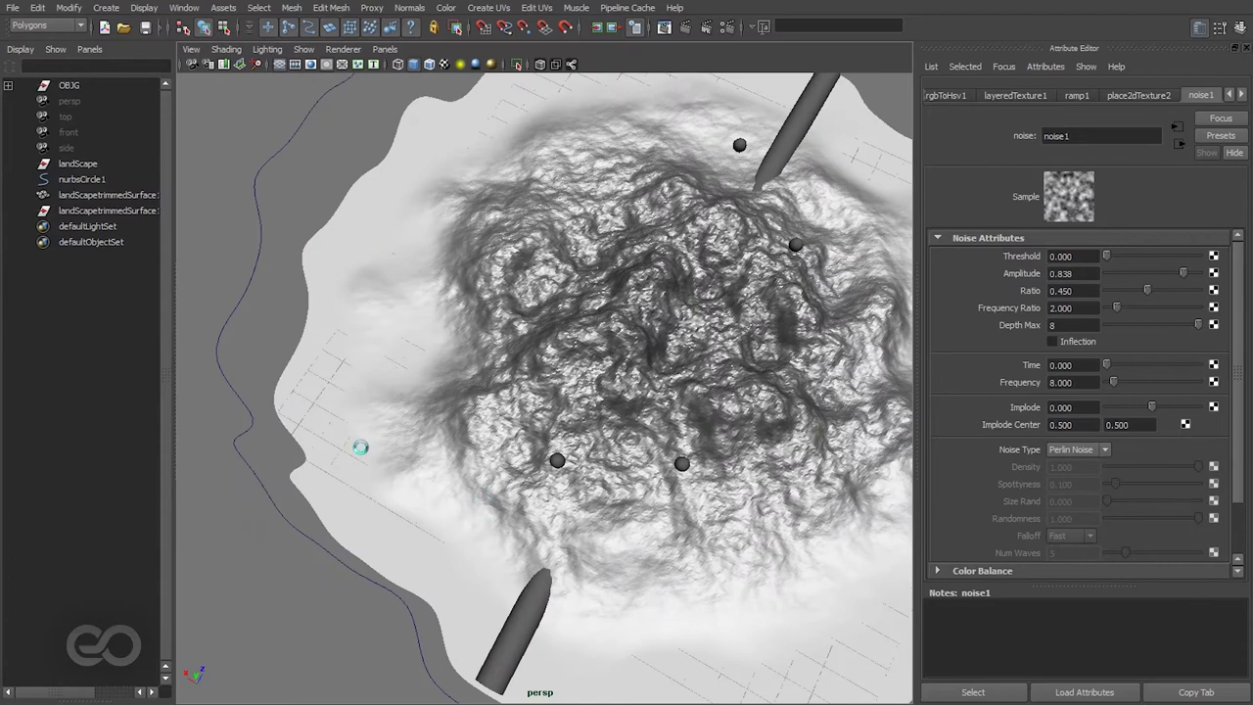
left_click_drag(636, 451, 636, 450, "alt")
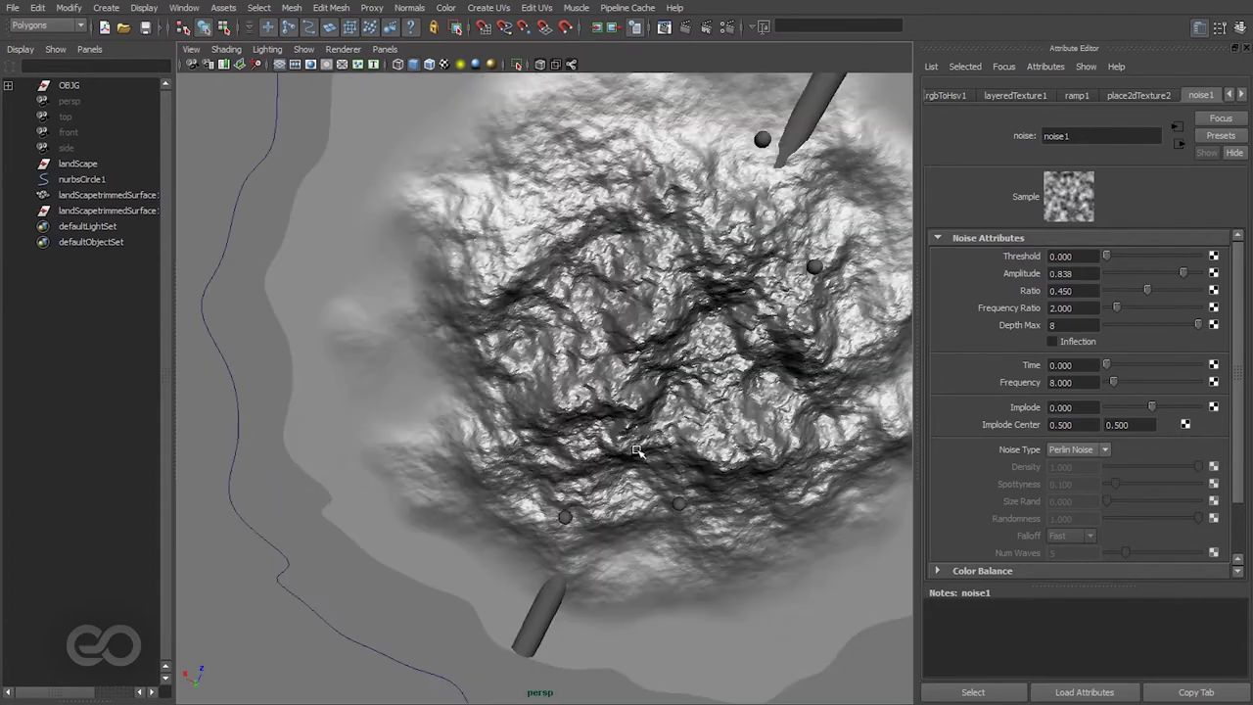
Step: Select the regenerated landscape mesh and unlock its normals again
left_click(578, 333)
left_click_drag(577, 333, 548, 191, "alt")
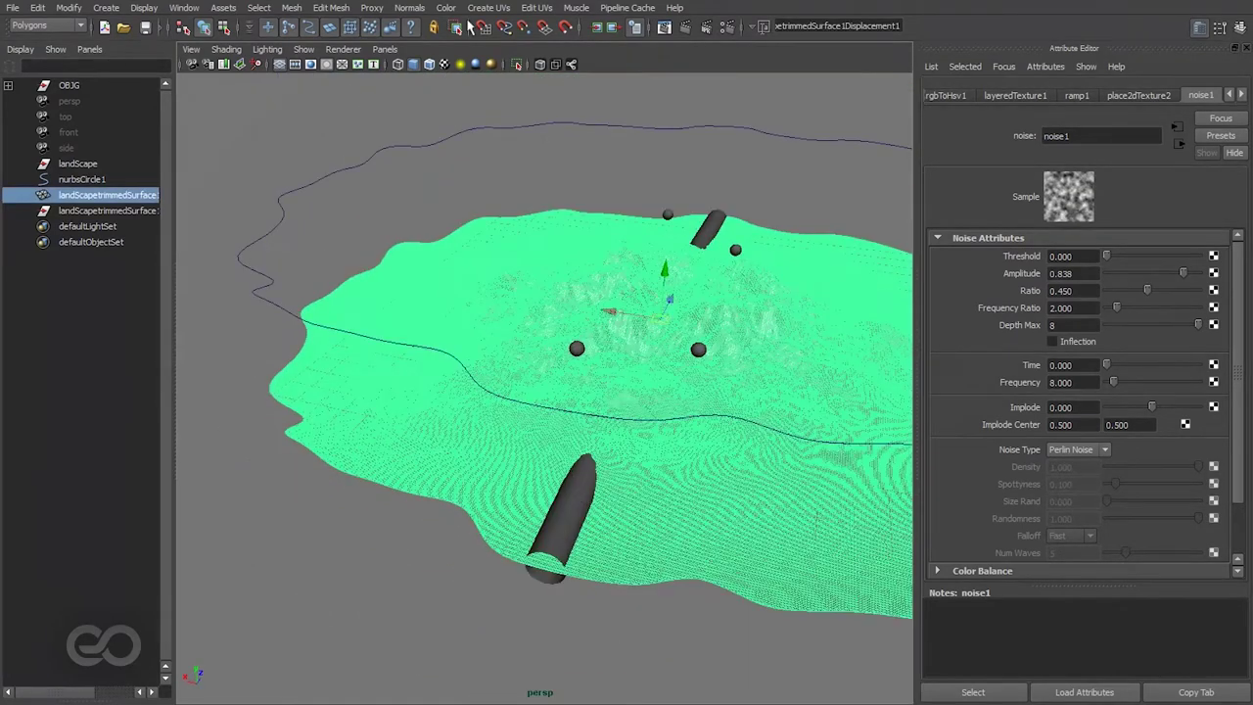
left_click(410, 9)
left_click(427, 79)
left_click(469, 201)
Step: Hide nurbsCircle1 and view the finished landscape from a low side angle
right_click_drag(470, 200, 434, 294, "alt")
left_click_drag(509, 186, 742, 189, "alt")
left_click(742, 253)
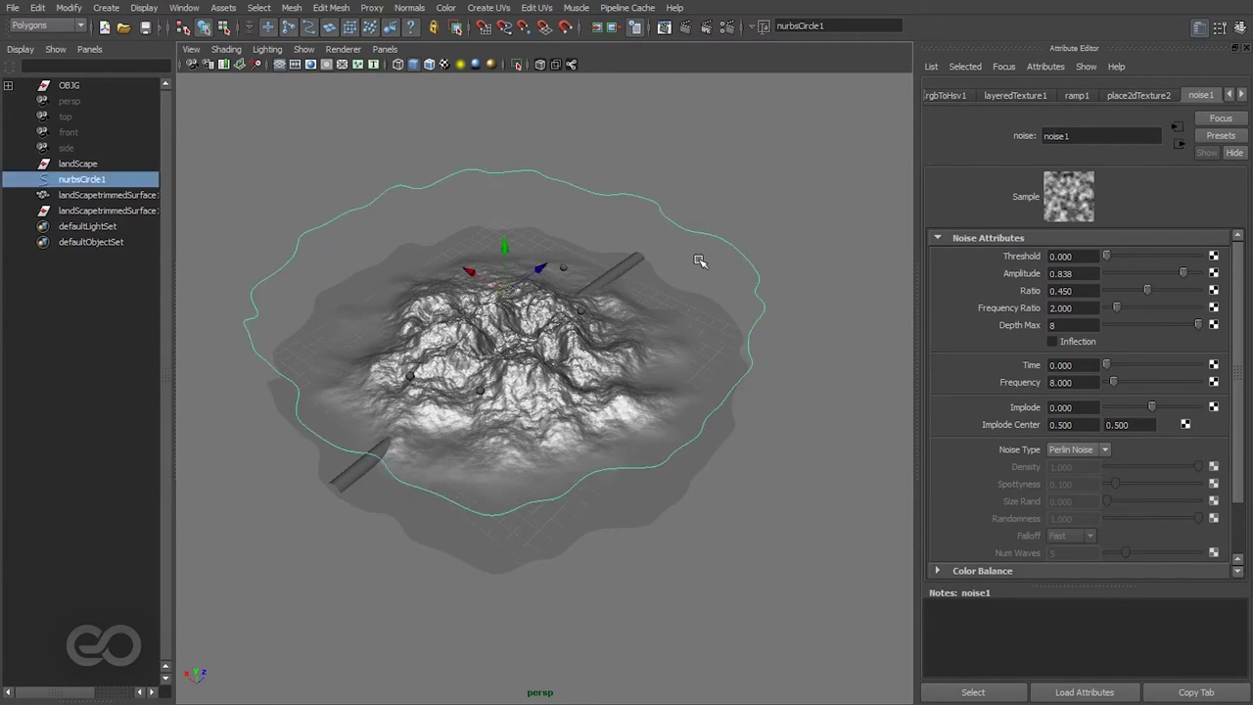
key("ctrl+h")
left_click_drag(641, 370, 537, 342, "alt")
right_click_drag(538, 341, 619, 376, "alt")
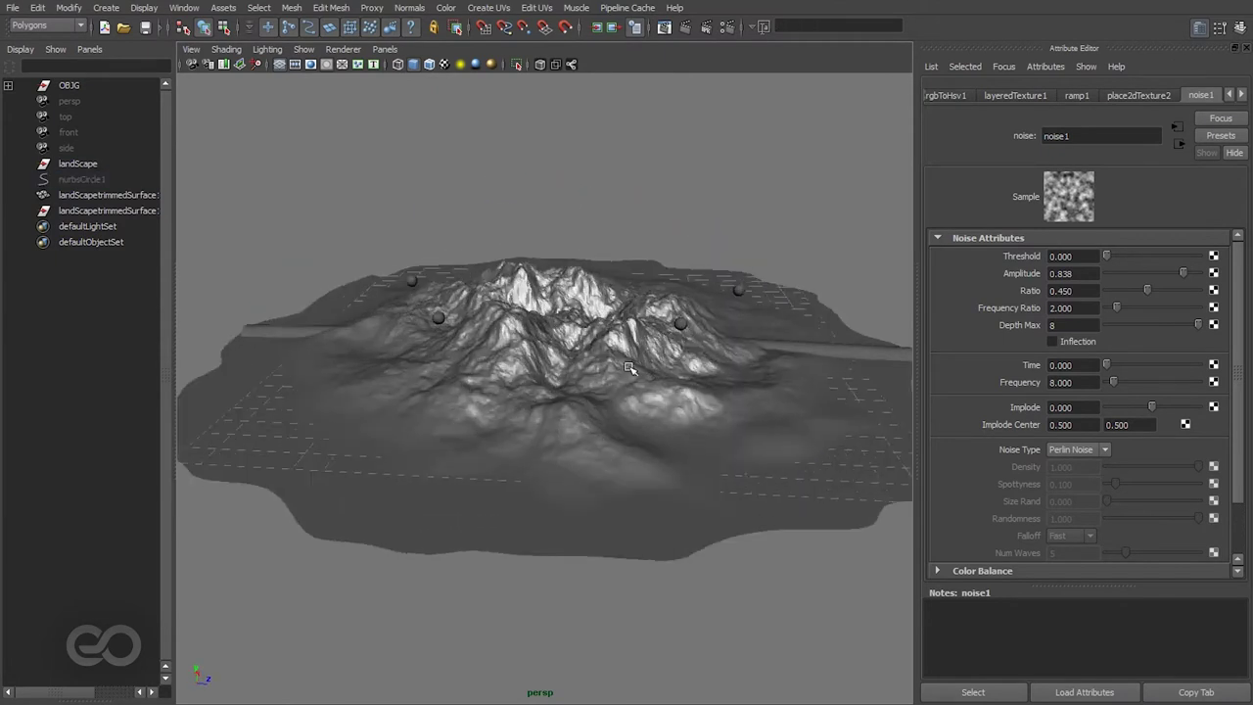
Step: Examine the landscape mesh up close and from above, checking where the spheres and the cylinder emerge from the terrain
left_click_drag(618, 376, 548, 386, "alt")
right_click_drag(549, 387, 630, 440, "alt")
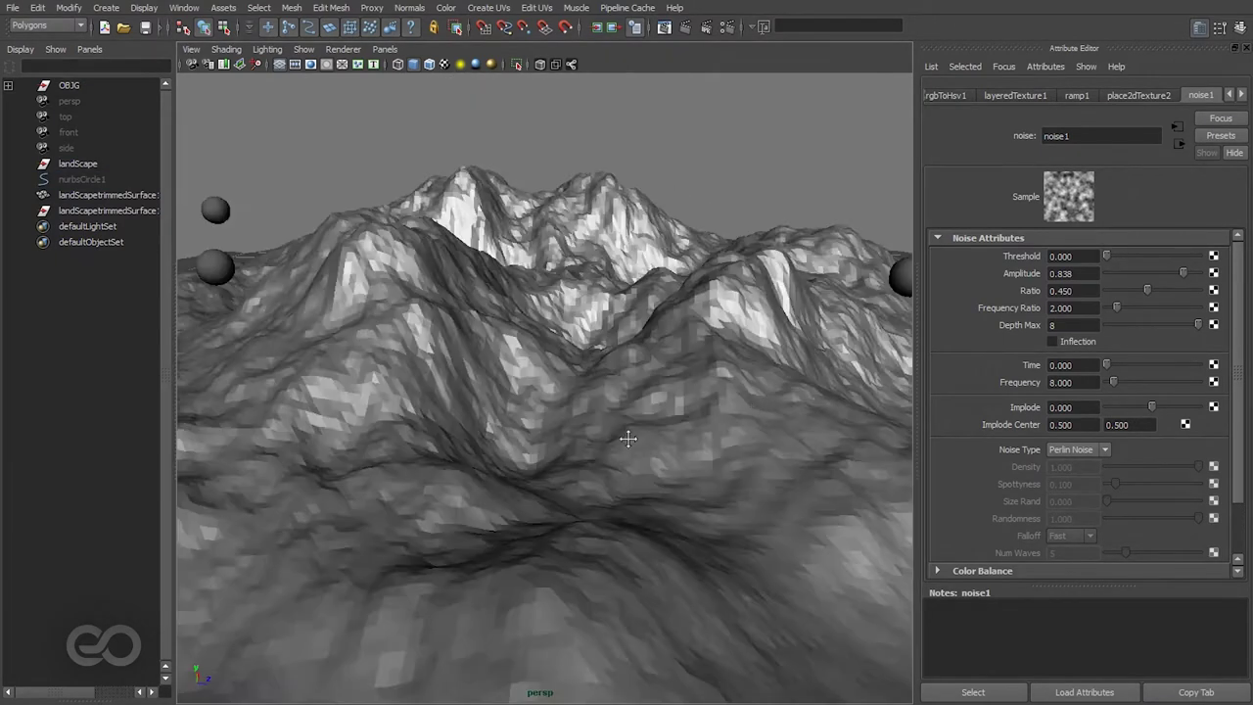
middle_click_drag(630, 440, 227, 489, "alt")
left_click(321, 380)
left_click_drag(364, 461, 466, 468, "alt")
left_click(546, 442)
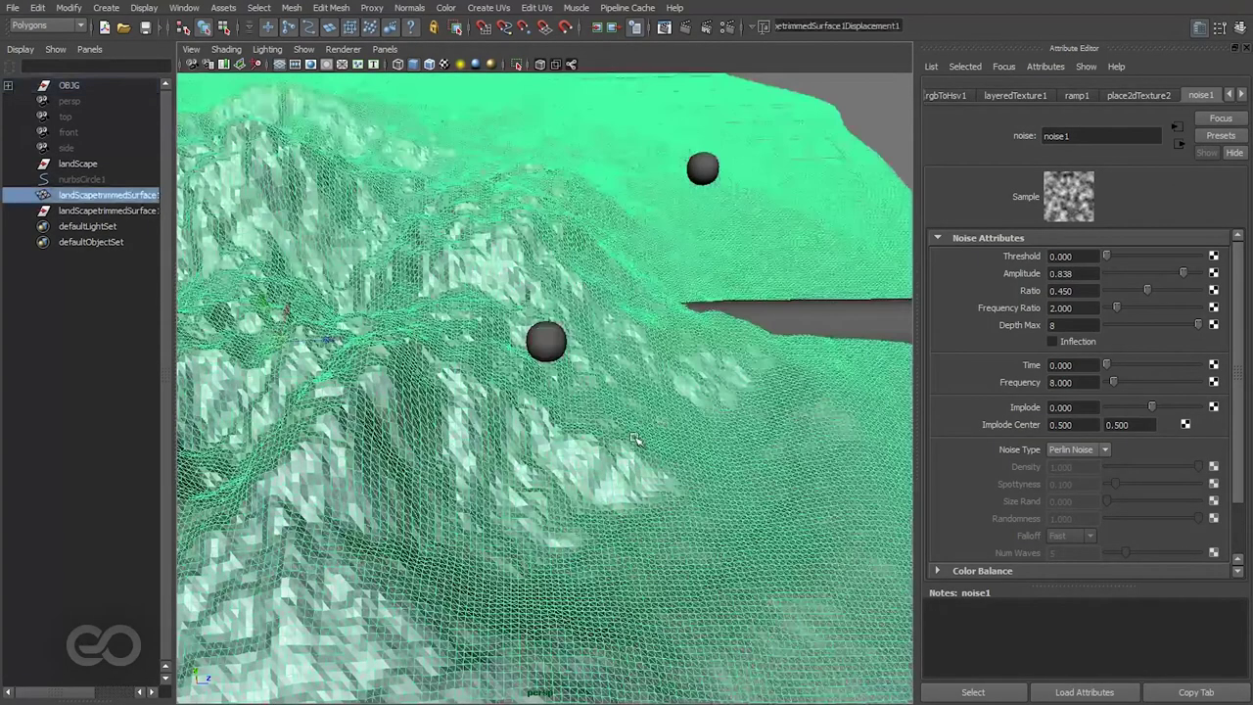
left_click_drag(546, 442, 405, 382, "alt")
left_click_drag(525, 388, 626, 414, "alt")
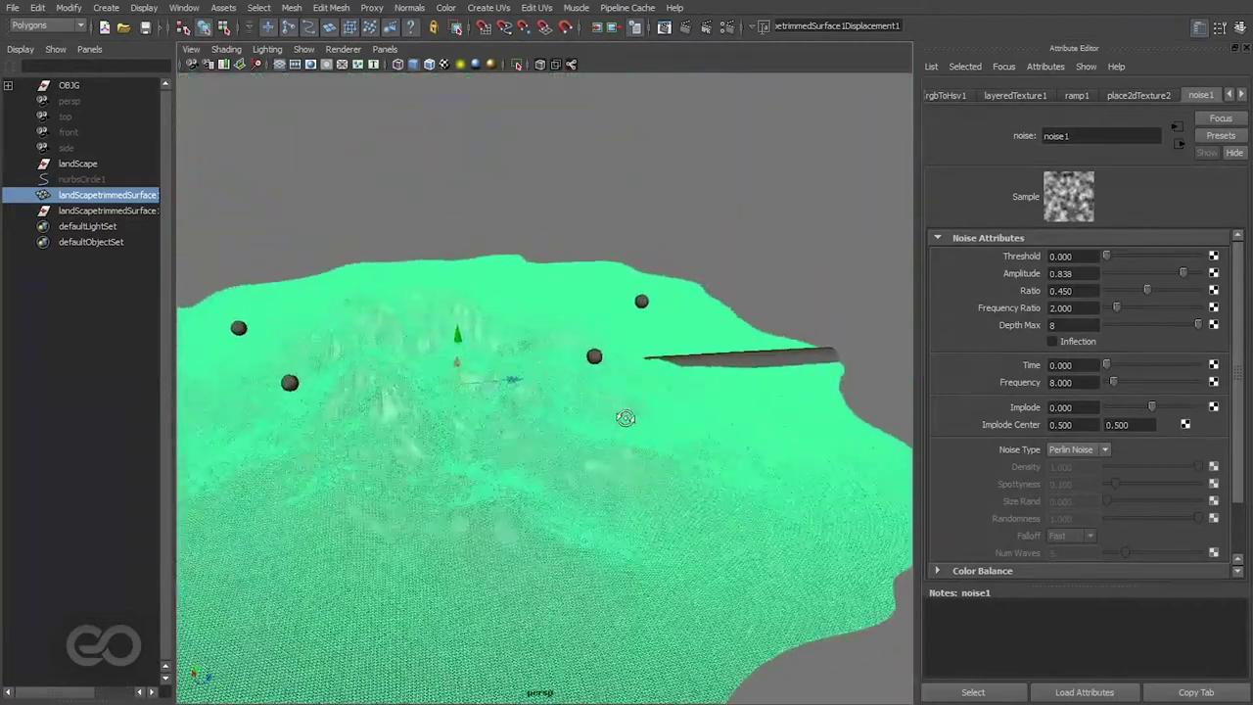
right_click_drag(627, 414, 512, 412, "alt")
middle_click_drag(512, 411, 587, 402, "alt")
left_click_drag(519, 396, 512, 440, "alt")
left_click(683, 217)
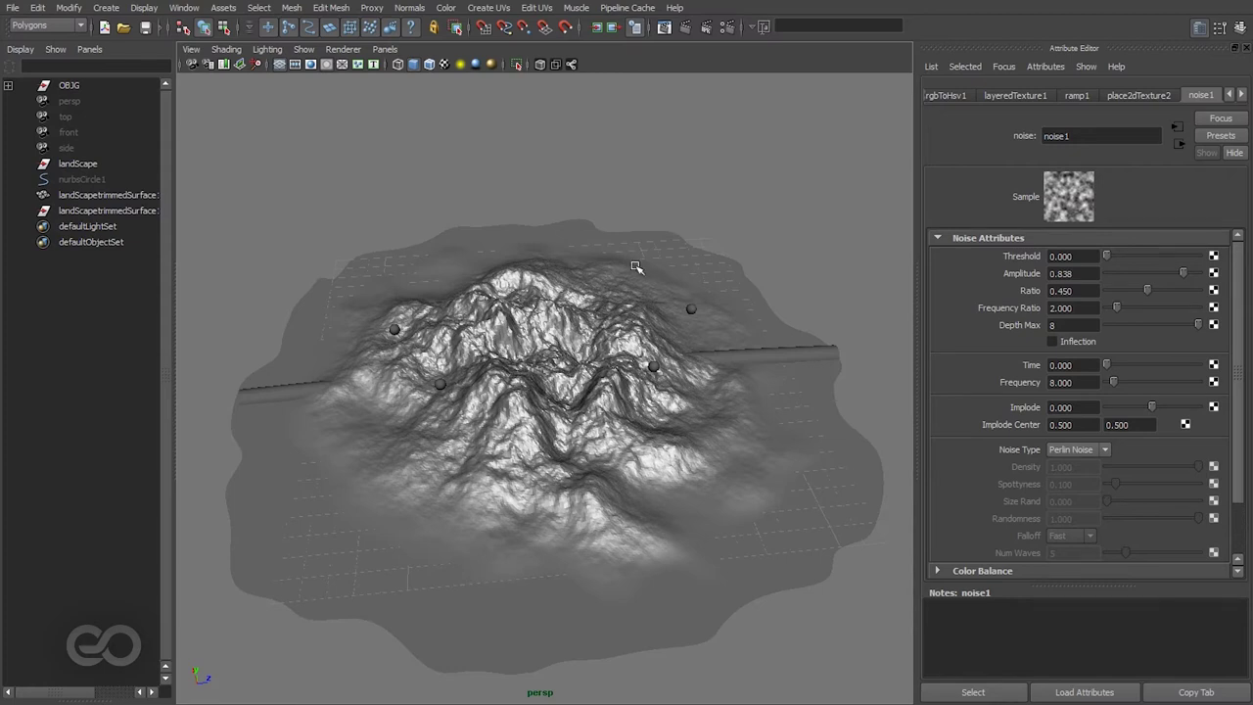
left_click_drag(636, 267, 570, 456, "alt")
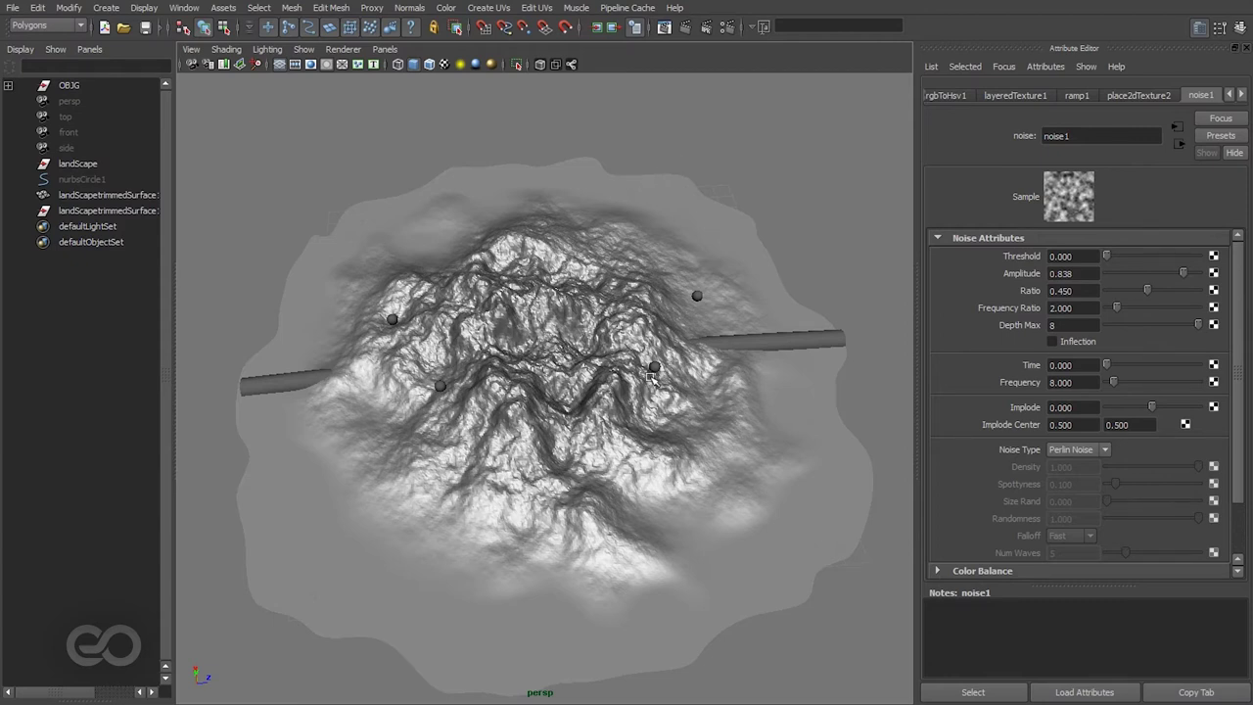
left_click_drag(619, 308, 524, 416, "alt")
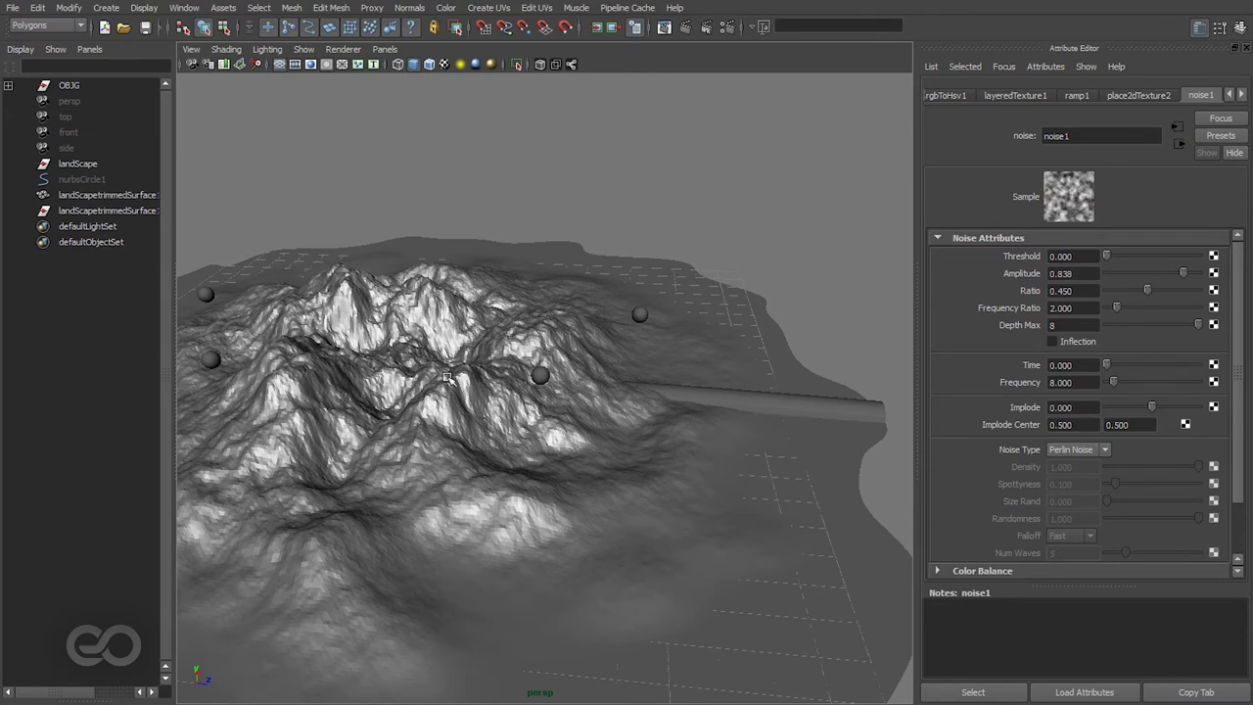
Step: Display the tool box and place a Soft Modification on the mountain ridge beside the nearest sphere
key("space")
left_click_drag(793, 379, 840, 399)
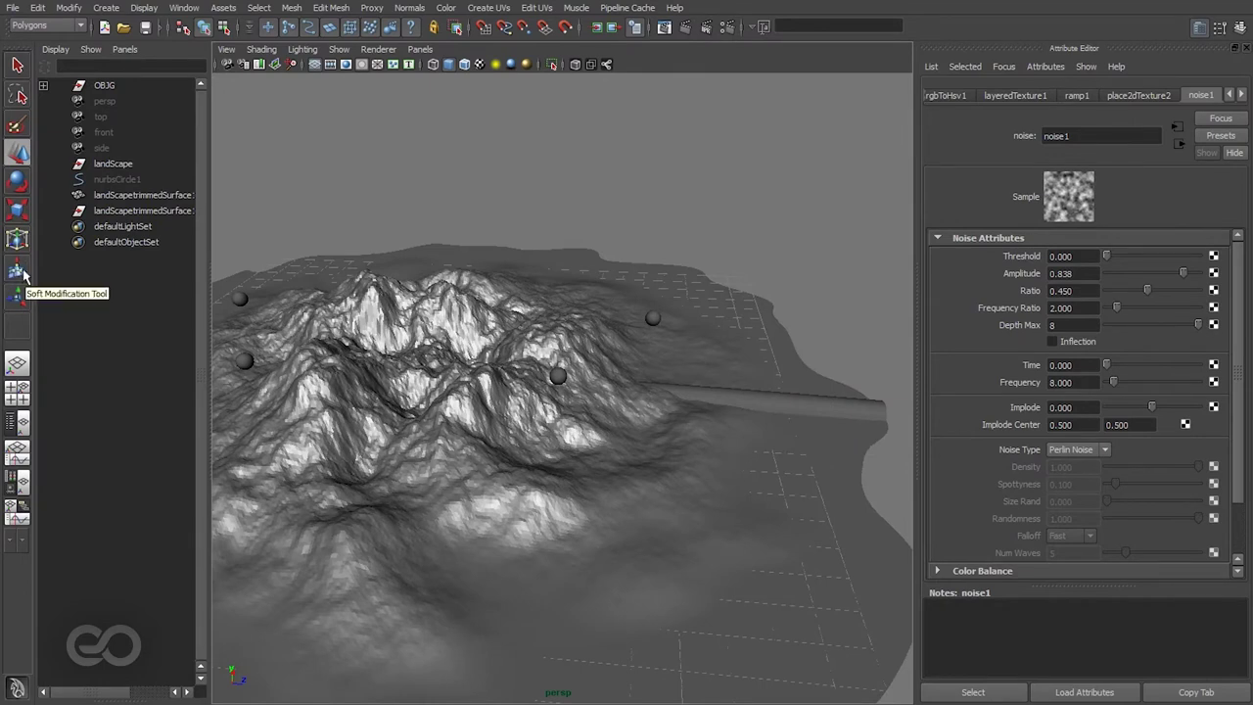
left_click(23, 274)
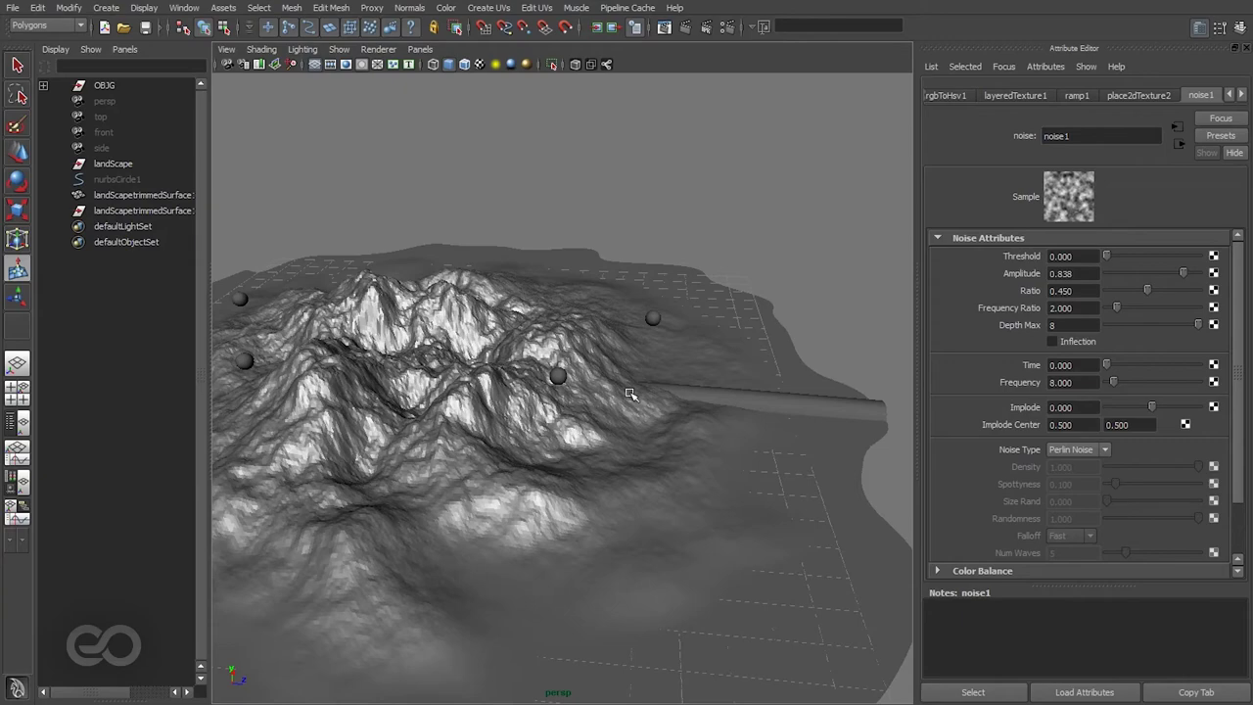
mouse_move(629, 393)
left_mouse_down("alt")
mouse_move(480, 400)
mouse_move(465, 423)
mouse_move(596, 481)
mouse_move(624, 382)
left_mouse_up("alt")
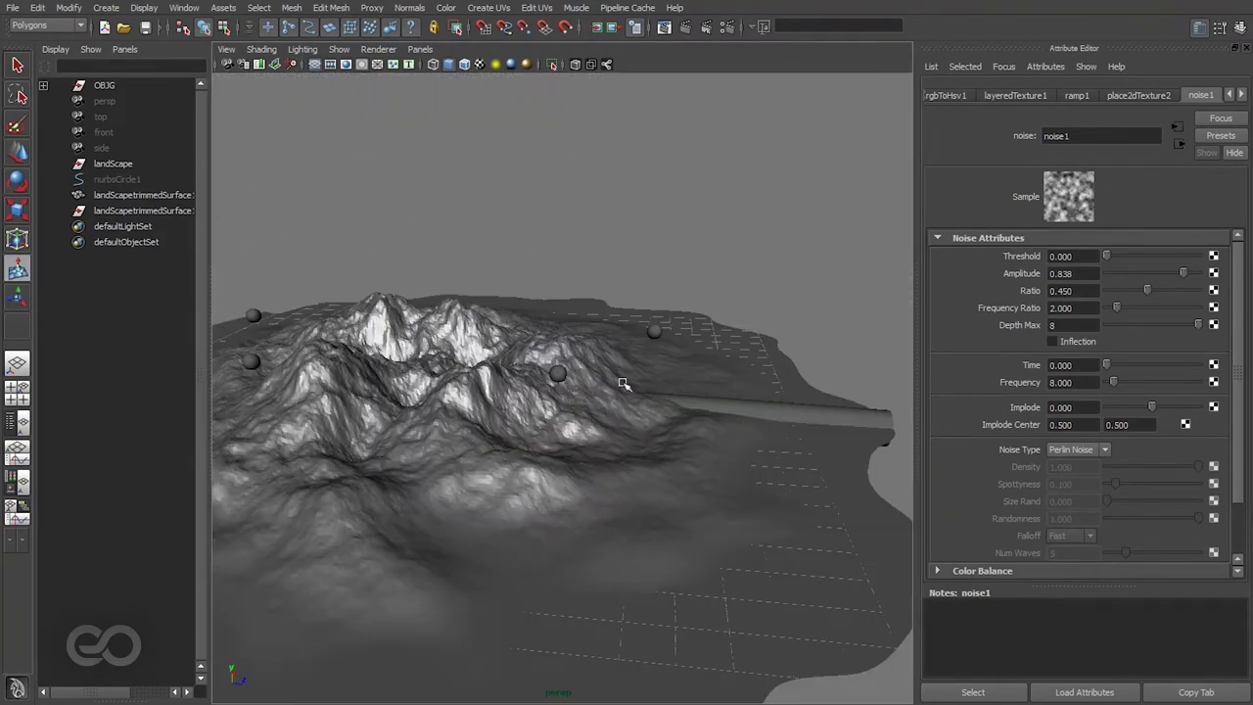
right_click_drag(555, 389, 709, 437, "alt")
left_click(511, 381)
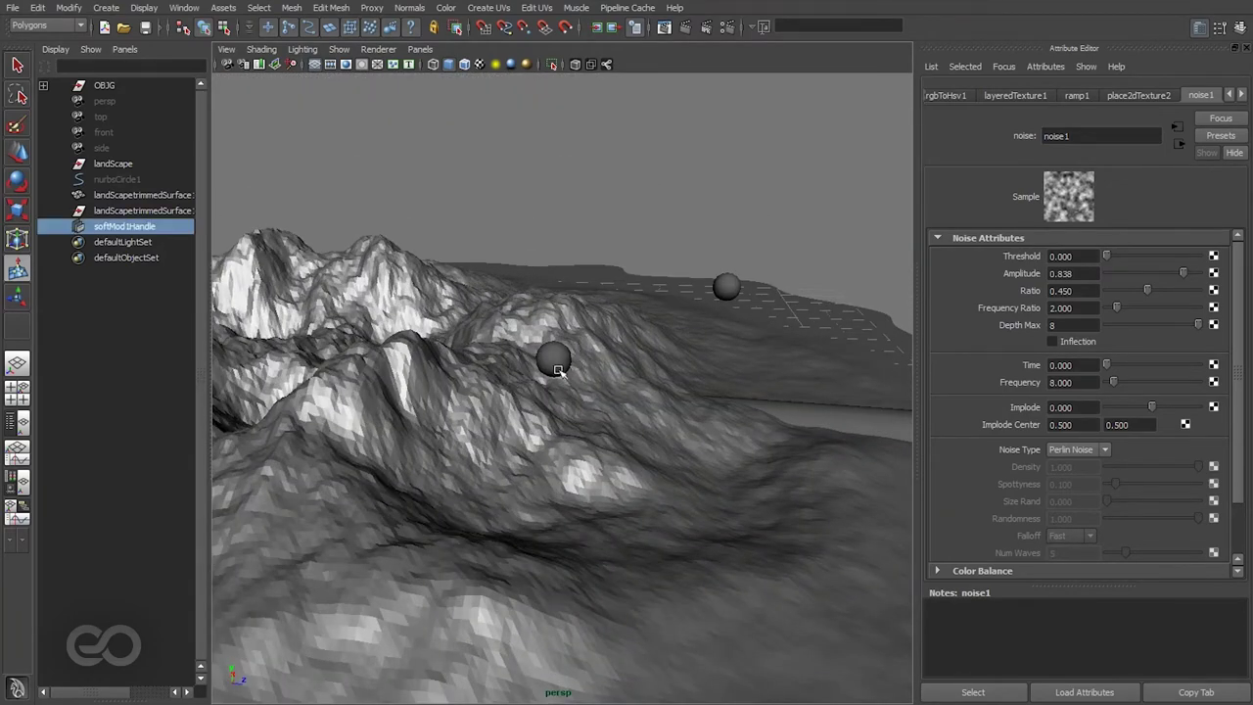
mouse_move(481, 413)
left_mouse_down("alt")
mouse_move(520, 481)
mouse_move(488, 431)
mouse_move(487, 398)
left_mouse_up("alt")
right_click_drag(579, 428, 613, 419, "alt")
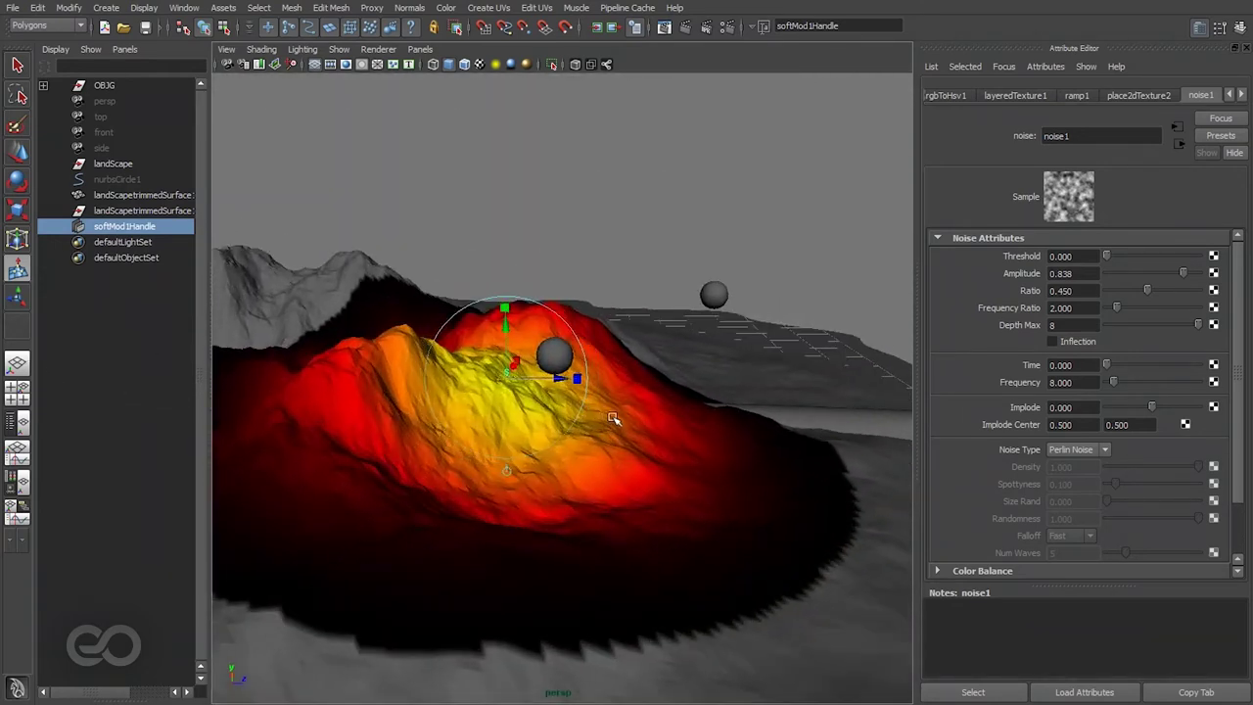
Step: Move the softMod1 handle to raise the ridge over the sphere, checking the coverage from above and from the side
mouse_move(523, 403)
left_mouse_down("alt")
mouse_move(521, 366)
mouse_move(553, 342)
left_mouse_up("alt")
left_click_drag(582, 404, 429, 464, "alt")
right_click_drag(568, 481, 422, 411, "alt")
left_click_drag(422, 411, 501, 228, "alt")
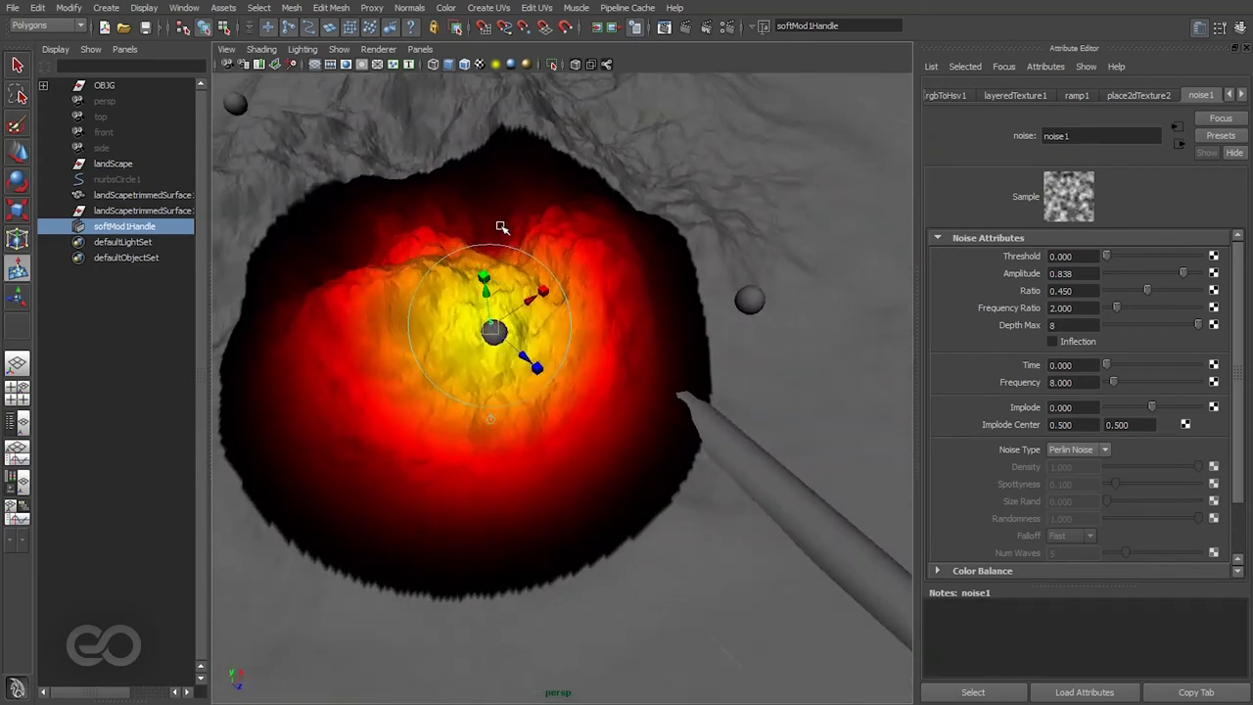
mouse_move(497, 336)
left_mouse_down("alt")
mouse_move(568, 280)
mouse_move(574, 291)
mouse_move(496, 331)
left_mouse_up("alt")
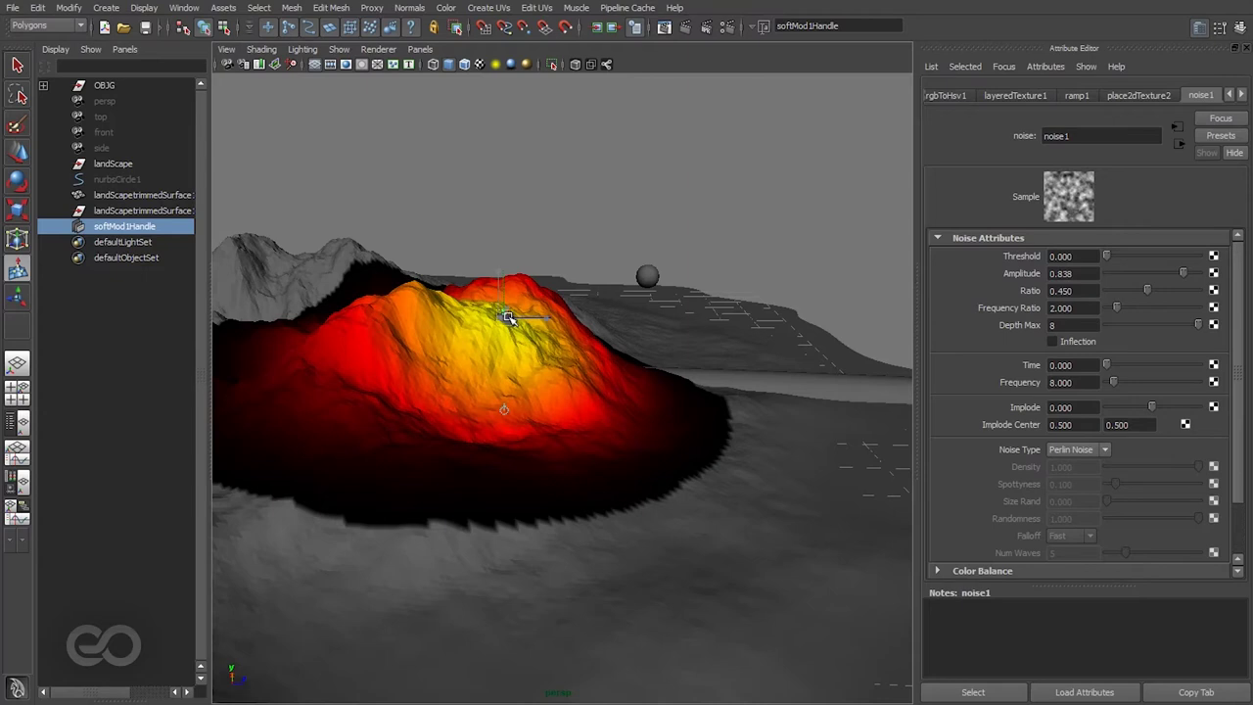
left_click_drag(502, 320, 492, 398, "alt")
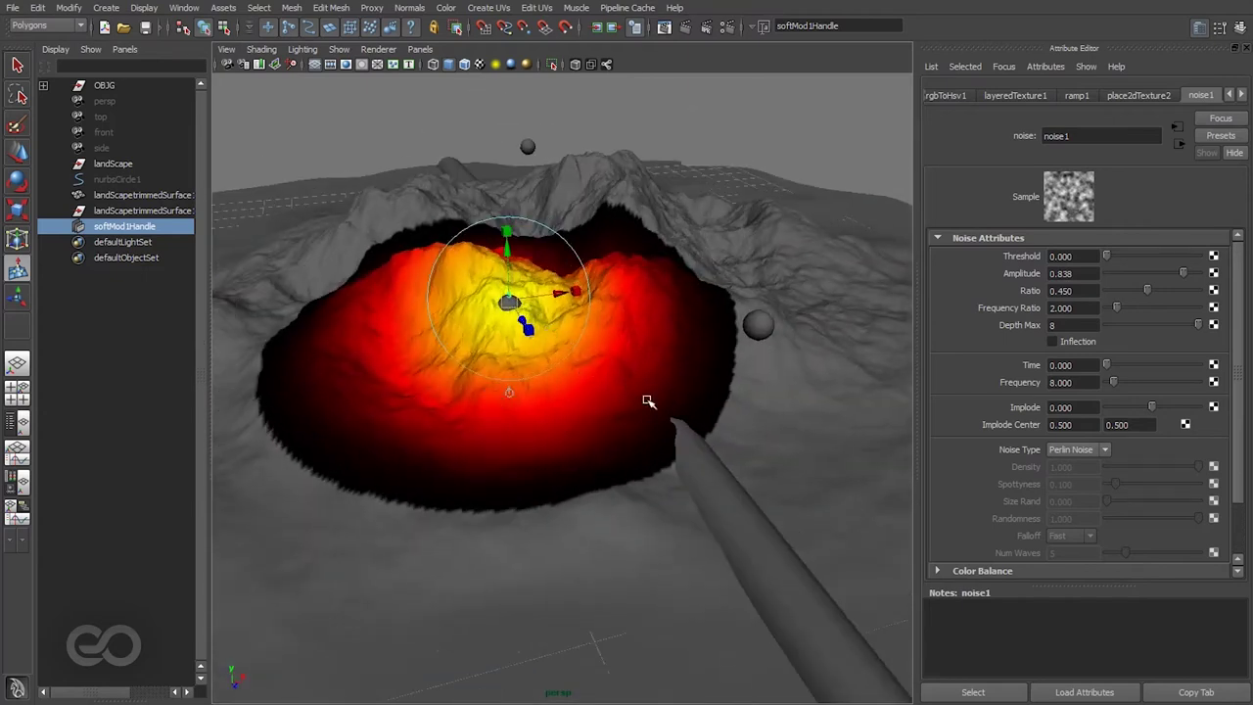
left_click_drag(648, 401, 505, 431, "alt")
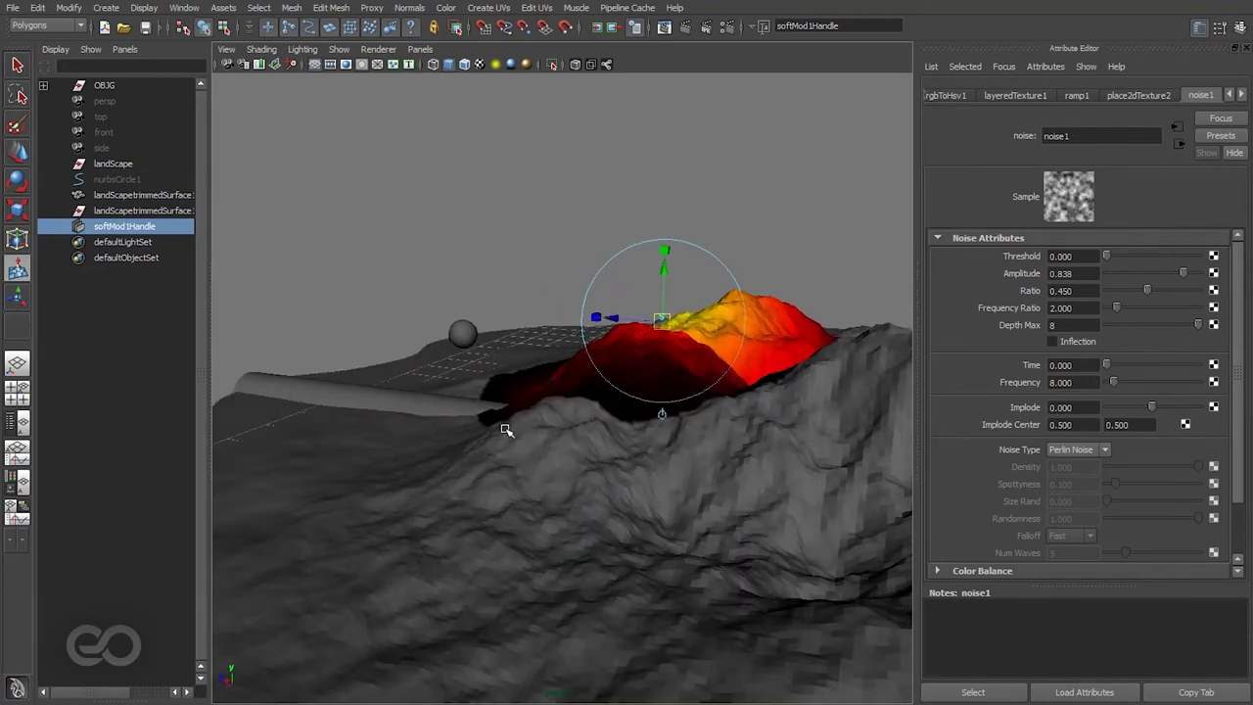
Step: Place a second Soft Modification on the neighbouring slope and move its handle towards the uncovered sphere
left_click(513, 419)
left_click_drag(440, 455, 521, 440, "alt")
left_click_drag(666, 395, 613, 366)
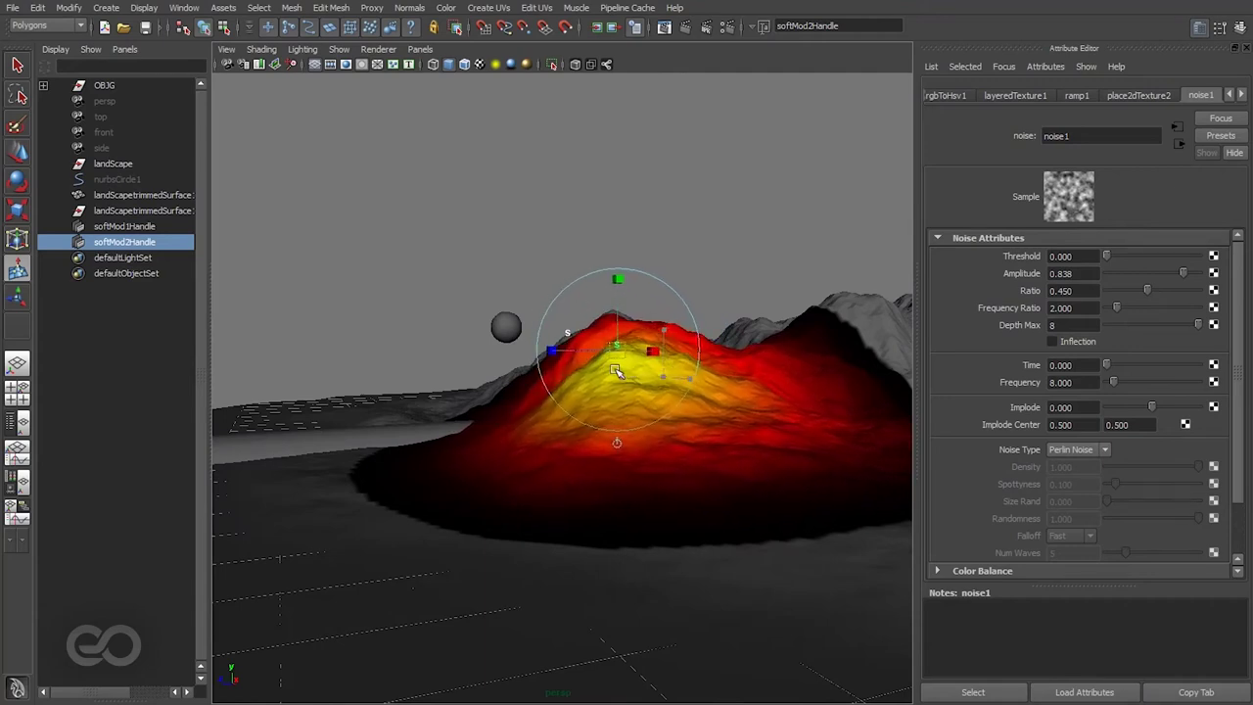
left_click_drag(492, 442, 587, 392, "alt")
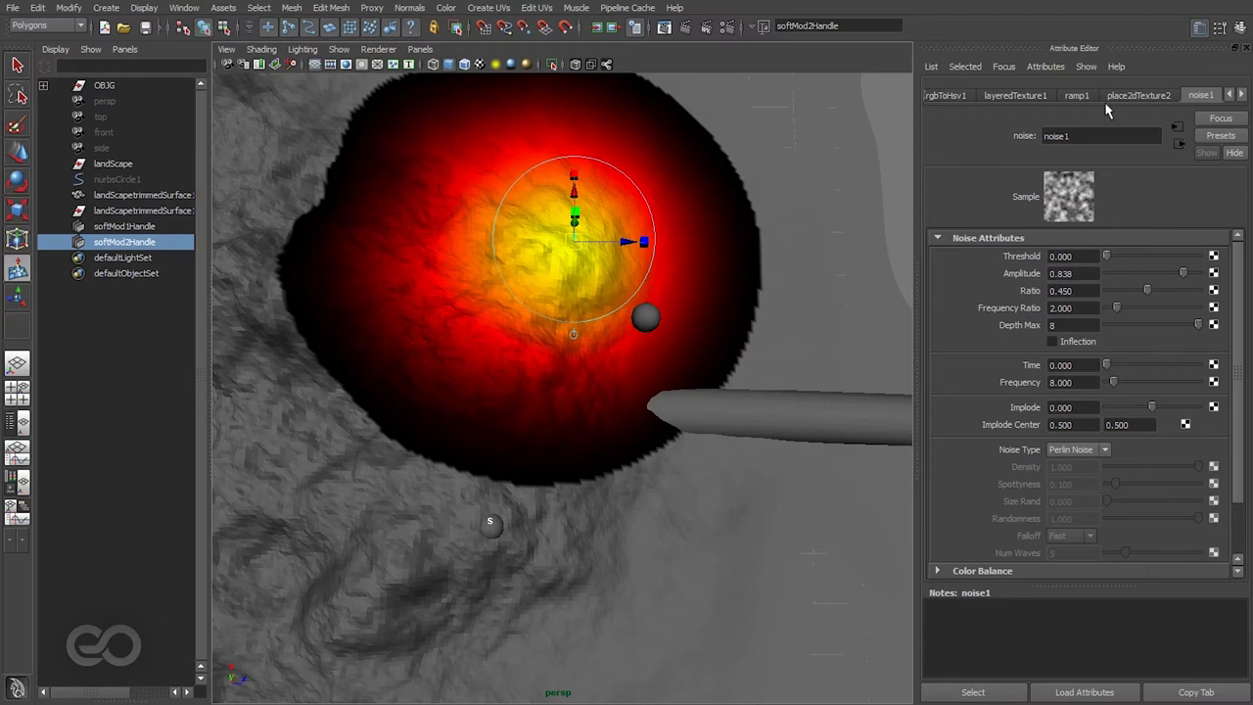
Step: Set the ramp1 Noise to 0.089 and check the landscape around the uncovered sphere
left_click(1077, 95)
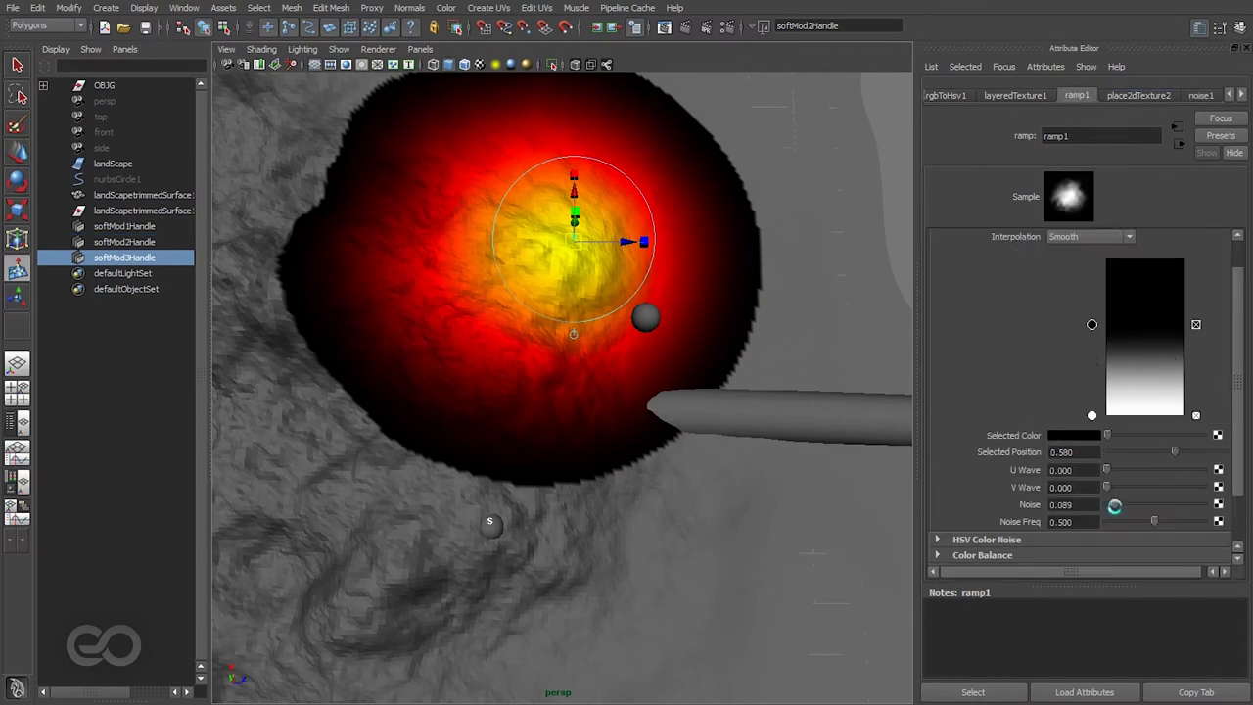
left_click_drag(1113, 504, 1116, 505)
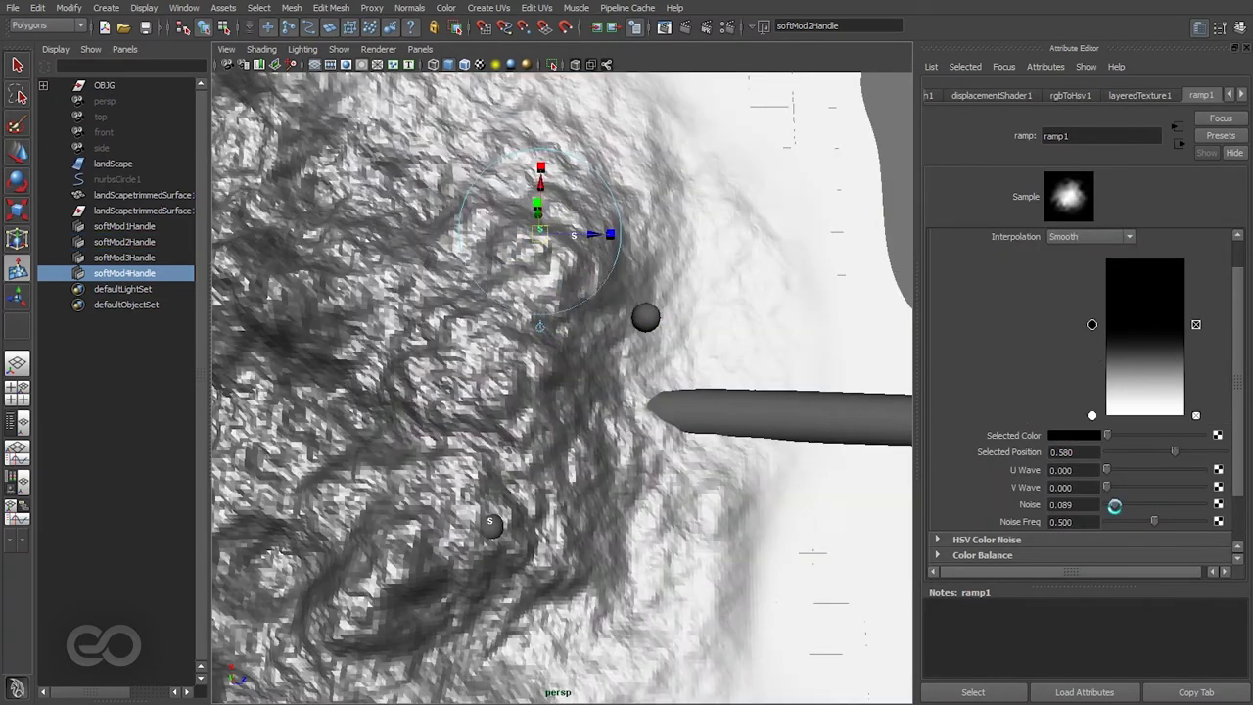
left_click_drag(565, 419, 562, 363, "alt")
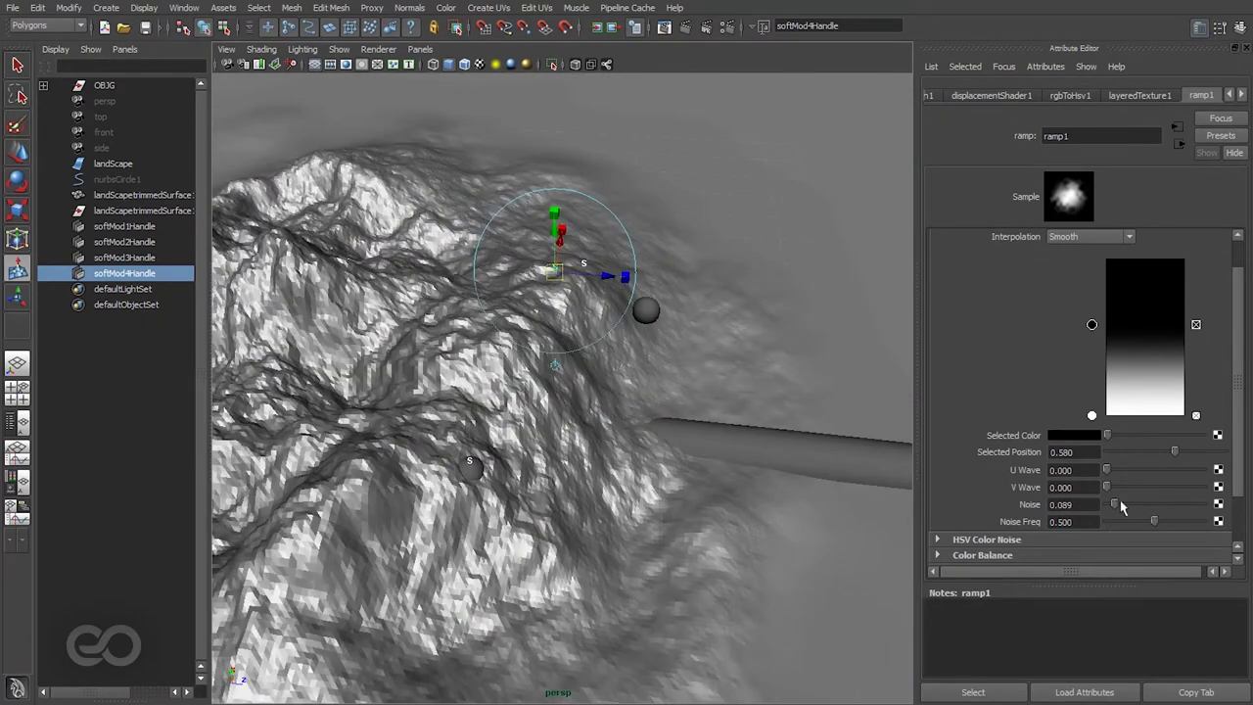
right_click_drag(605, 452, 767, 424, "alt")
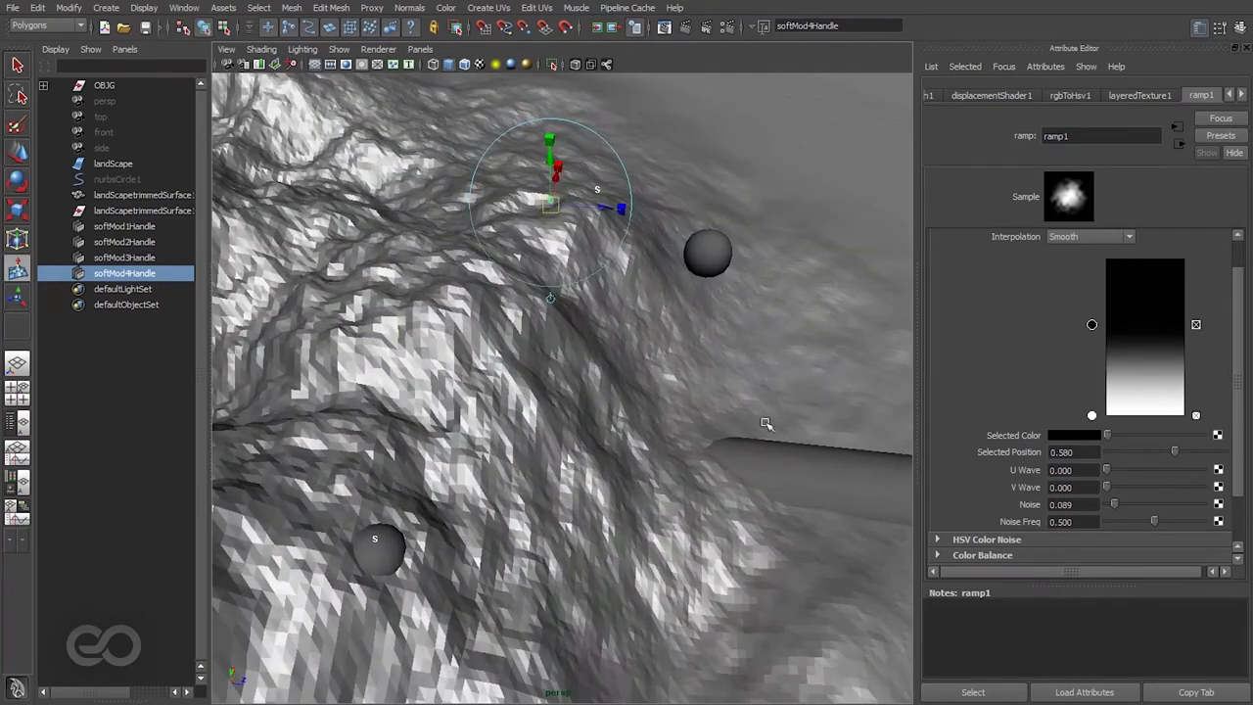
Step: Place another Soft Modification on the slope next to the uncovered sphere and move its handle onto the sphere
left_click(602, 315)
left_click_drag(602, 314, 323, 415, "alt")
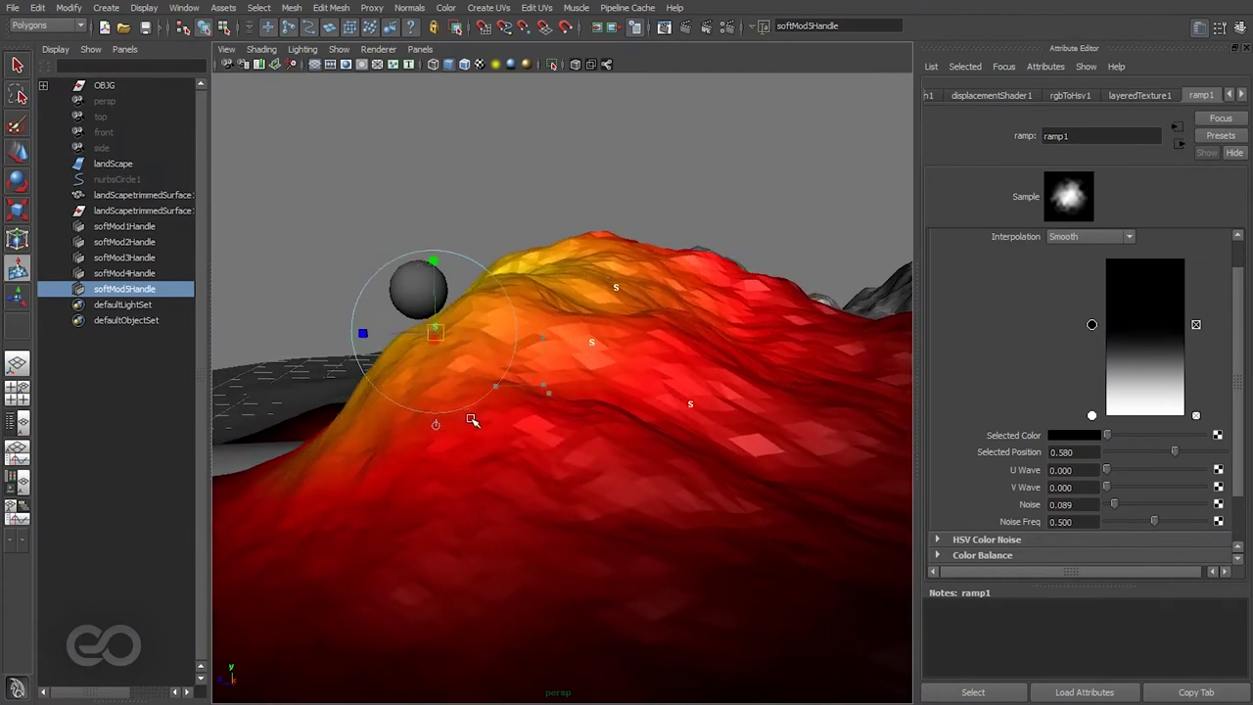
left_click_drag(466, 429, 723, 242, "alt")
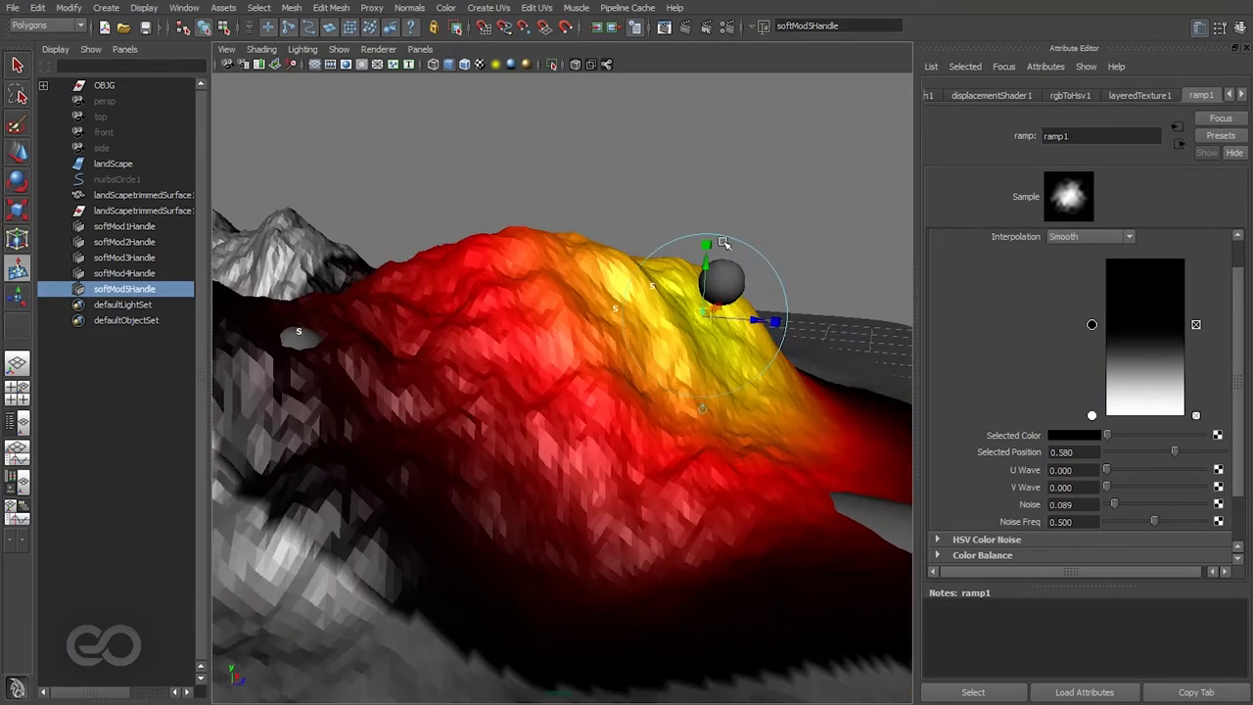
left_click_drag(780, 386, 572, 444, "alt")
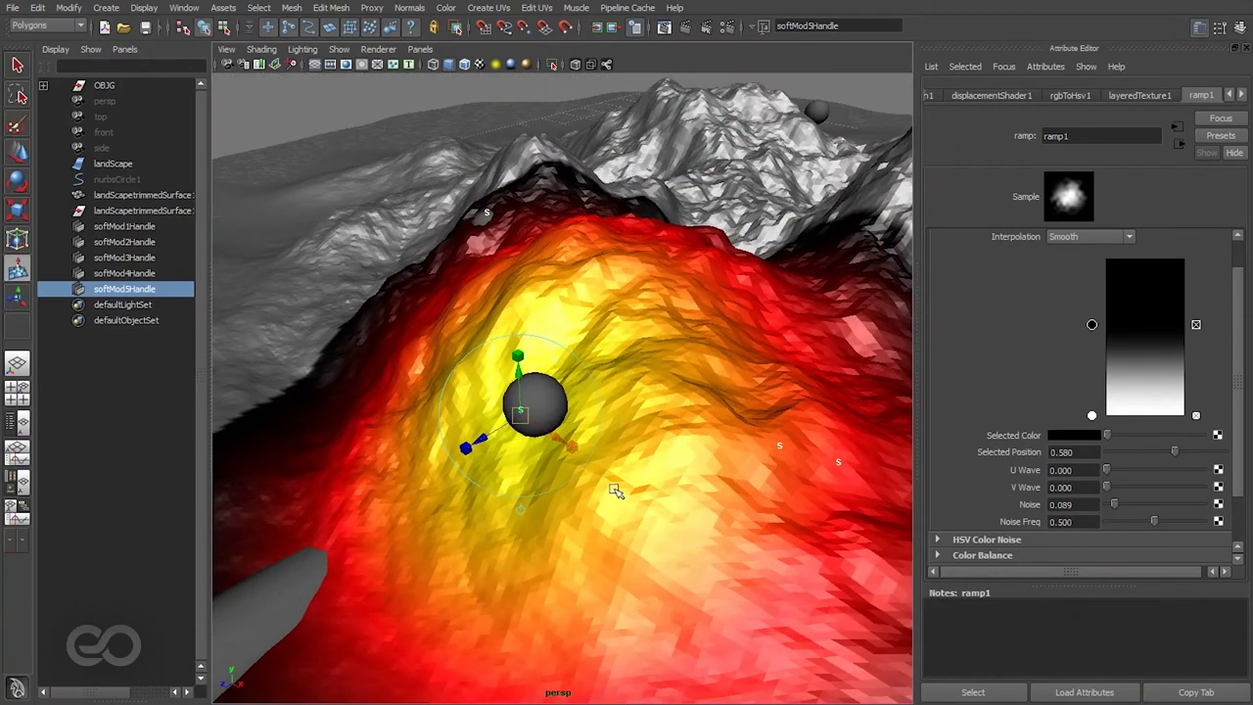
left_click_drag(614, 490, 653, 367, "alt")
Step: Rotate and move the softMod5 handle to build up the hill over the sphere near the cylinder's end
key("e")
left_click_drag(609, 415, 736, 417, "alt")
key("w")
right_click_drag(736, 417, 626, 382, "alt")
left_click_drag(627, 382, 825, 265, "alt")
left_click_drag(702, 404, 594, 387, "alt")
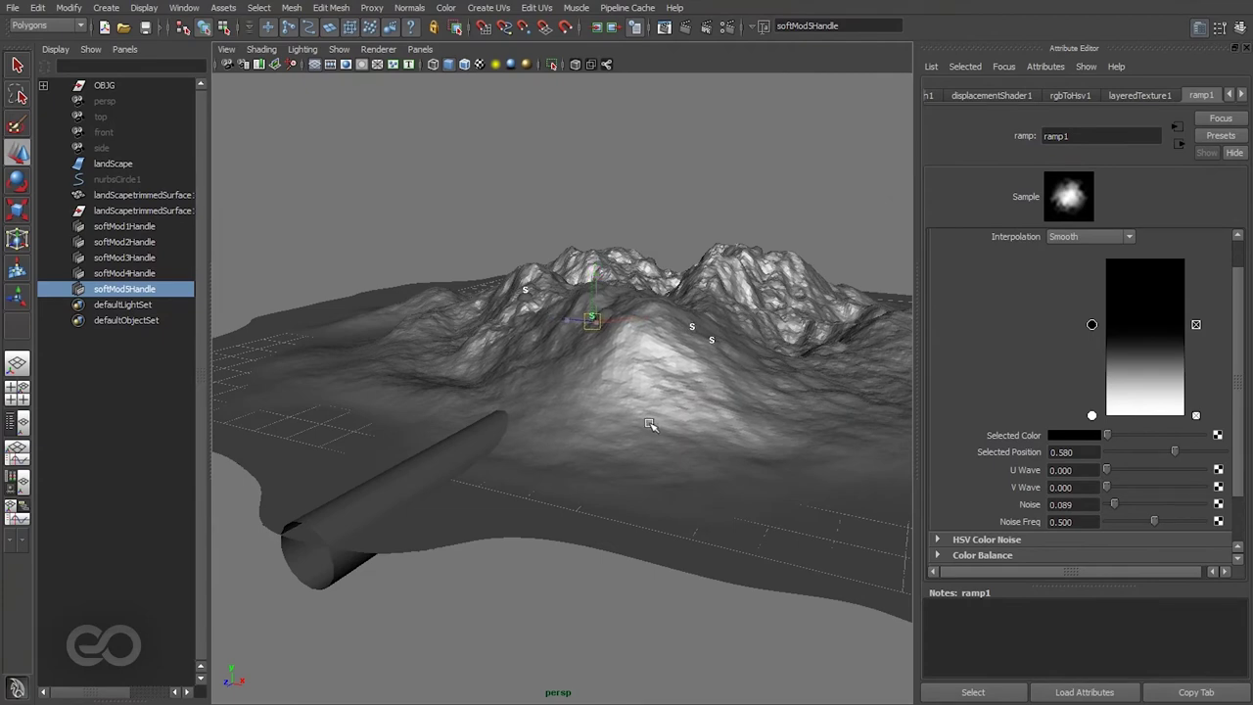
Step: Select the landscape mesh and place a Soft Modification on the opposite ridge beside the two remaining spheres
left_click_drag(648, 423, 685, 403, "alt")
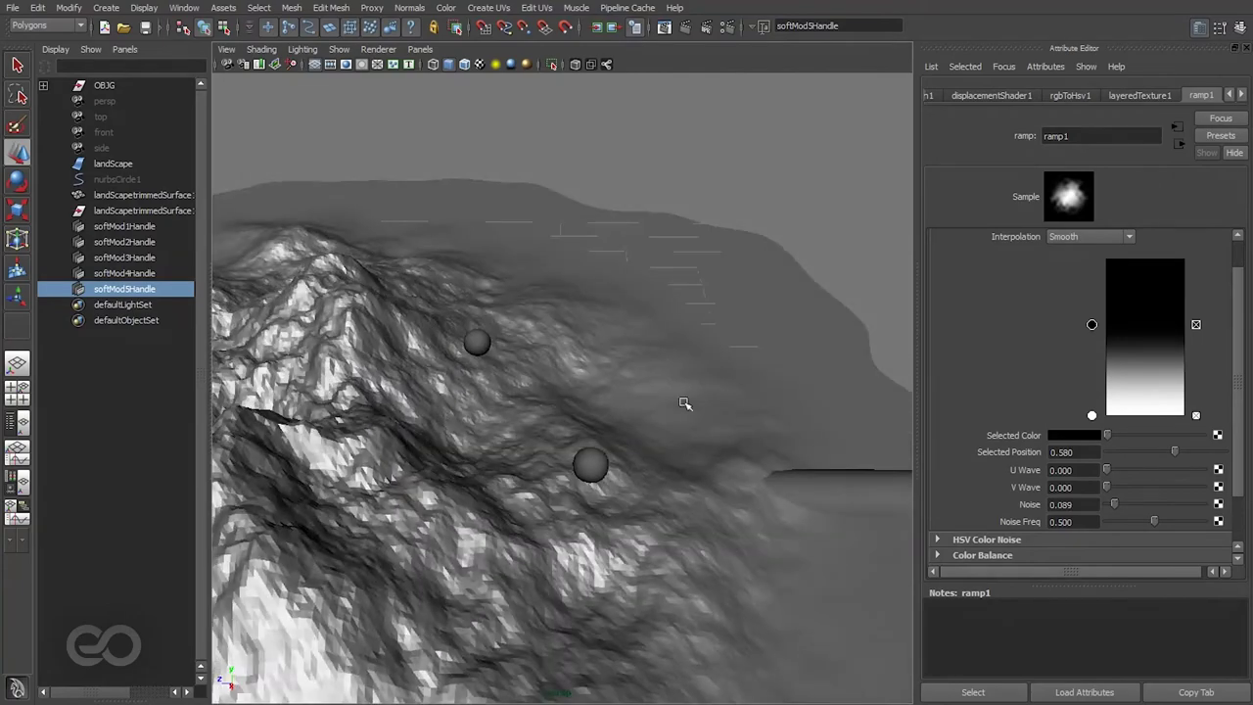
left_click(554, 545)
key("f")
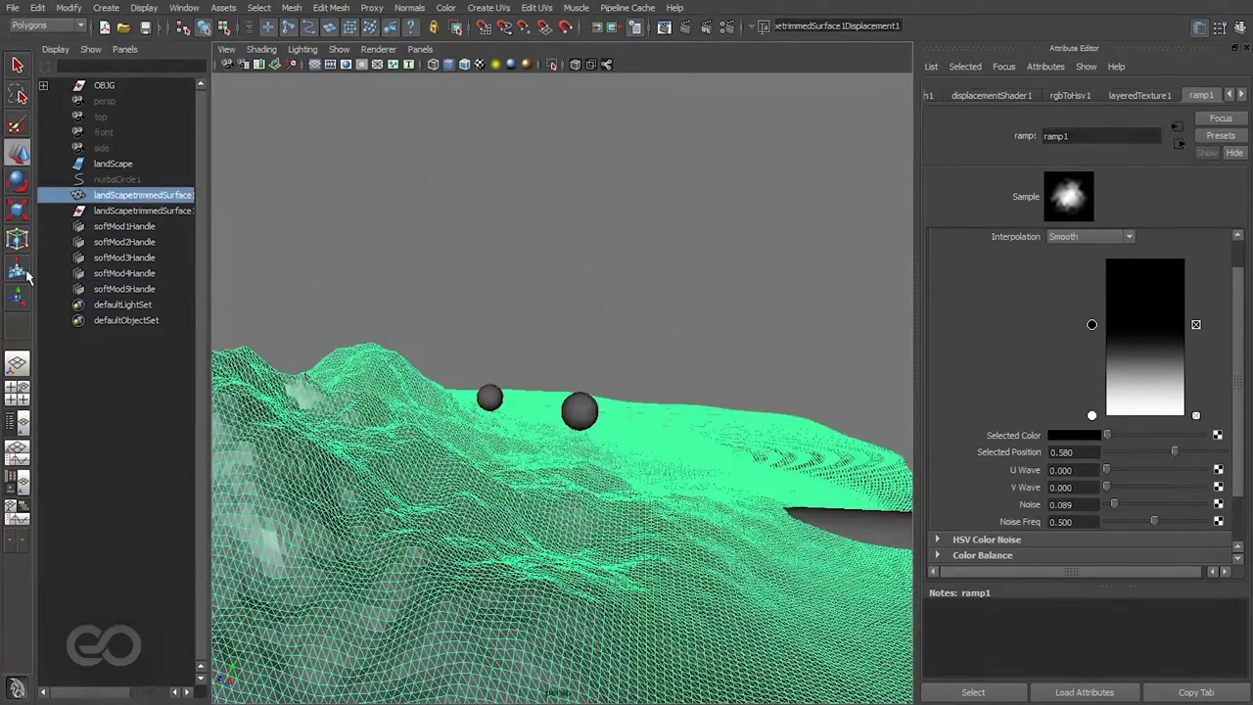
left_click(529, 235)
left_click_drag(529, 244, 527, 478, "alt")
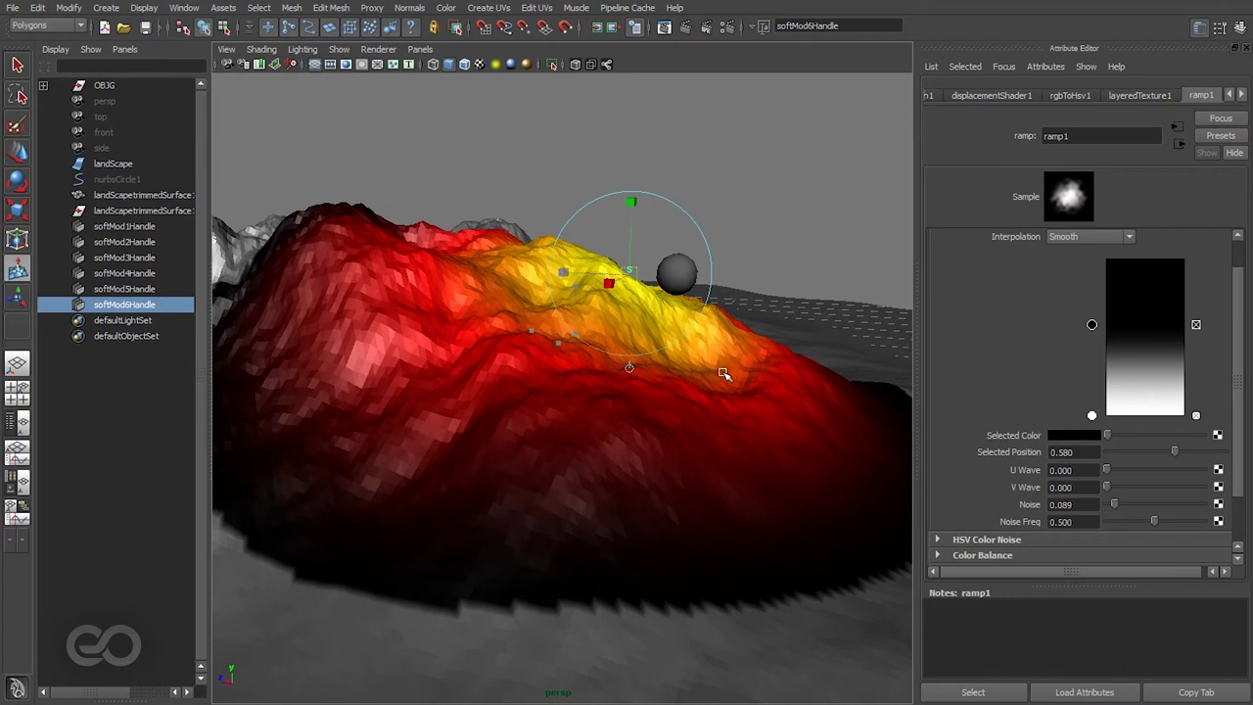
Step: Rotate and raise the softMod6 handle to reshape the ridge around the spheres, checking the whole landscape
key("e")
left_click_drag(668, 233, 655, 218)
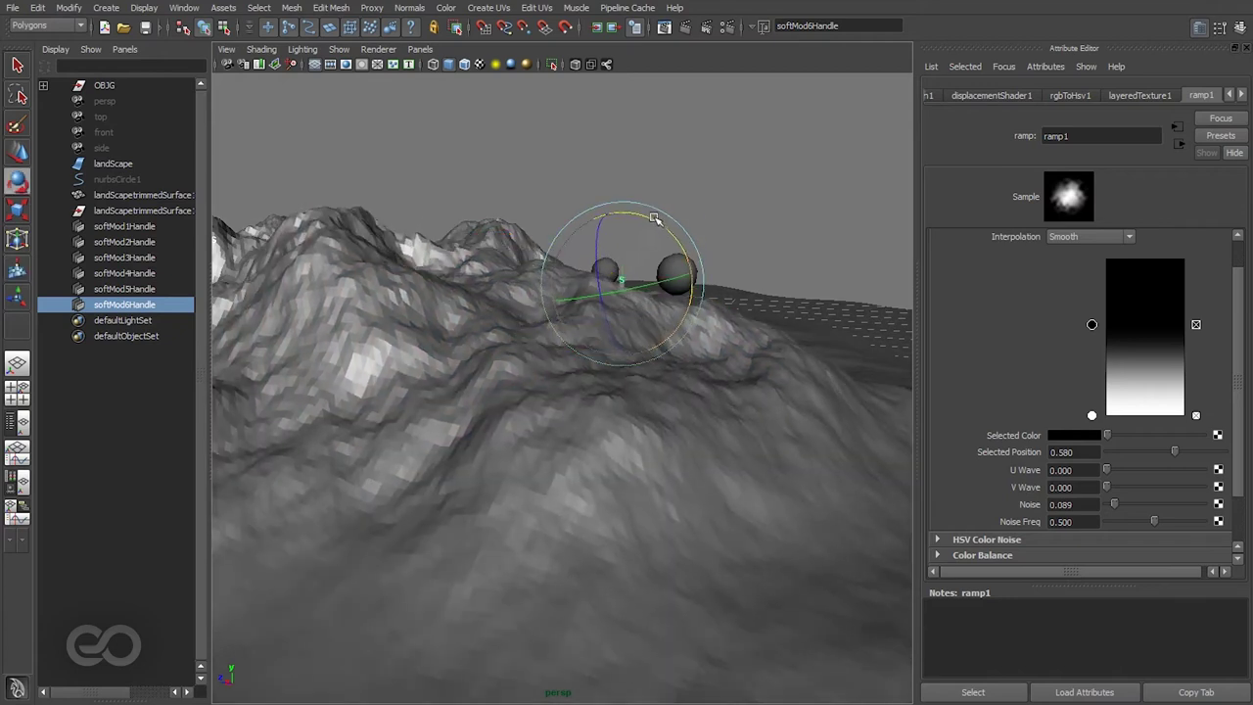
key("w")
middle_click_drag(733, 365, 733, 334)
left_click_drag(733, 334, 545, 317, "alt")
right_click_drag(546, 317, 372, 358, "alt")
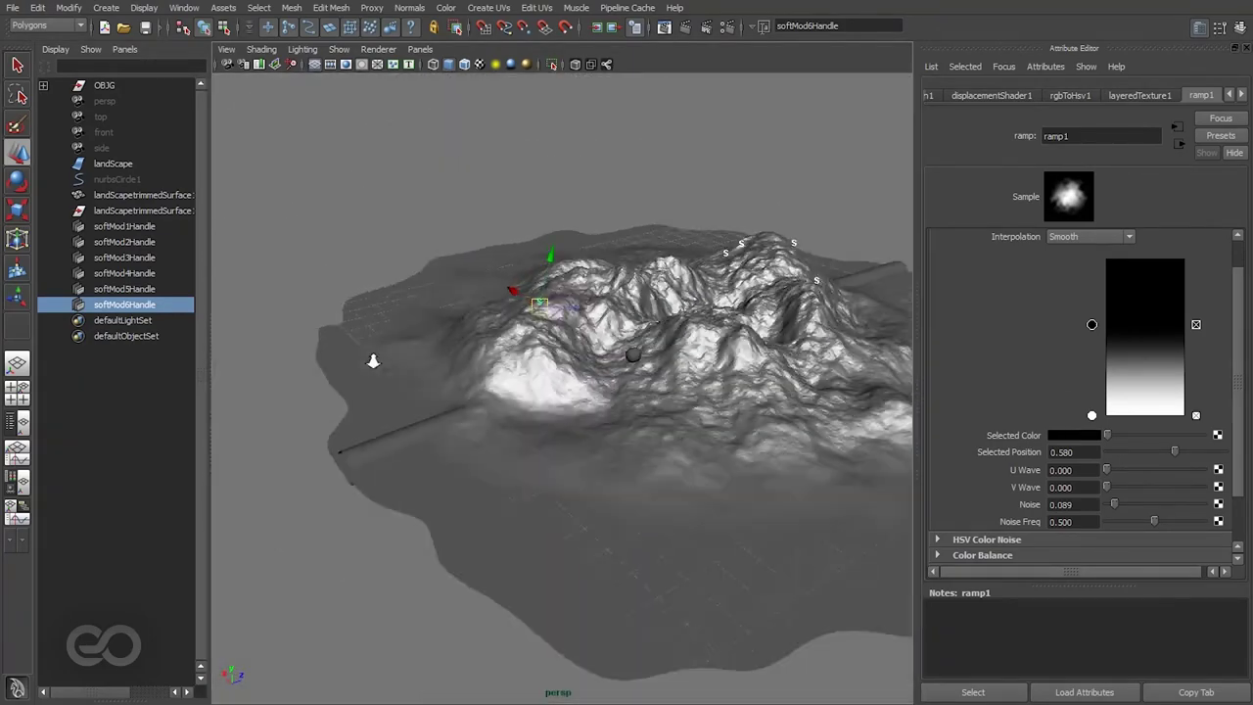
middle_click_drag(372, 358, 304, 364, "alt")
left_click_drag(304, 364, 475, 402, "alt")
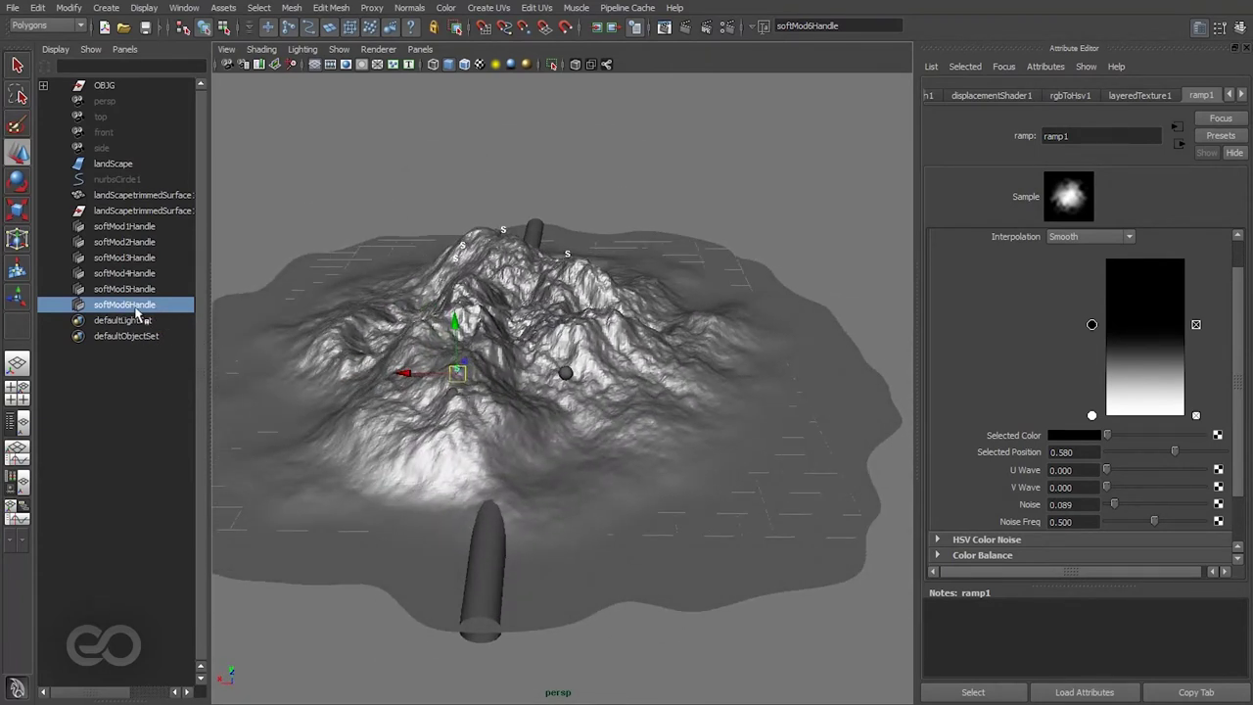
Step: Load the softMod6 attributes and reshape its falloff curve with Spline interpolation and a point at position 0.583, value 0.120
left_click(1085, 693)
left_click_drag(1091, 586, 1101, 673)
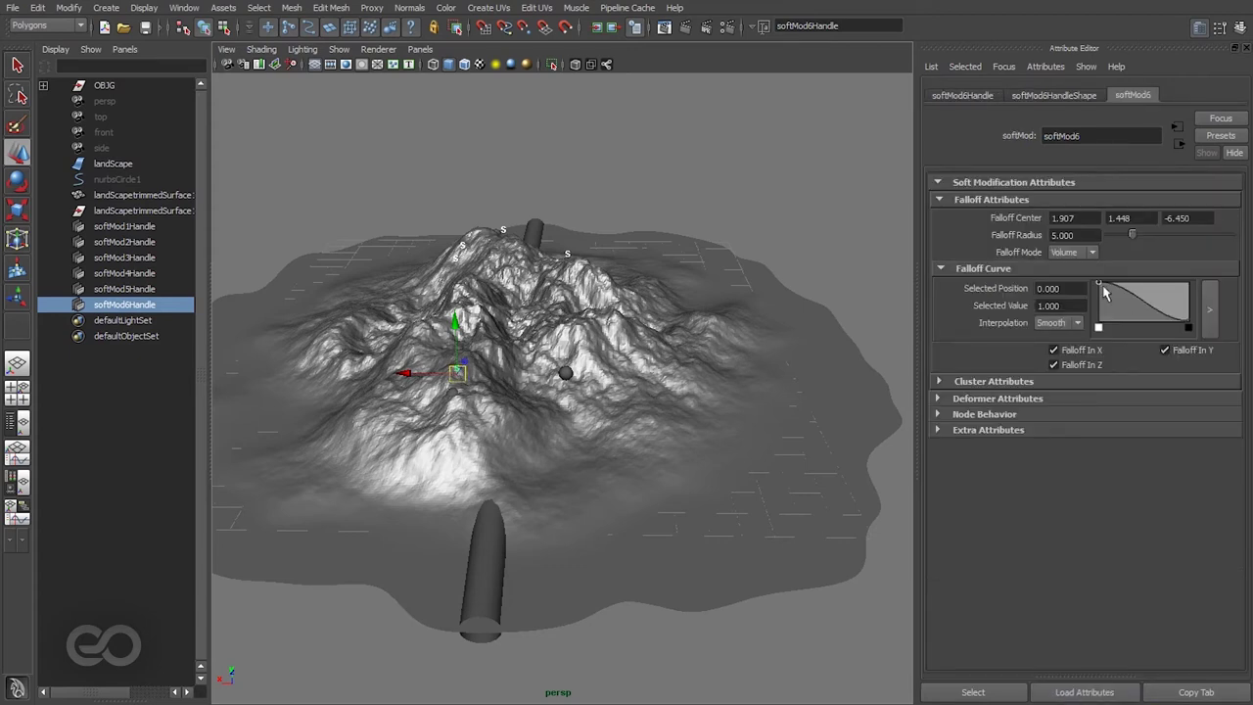
left_click_drag(460, 460, 627, 441, "alt")
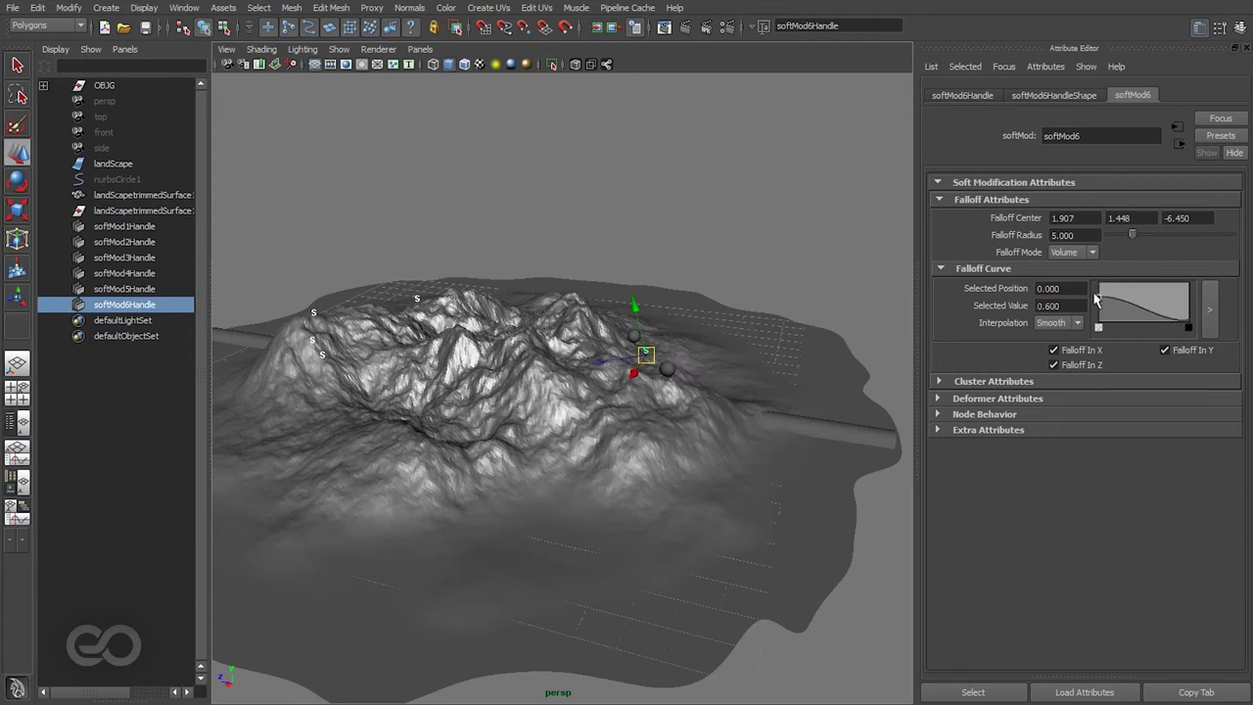
left_click_drag(1132, 298, 1152, 323)
left_click(1057, 322)
left_click(1049, 367)
left_click_drag(556, 531, 618, 469, "alt")
right_click_drag(617, 470, 831, 434, "alt")
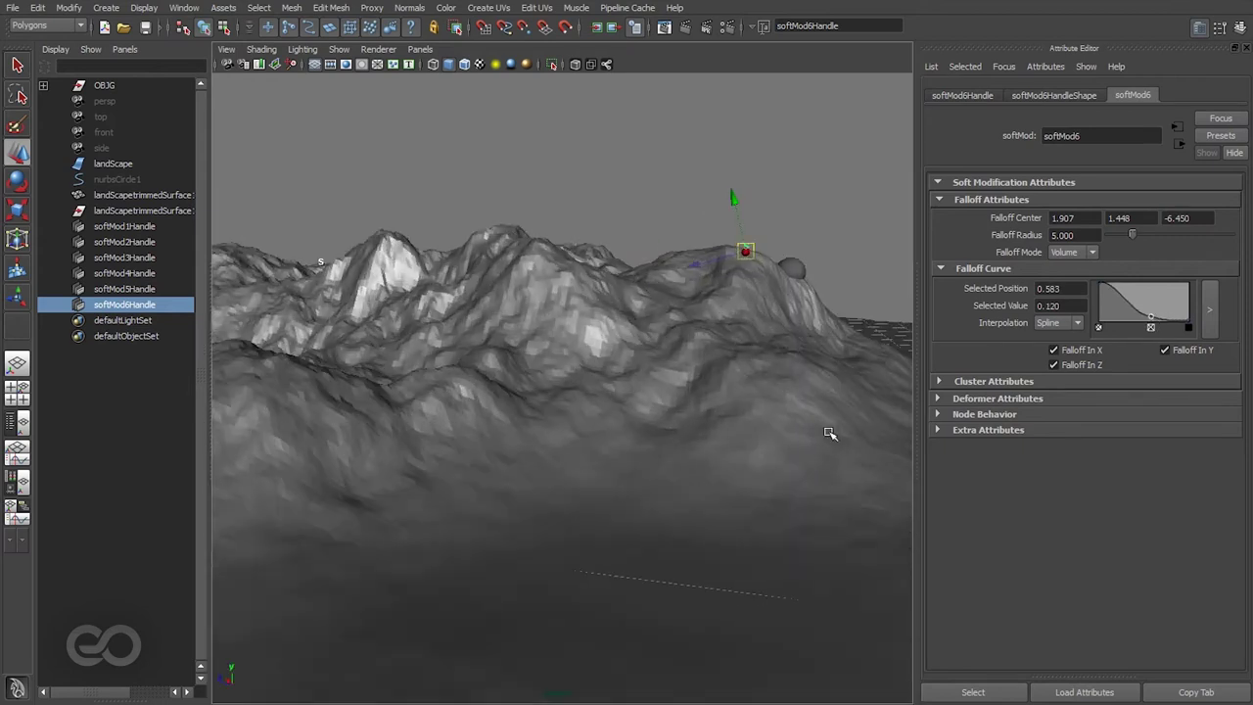
middle_click_drag(832, 293, 612, 323, "alt")
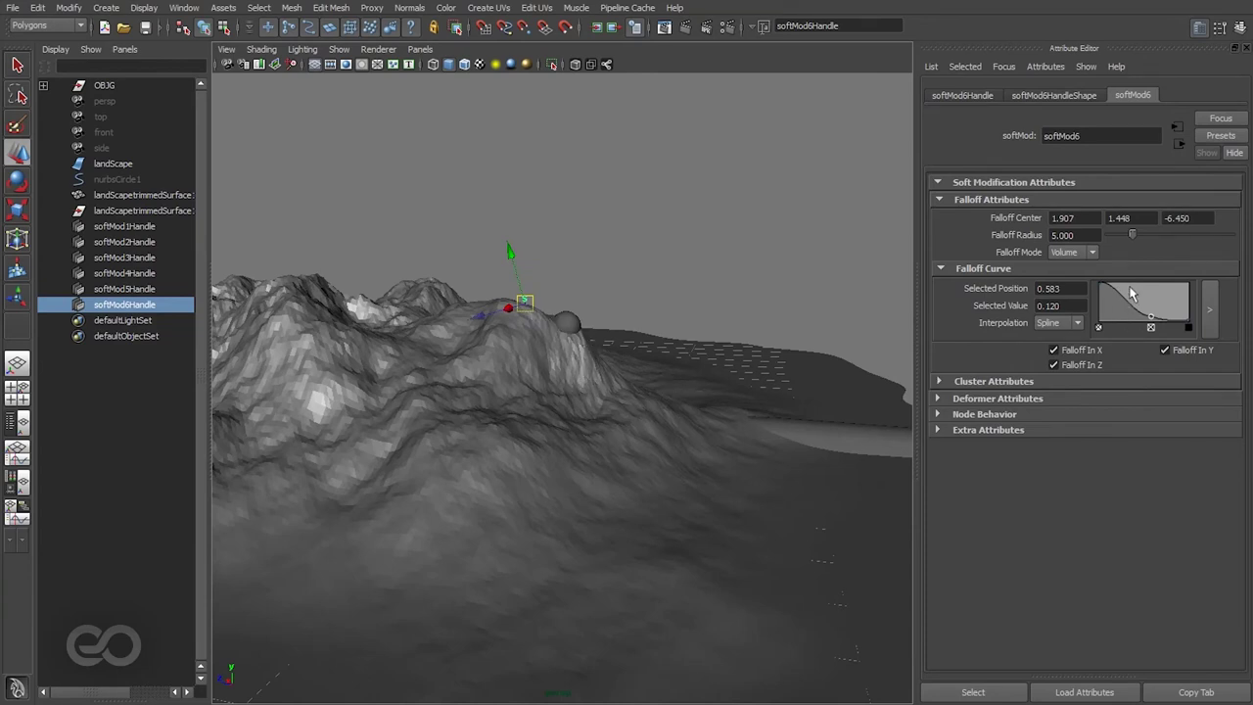
Step: Add a Smooth point to the softMod6 falloff curve at position 0.235, value 1.000, broadening the ridge over the sphere
left_click(1112, 292)
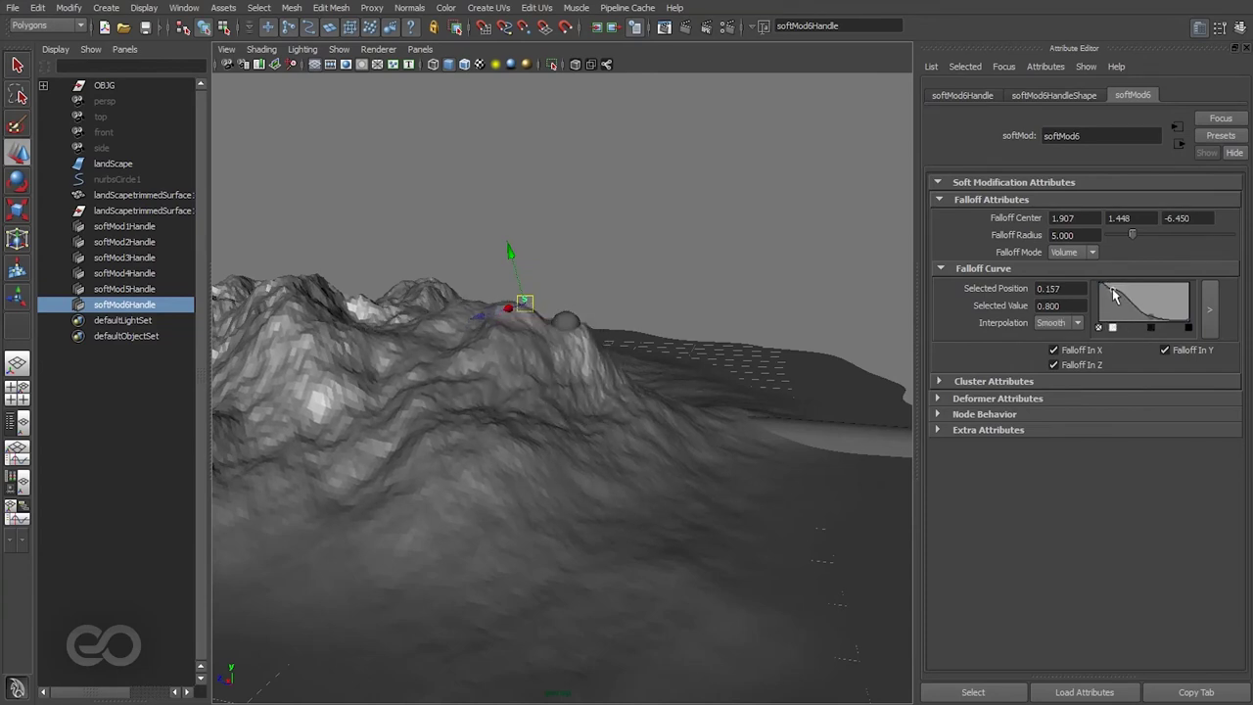
left_click_drag(1113, 287, 1115, 282)
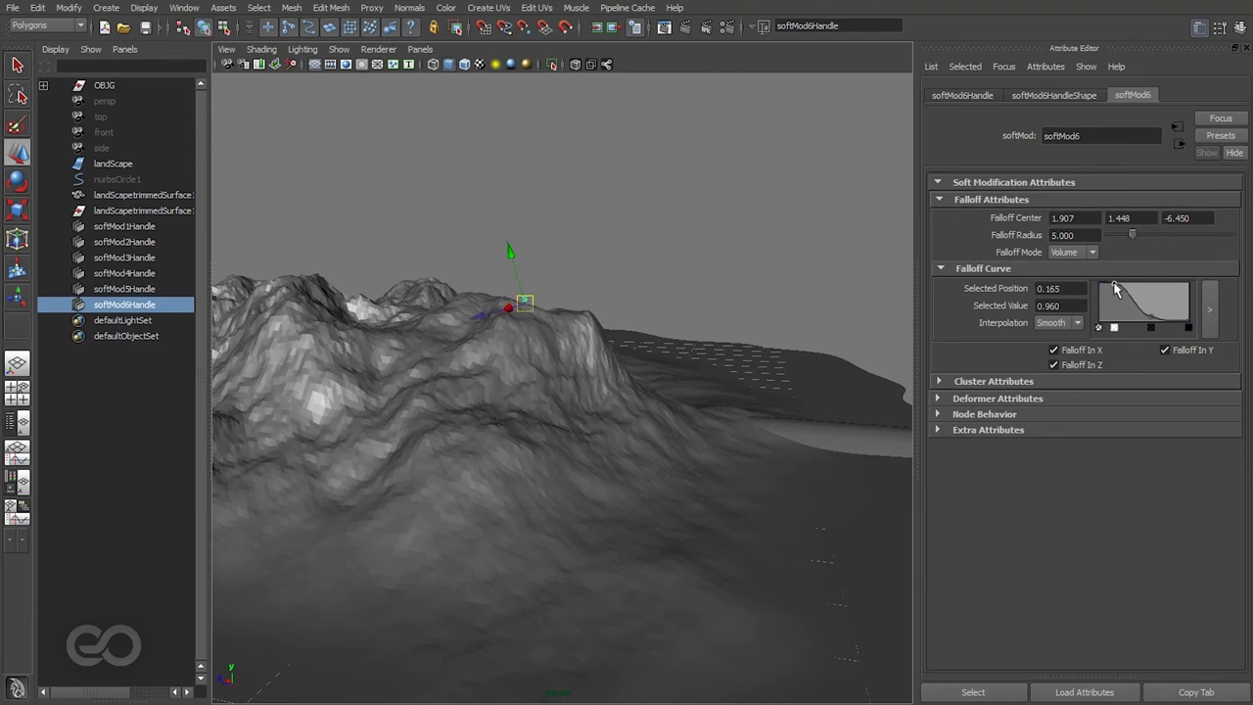
left_click_drag(753, 384, 471, 464, "alt")
middle_click_drag(489, 441, 528, 459, "alt")
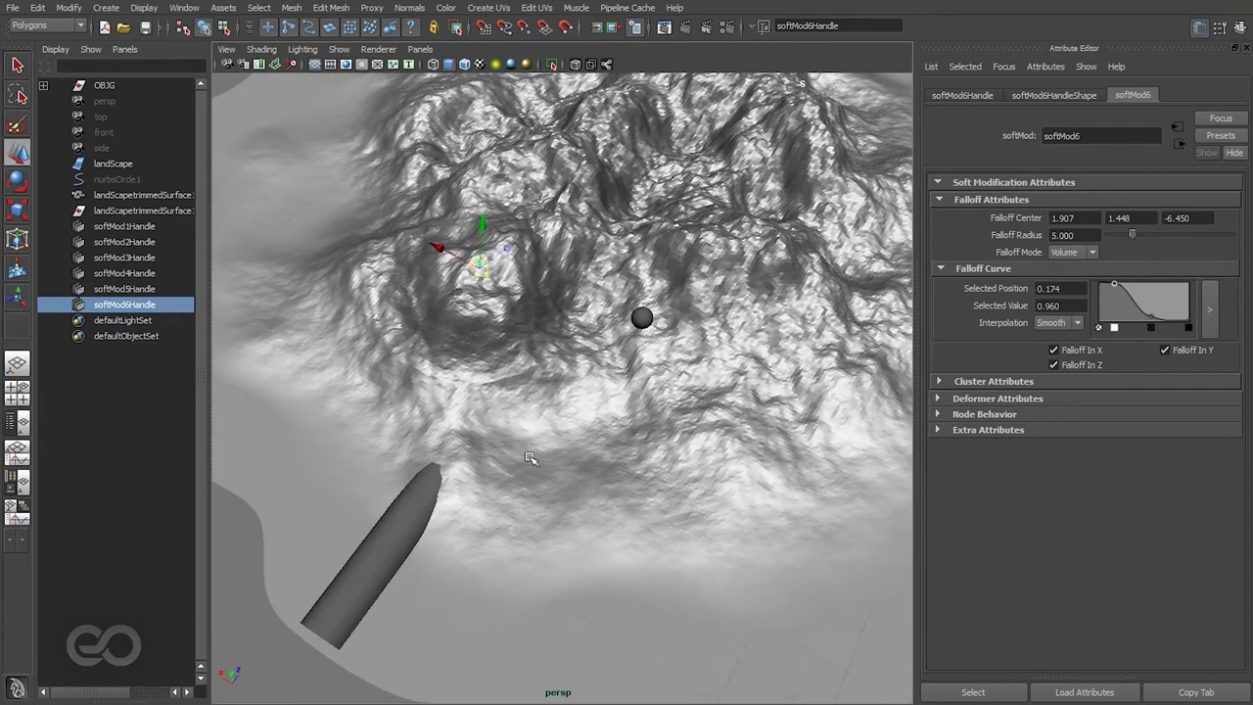
left_click_drag(529, 459, 495, 345, "alt")
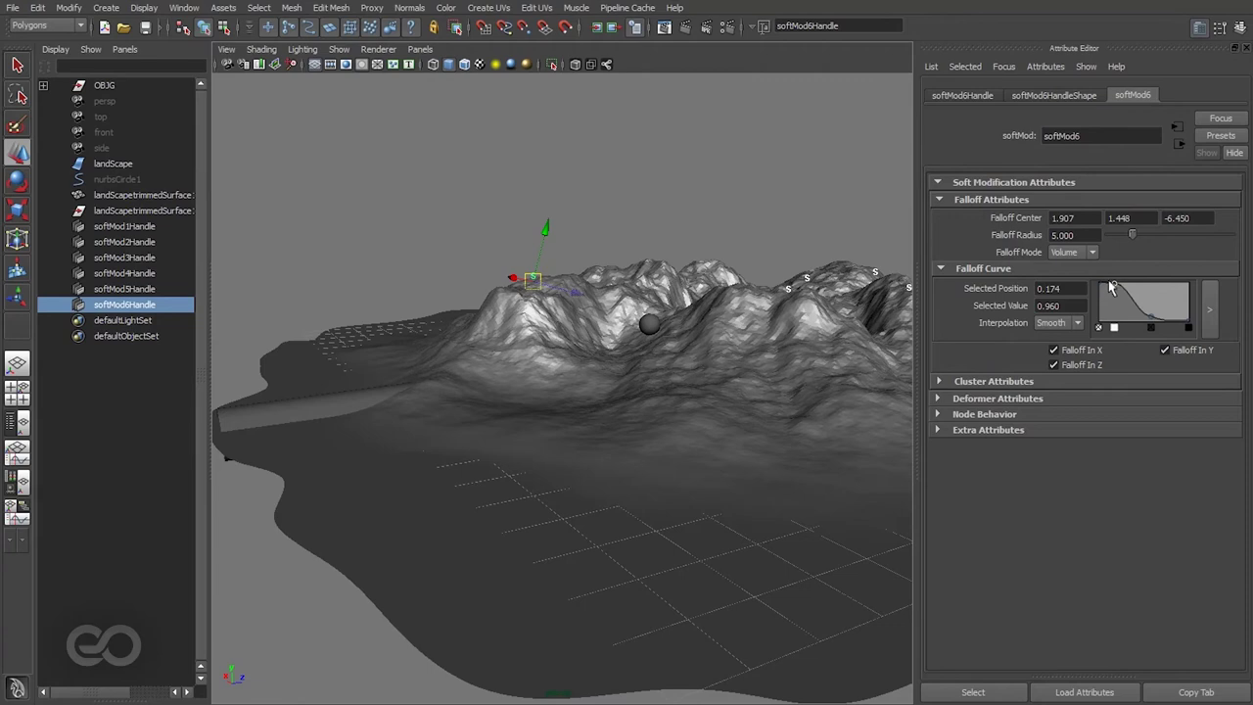
left_click_drag(1113, 287, 1122, 286)
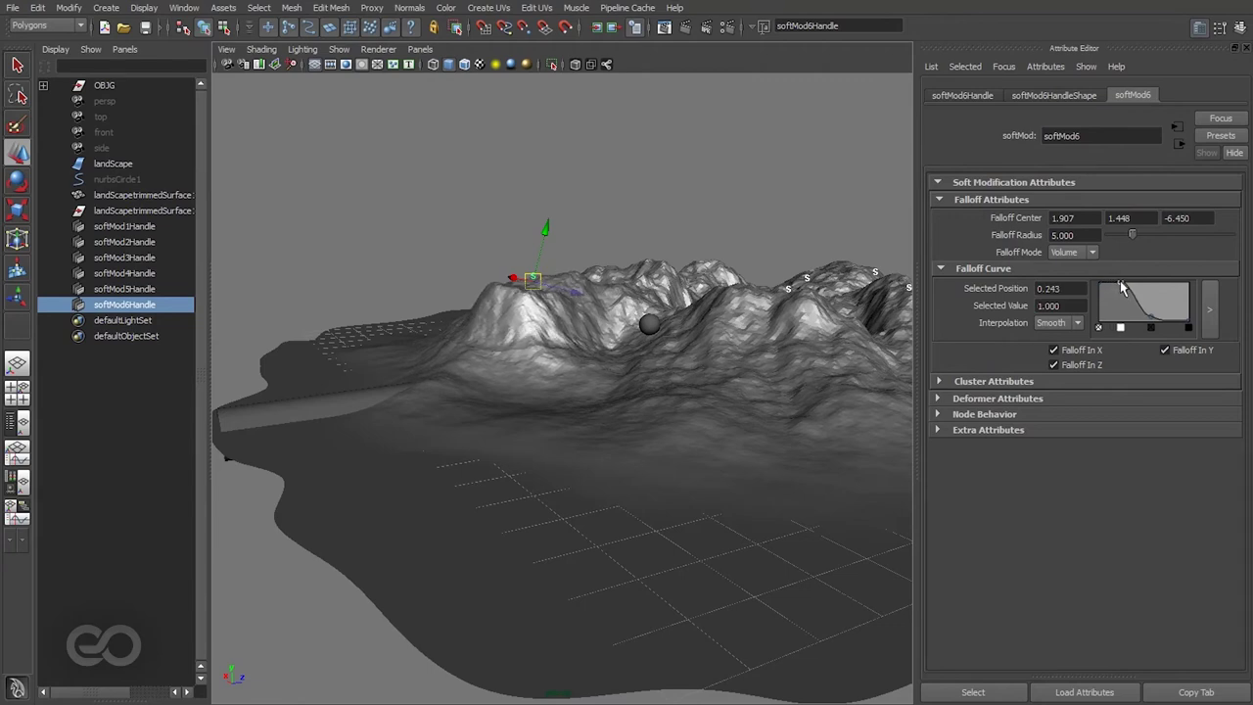
left_click_drag(547, 327, 546, 280, "alt")
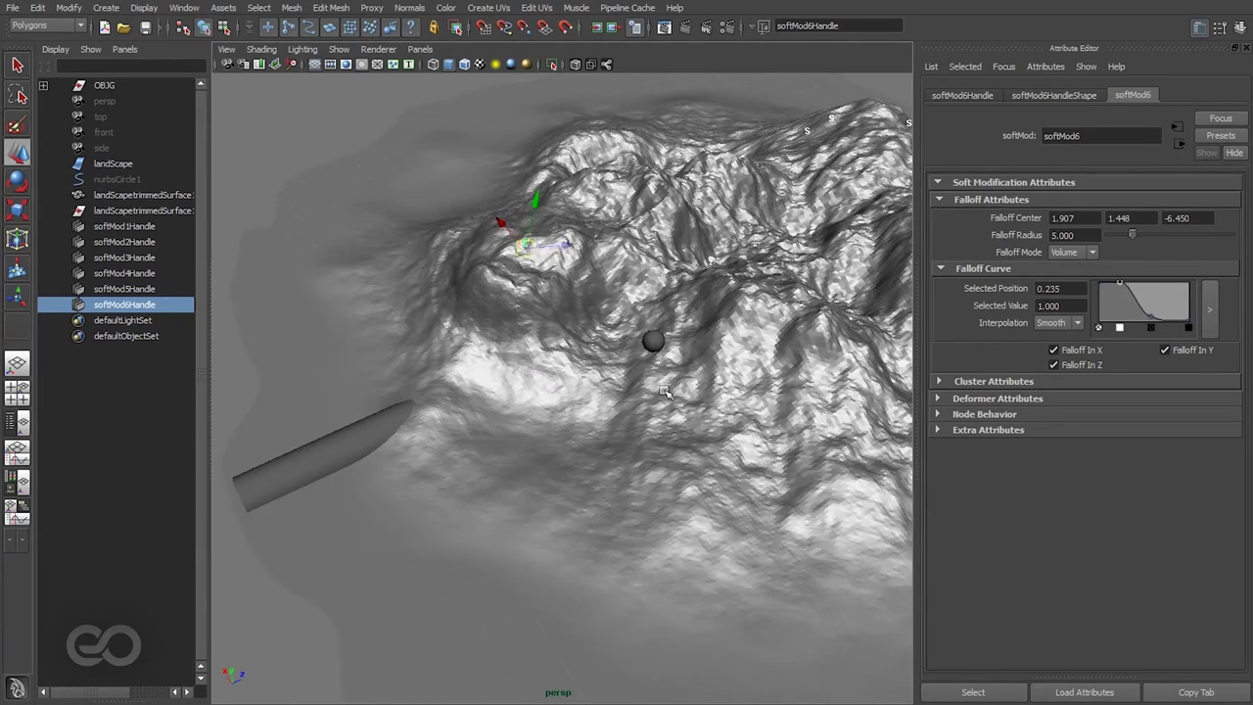
Step: Place a Soft Modification on the landscape slope beside the remaining exposed sphere and adjust its manipulator
left_click_drag(664, 391, 505, 468, "alt")
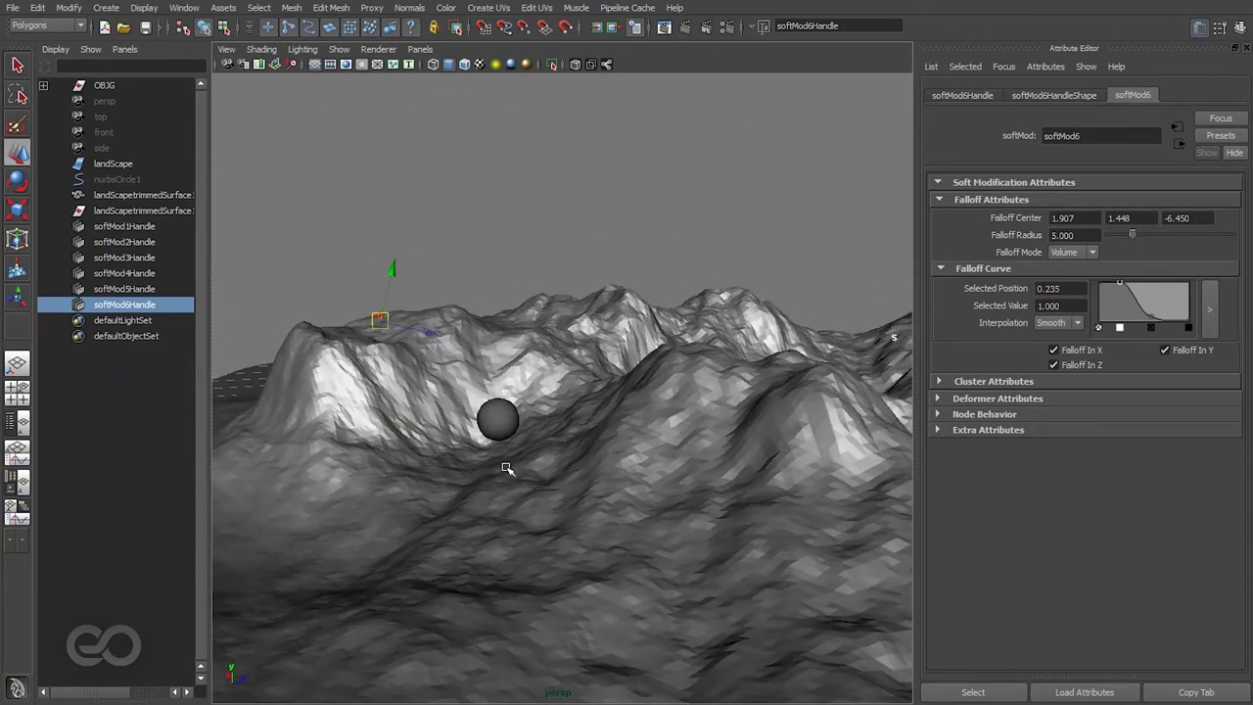
left_click(528, 207)
left_click(17, 268)
left_click_drag(431, 392, 559, 515, "alt")
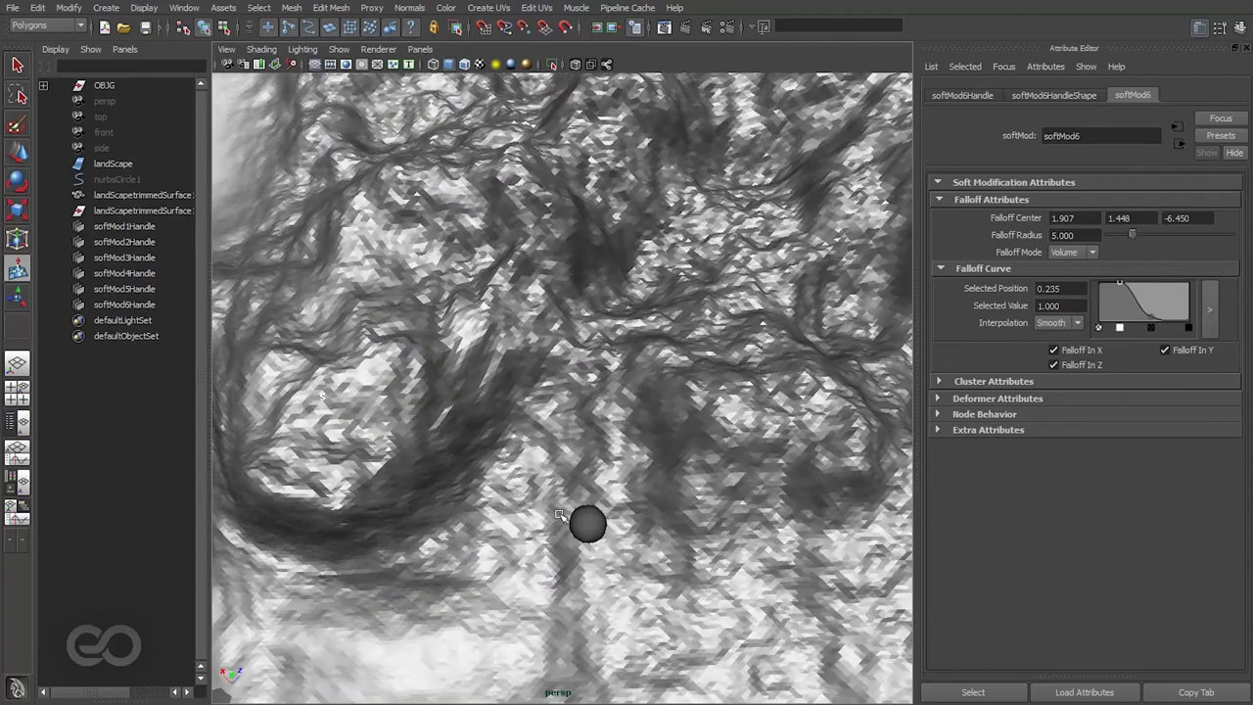
left_click(682, 431)
left_click_drag(685, 427, 566, 490)
Step: Rotate and move the softMod7 handle to build up the terrain over the exposed sphere, checking the surrounding ridges
key("e")
key("w")
left_click_drag(552, 377, 566, 346, "alt")
left_click_drag(667, 279, 479, 317, "alt")
left_click_drag(670, 333, 671, 279, "alt")
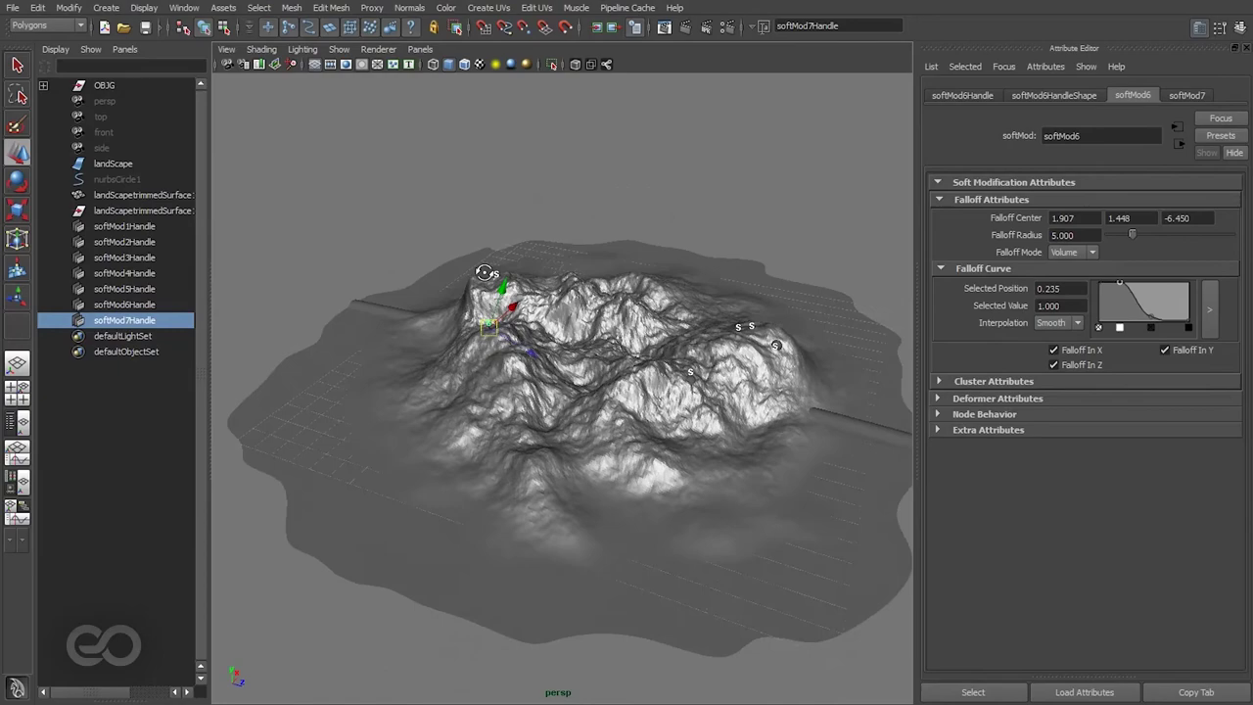
left_click_drag(485, 273, 516, 291, "alt")
right_click_drag(519, 294, 625, 344, "alt")
middle_click_drag(625, 344, 628, 369, "alt")
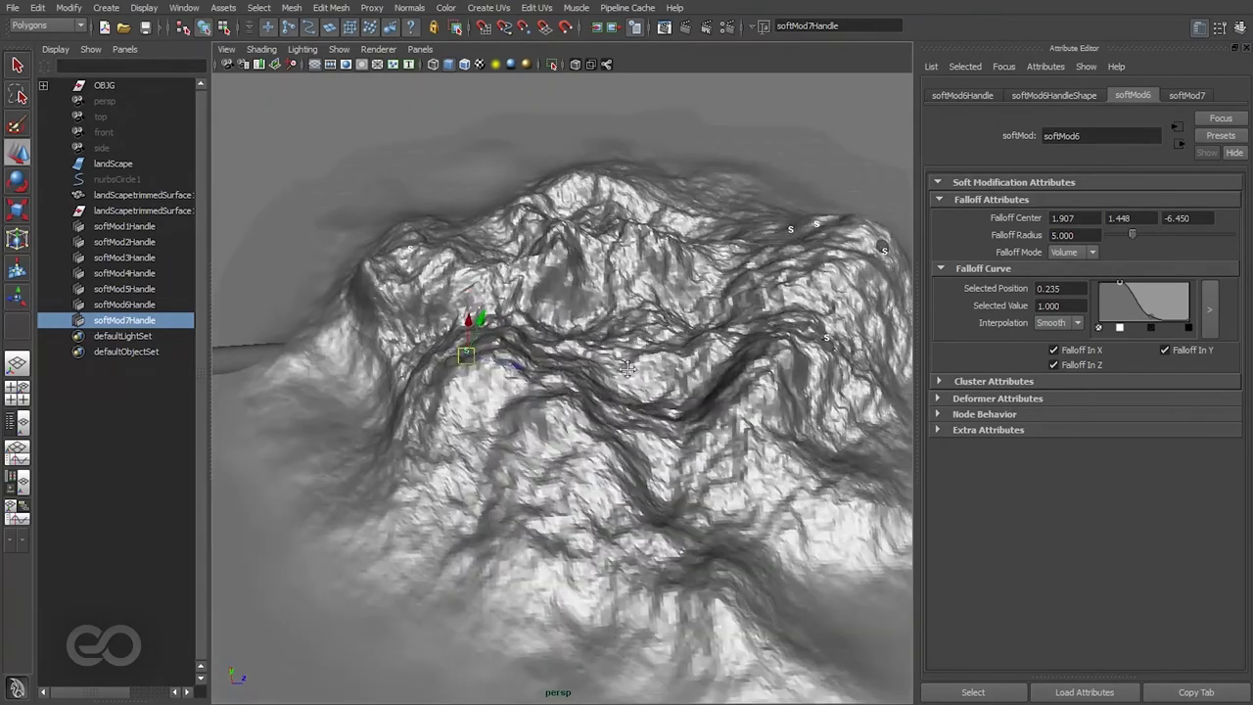
Step: Place a Soft Modification at the centre of the mountain area and enlarge its falloff to reach the surrounding ridges
left_click_drag(626, 367, 636, 416, "alt")
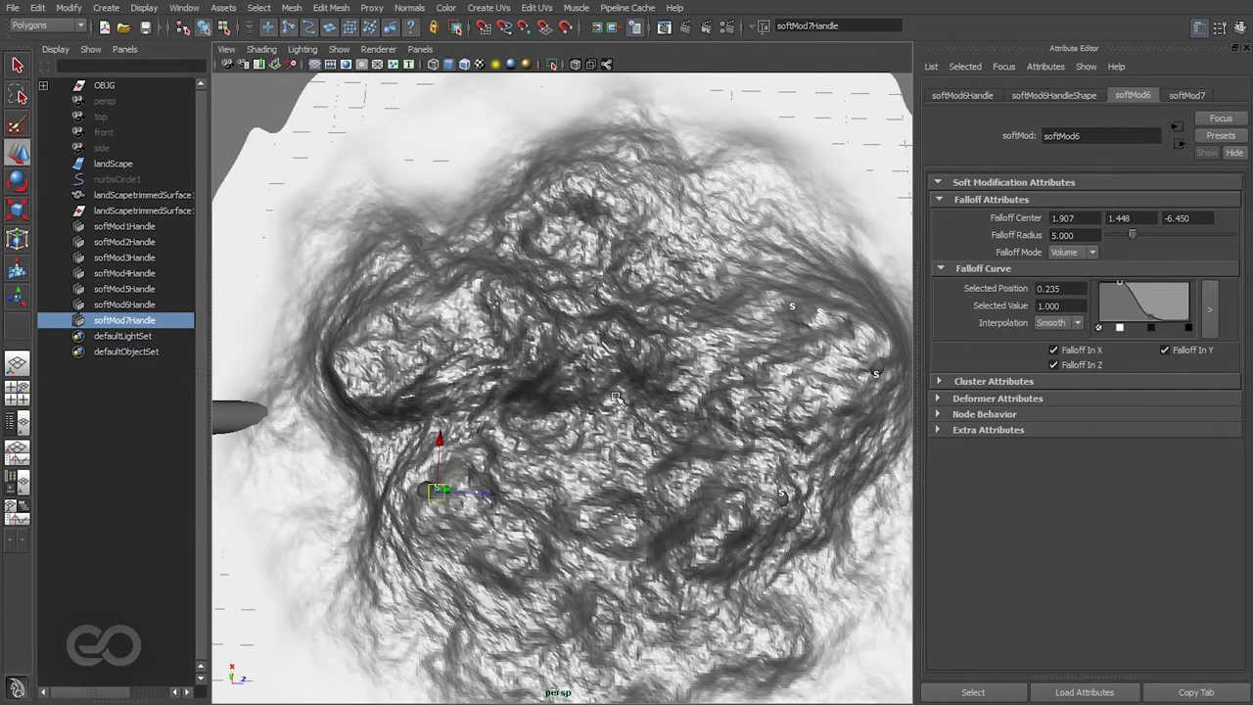
left_click(615, 397)
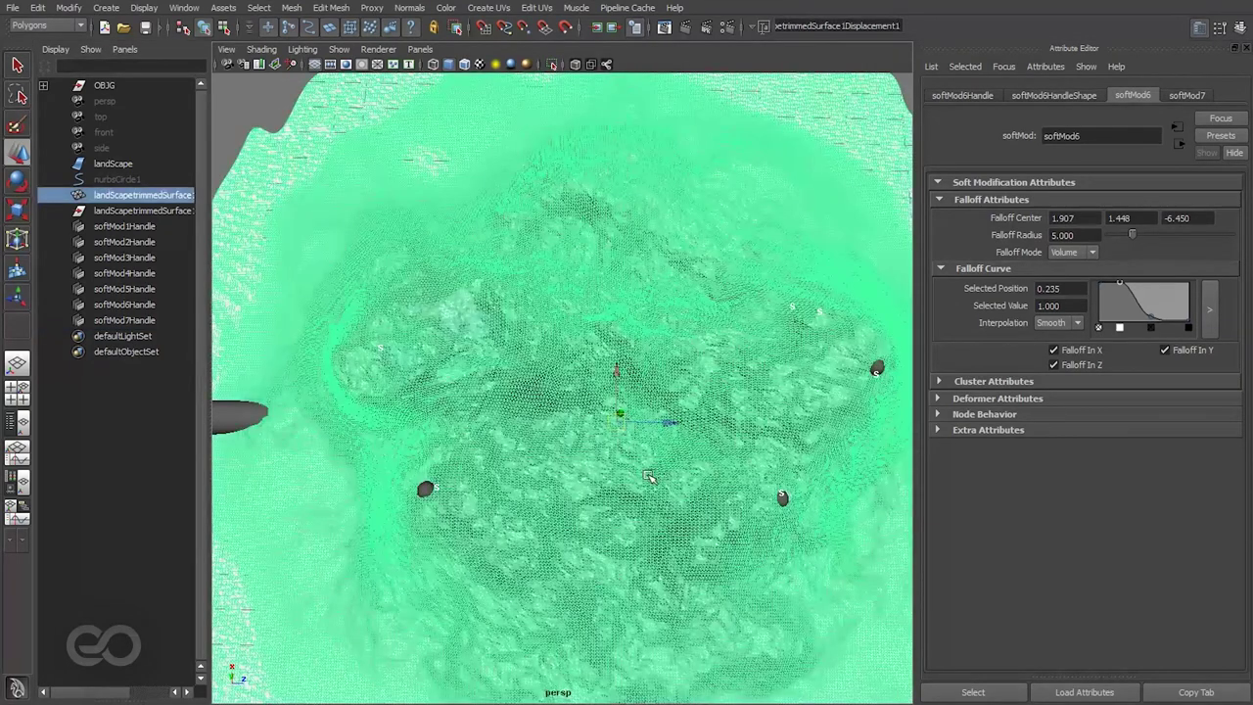
left_click(287, 100)
left_click(15, 269)
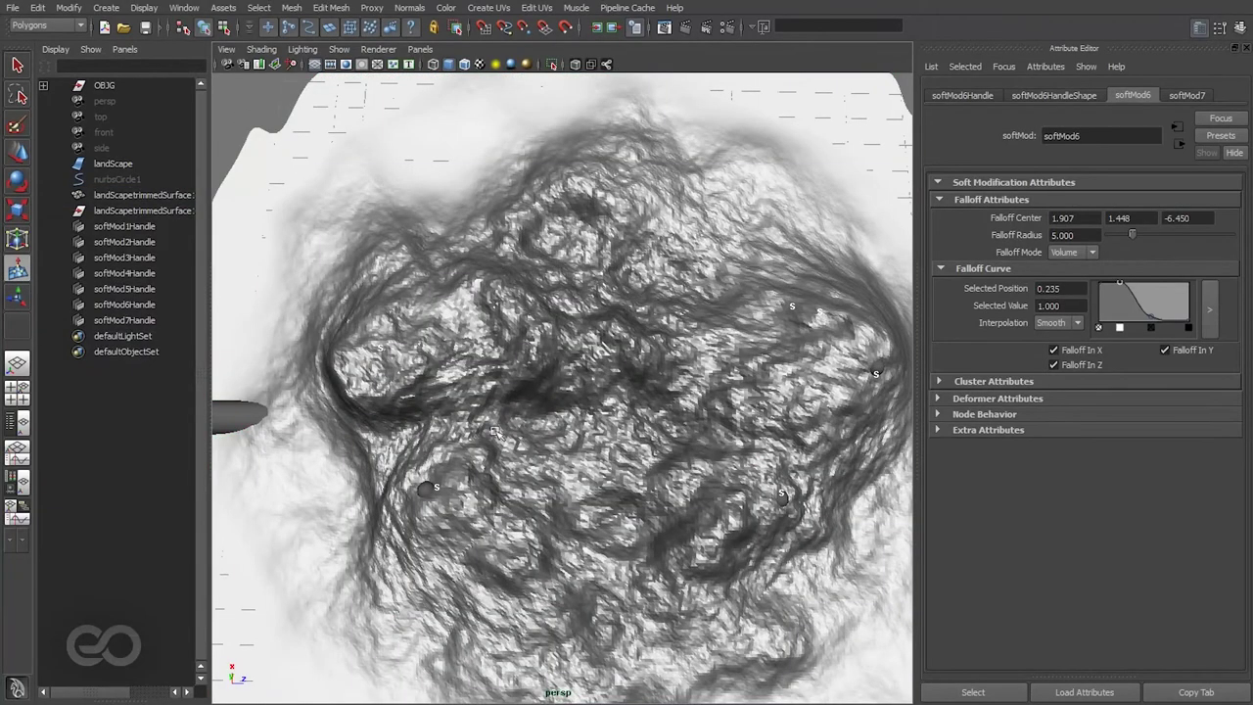
left_click(617, 398)
left_click_drag(573, 465, 577, 385, "alt")
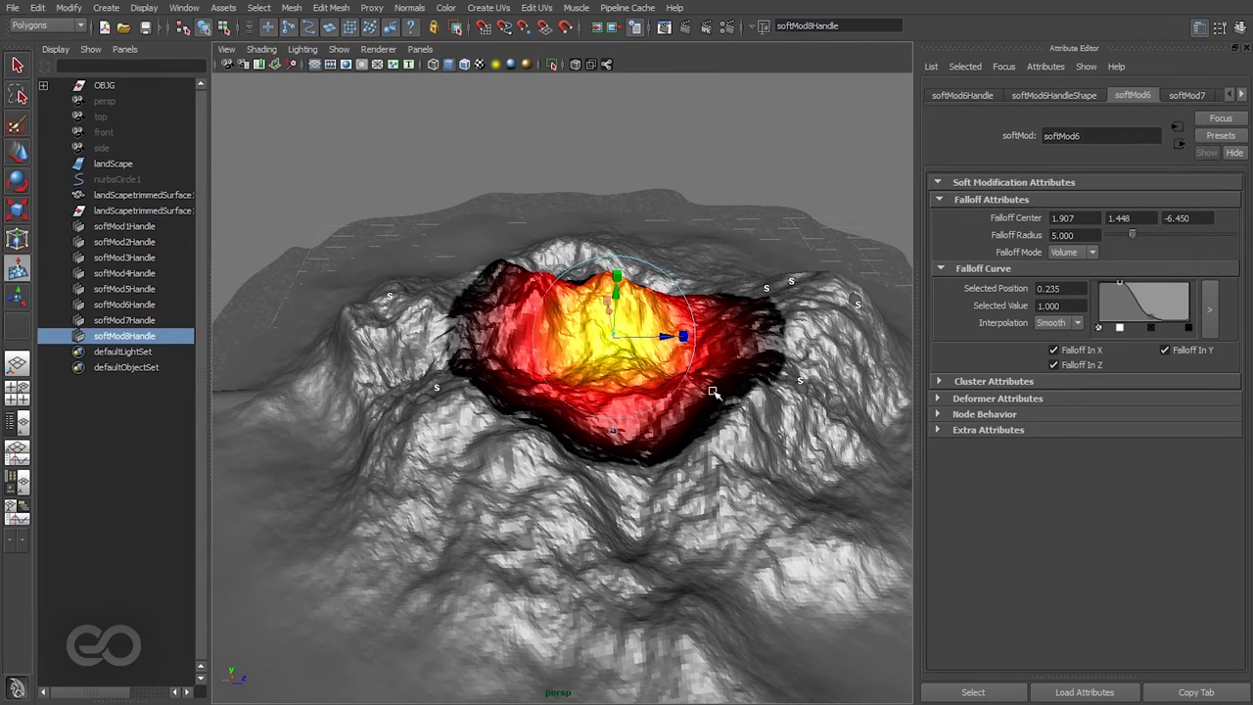
left_click_drag(713, 392, 771, 403)
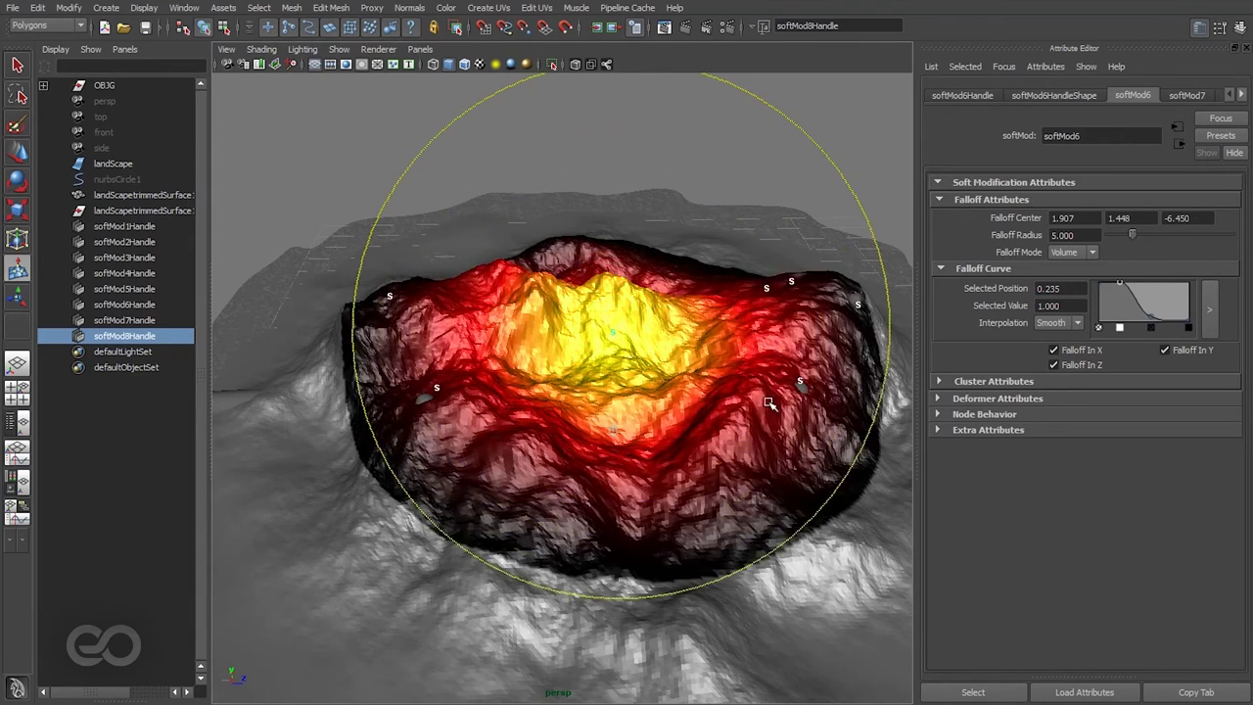
Step: Adjust the softMod8 handle vertically to reshape the centre of the mountains
left_click_drag(664, 400, 654, 360, "alt")
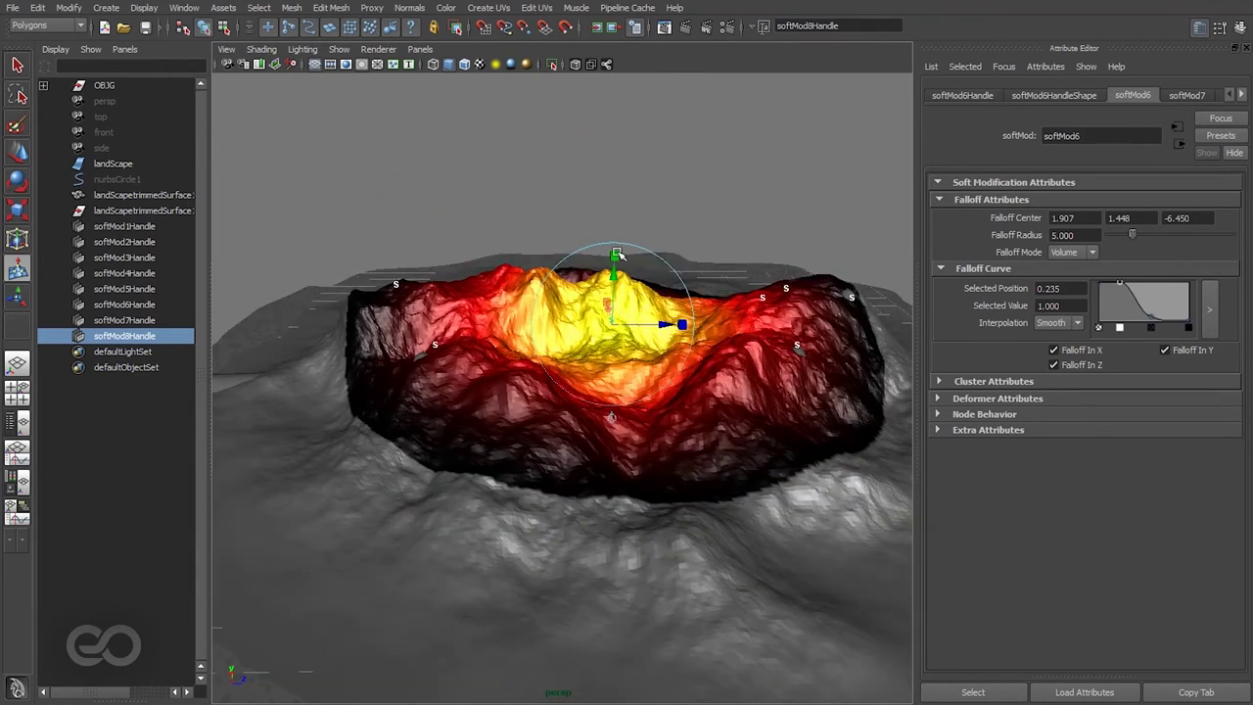
mouse_move(616, 257)
left_mouse_down()
mouse_move(616, 282)
mouse_move(618, 257)
left_mouse_up()
key("r")
key("w")
Step: Inspect the whole landscape from above and from several sides, and clear the selection
right_click_drag(702, 361, 675, 345, "alt")
left_click_drag(675, 345, 817, 425, "alt")
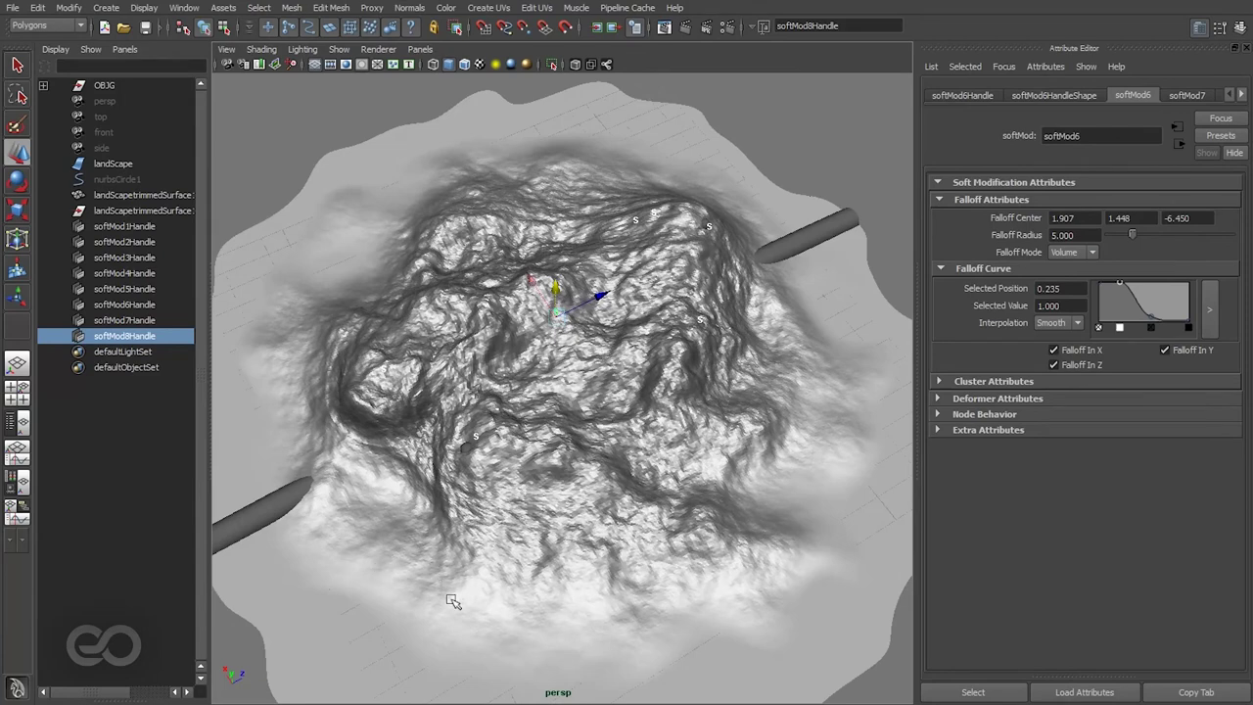
left_click_drag(454, 601, 780, 494, "alt")
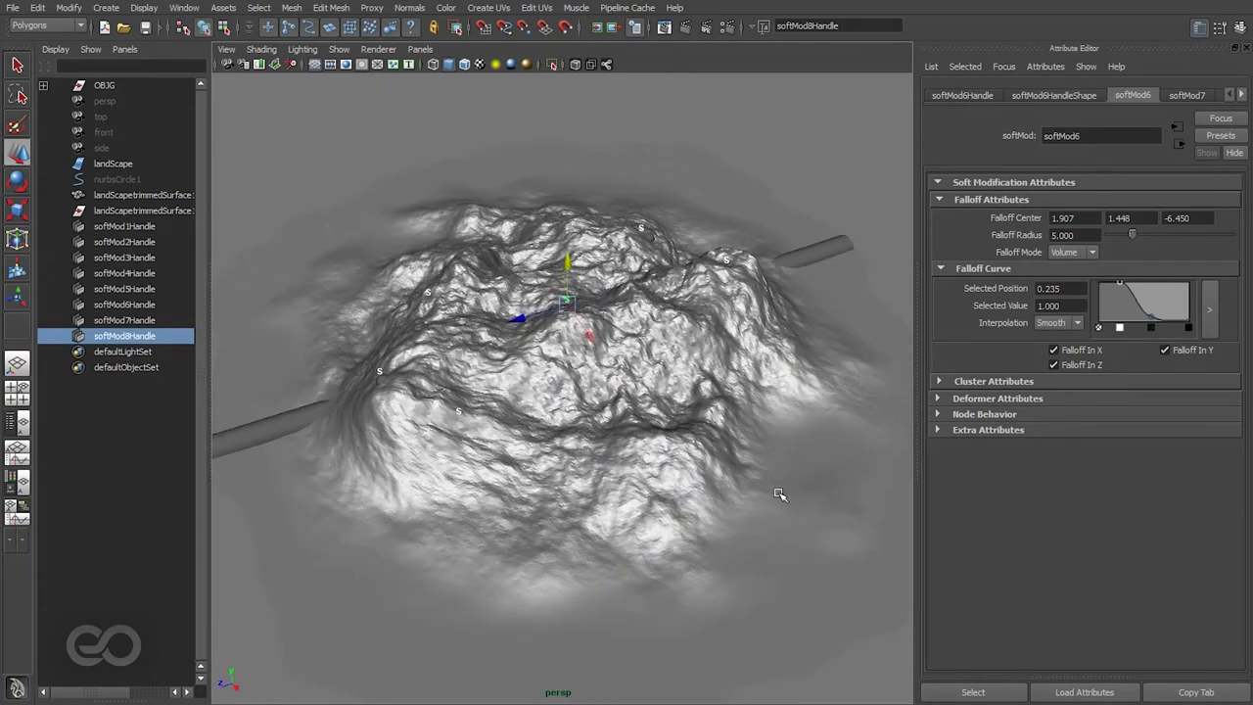
left_click_drag(542, 362, 486, 365, "alt")
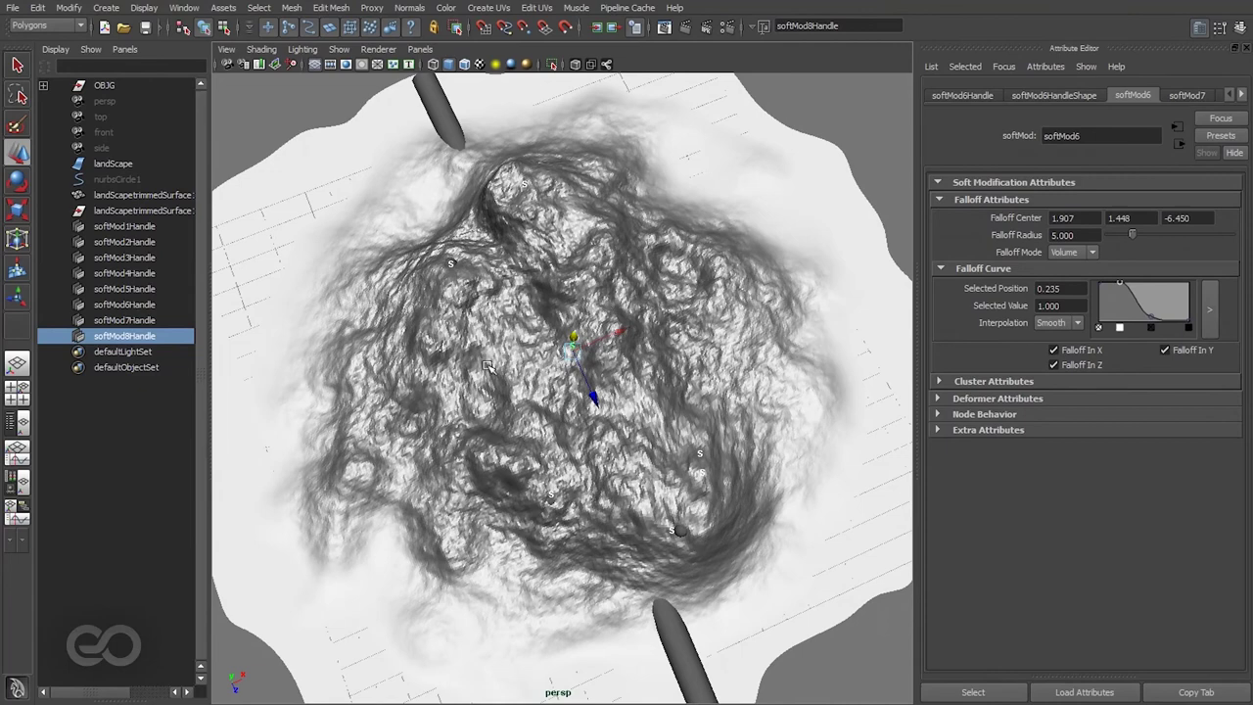
left_click_drag(446, 403, 759, 475, "alt")
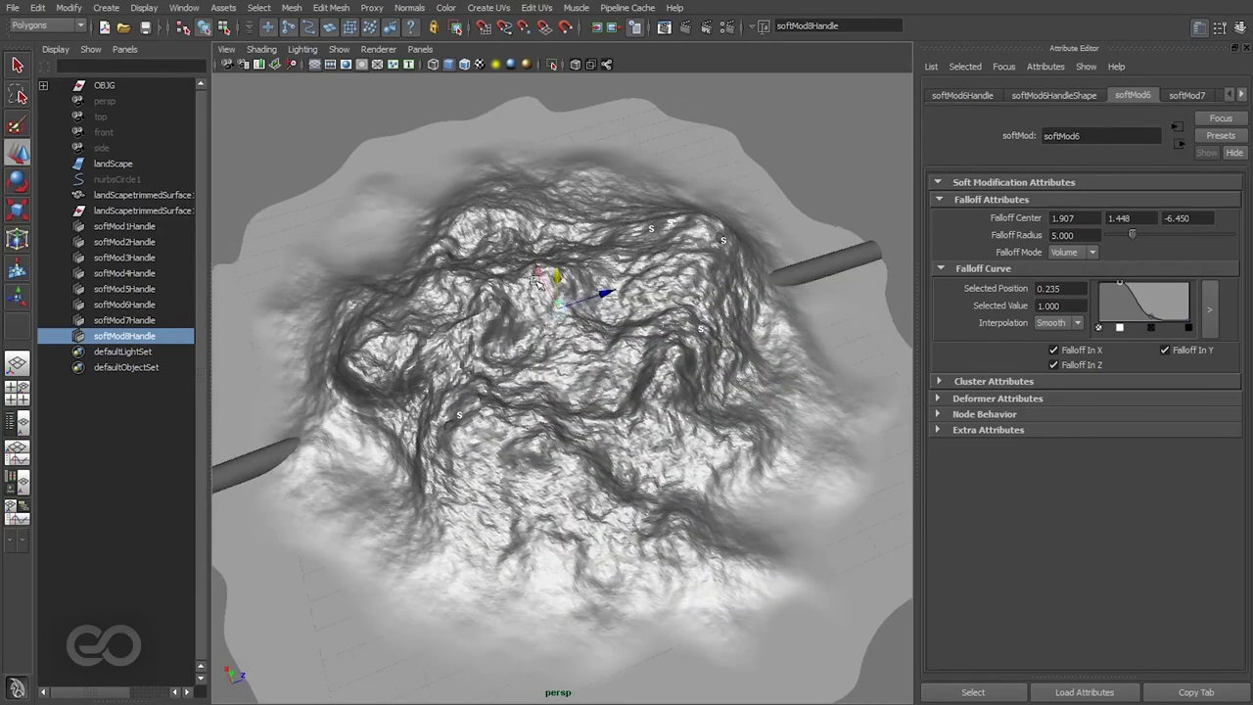
left_click_drag(535, 281, 575, 475, "alt")
left_click_drag(671, 403, 551, 404, "alt")
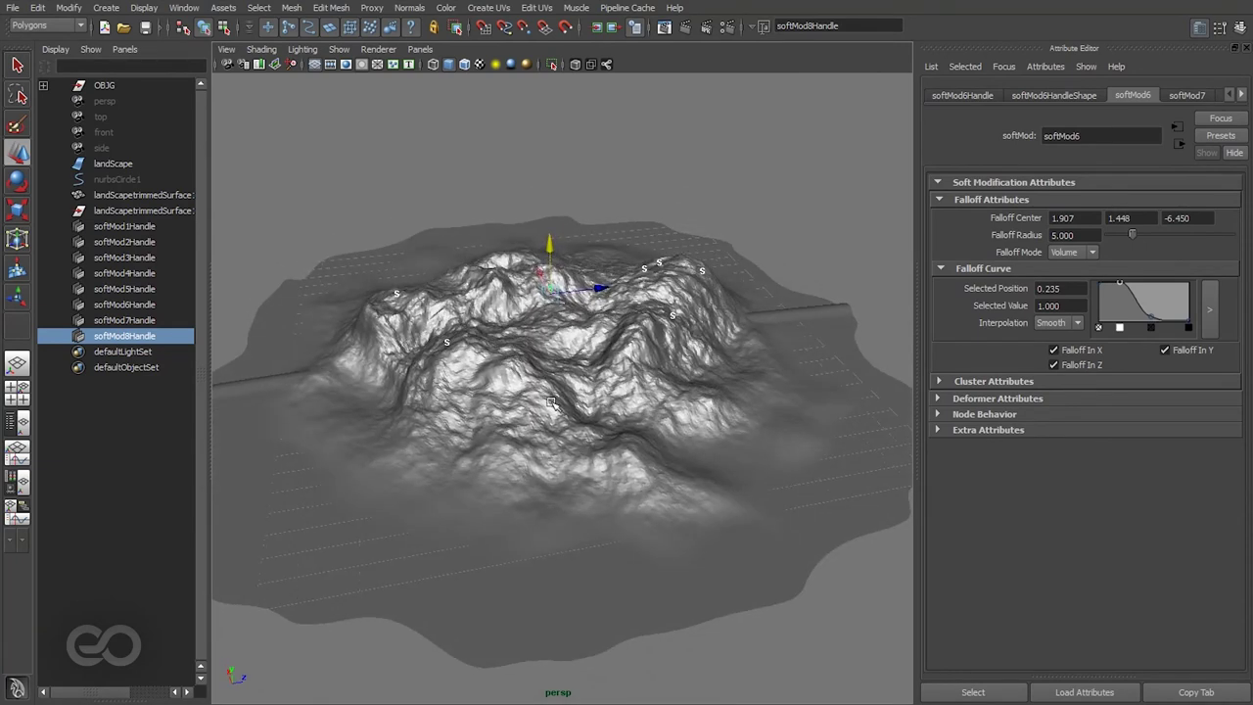
left_click(759, 176)
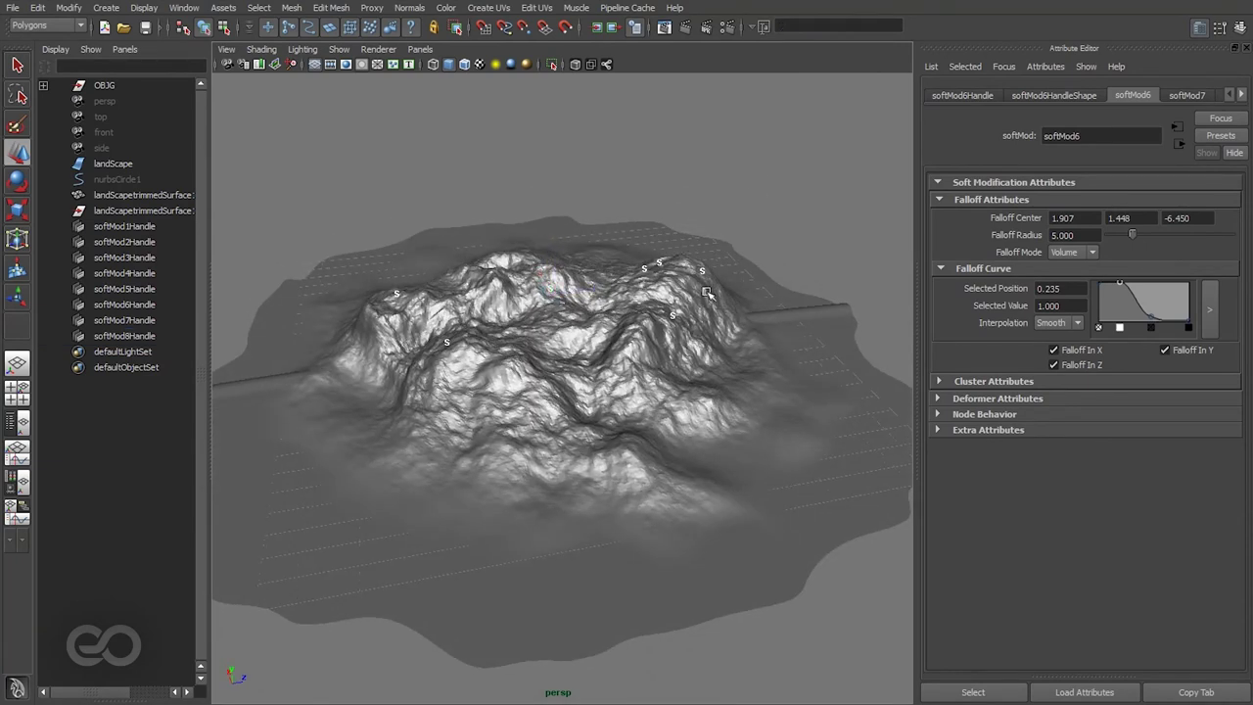